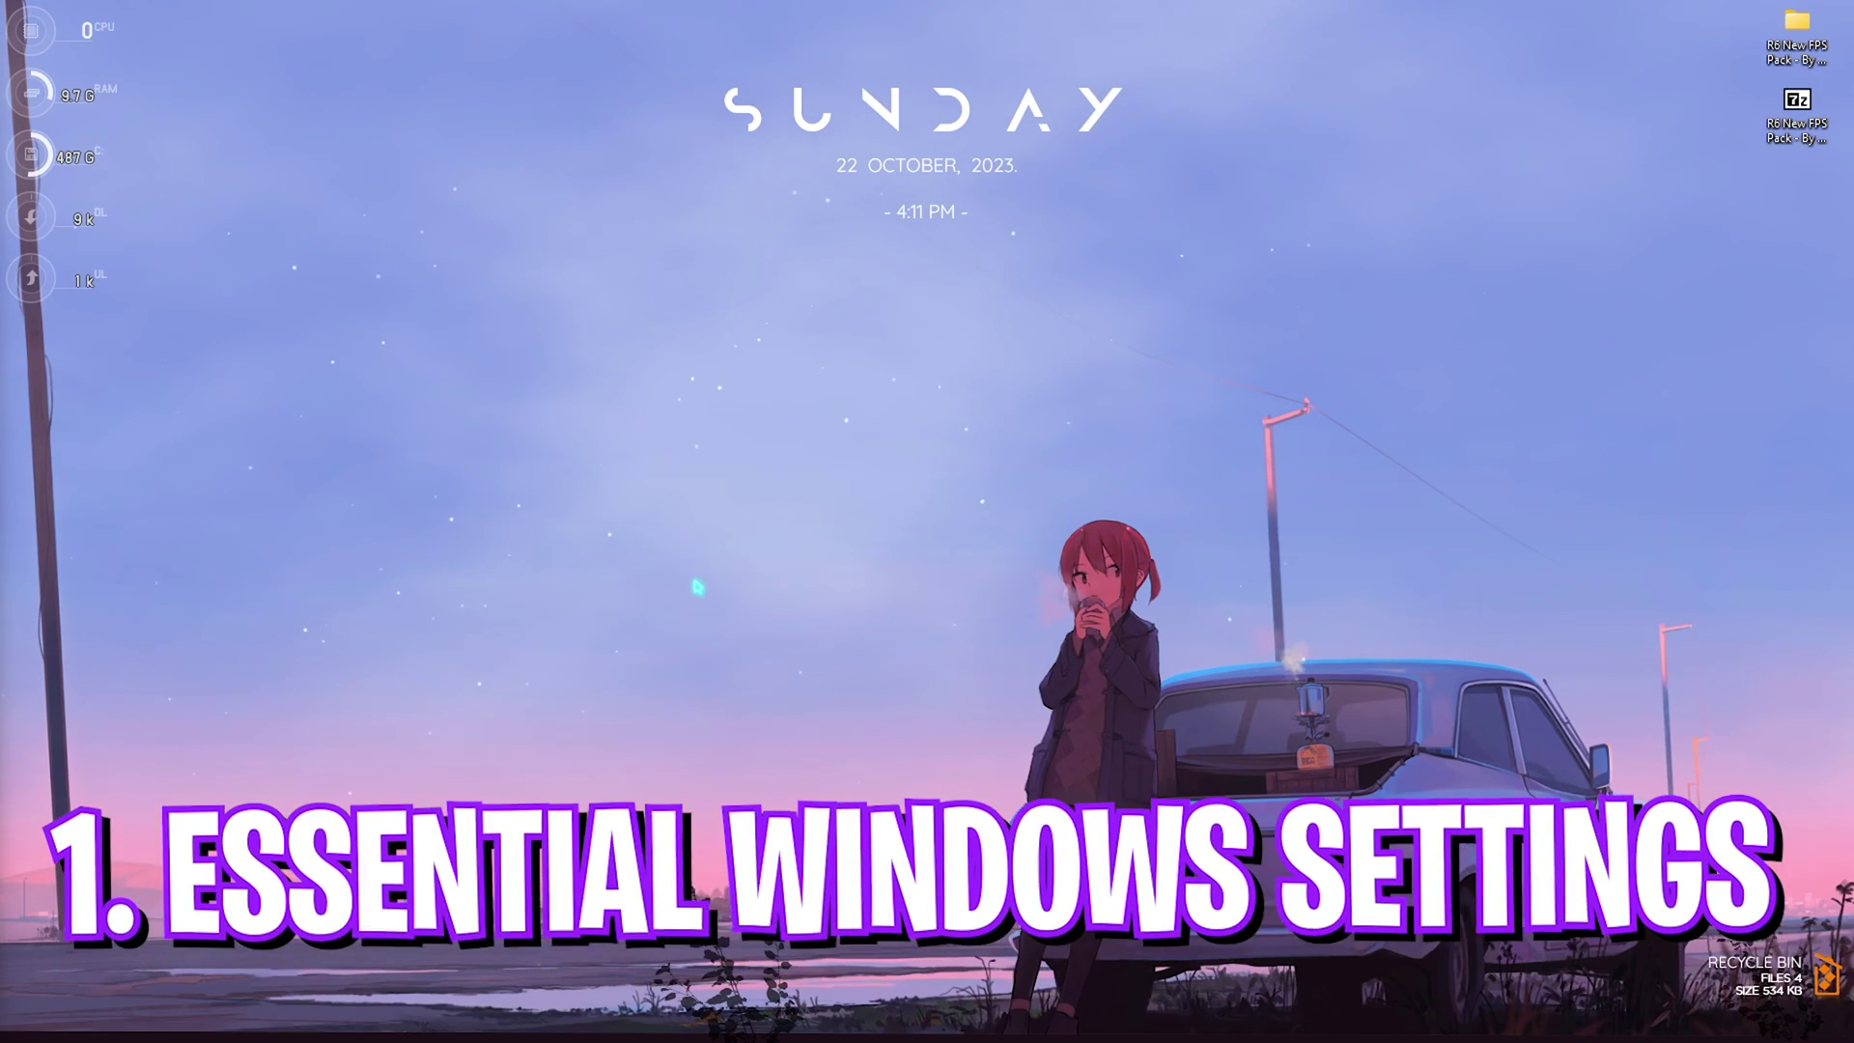
# Step: Launch the Settings app from the Start menu search
pyautogui.press('super')
pyautogui.write('steamsettings')
pyautogui.press('Return')
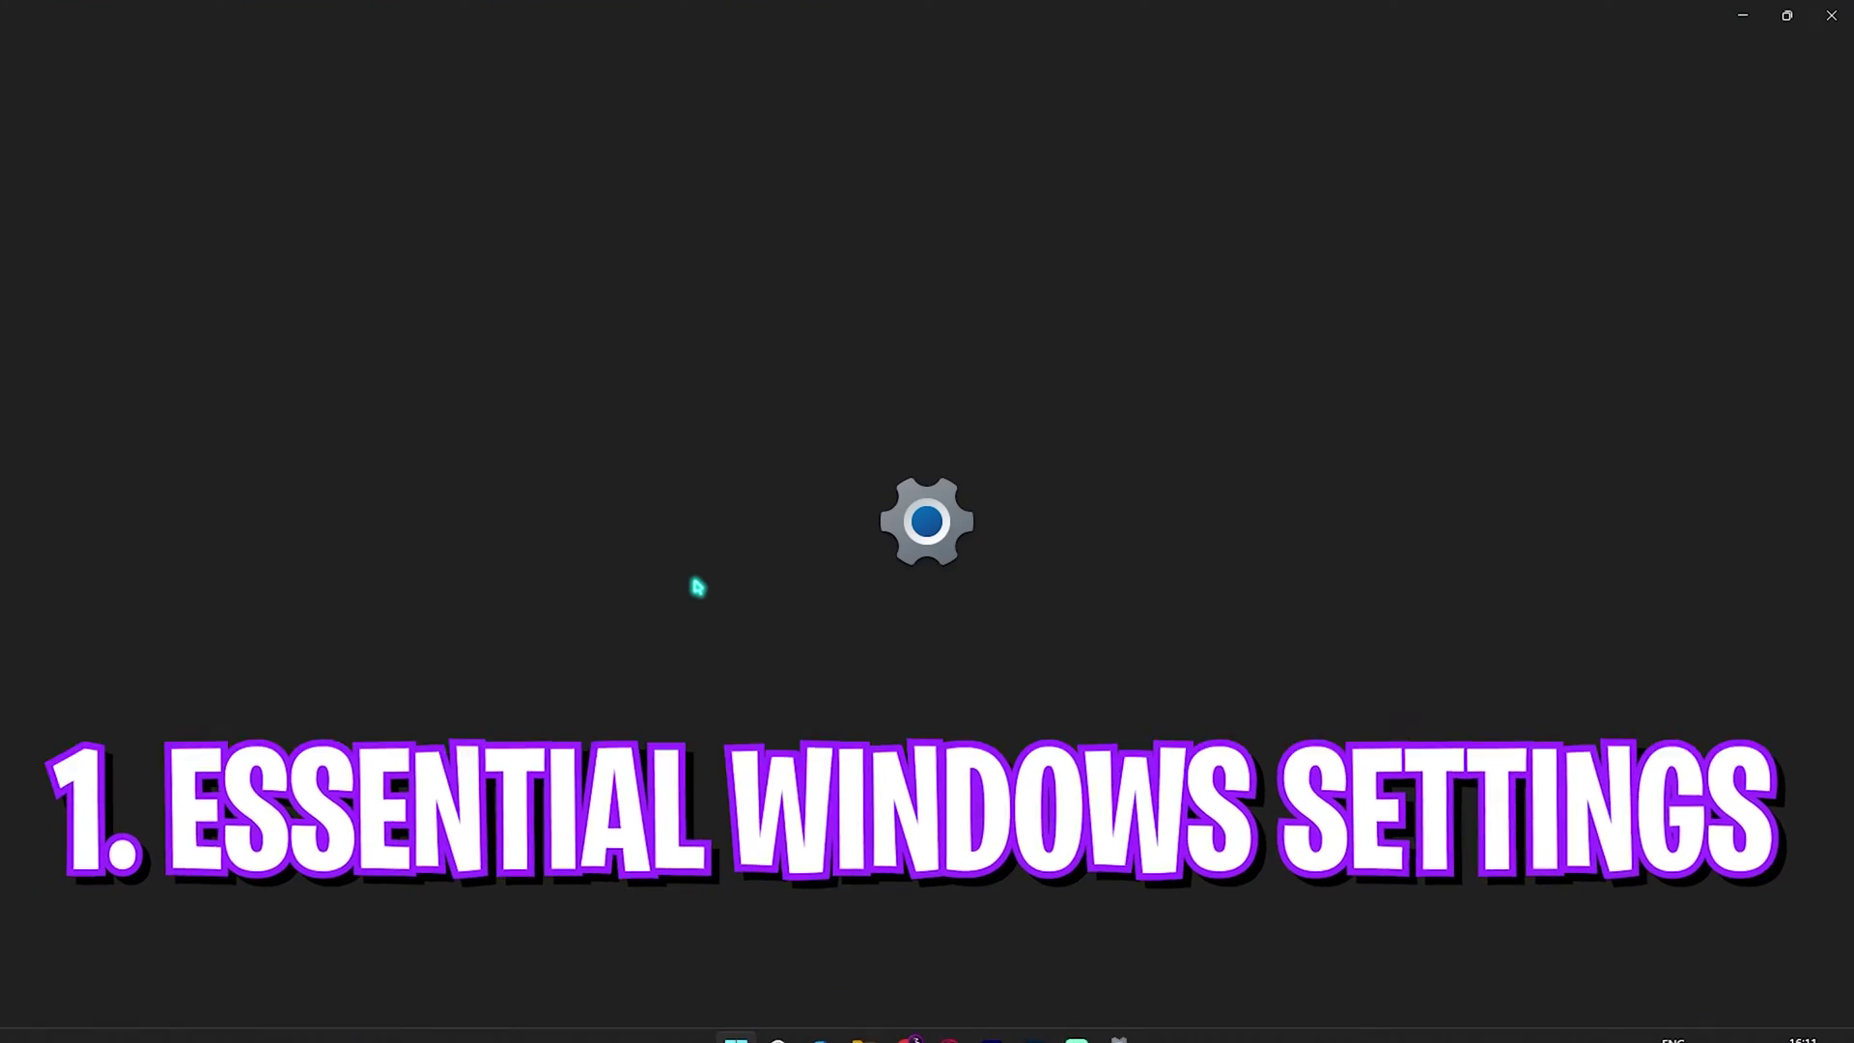
# Step: Confirm Game Mode is on and check that the Xbox Game Bar controller shortcut is off
pyautogui.click(148, 531)
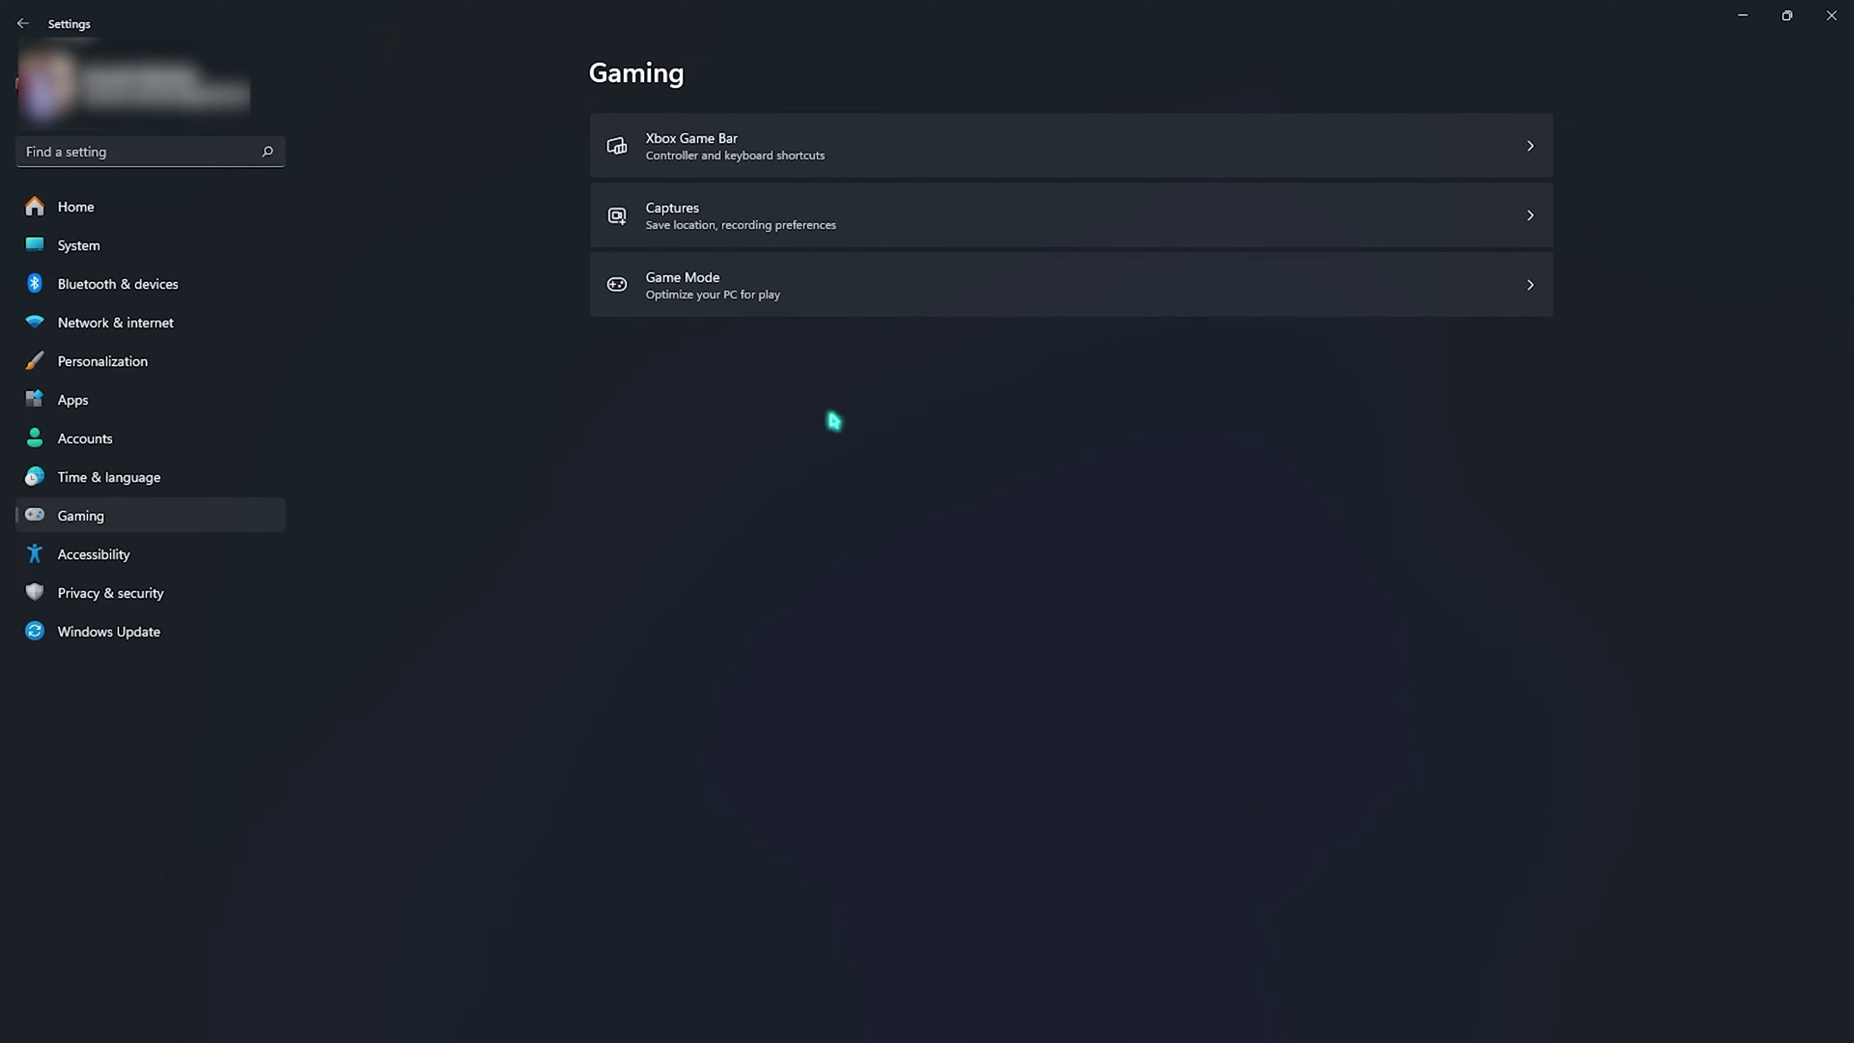
pyautogui.click(686, 302)
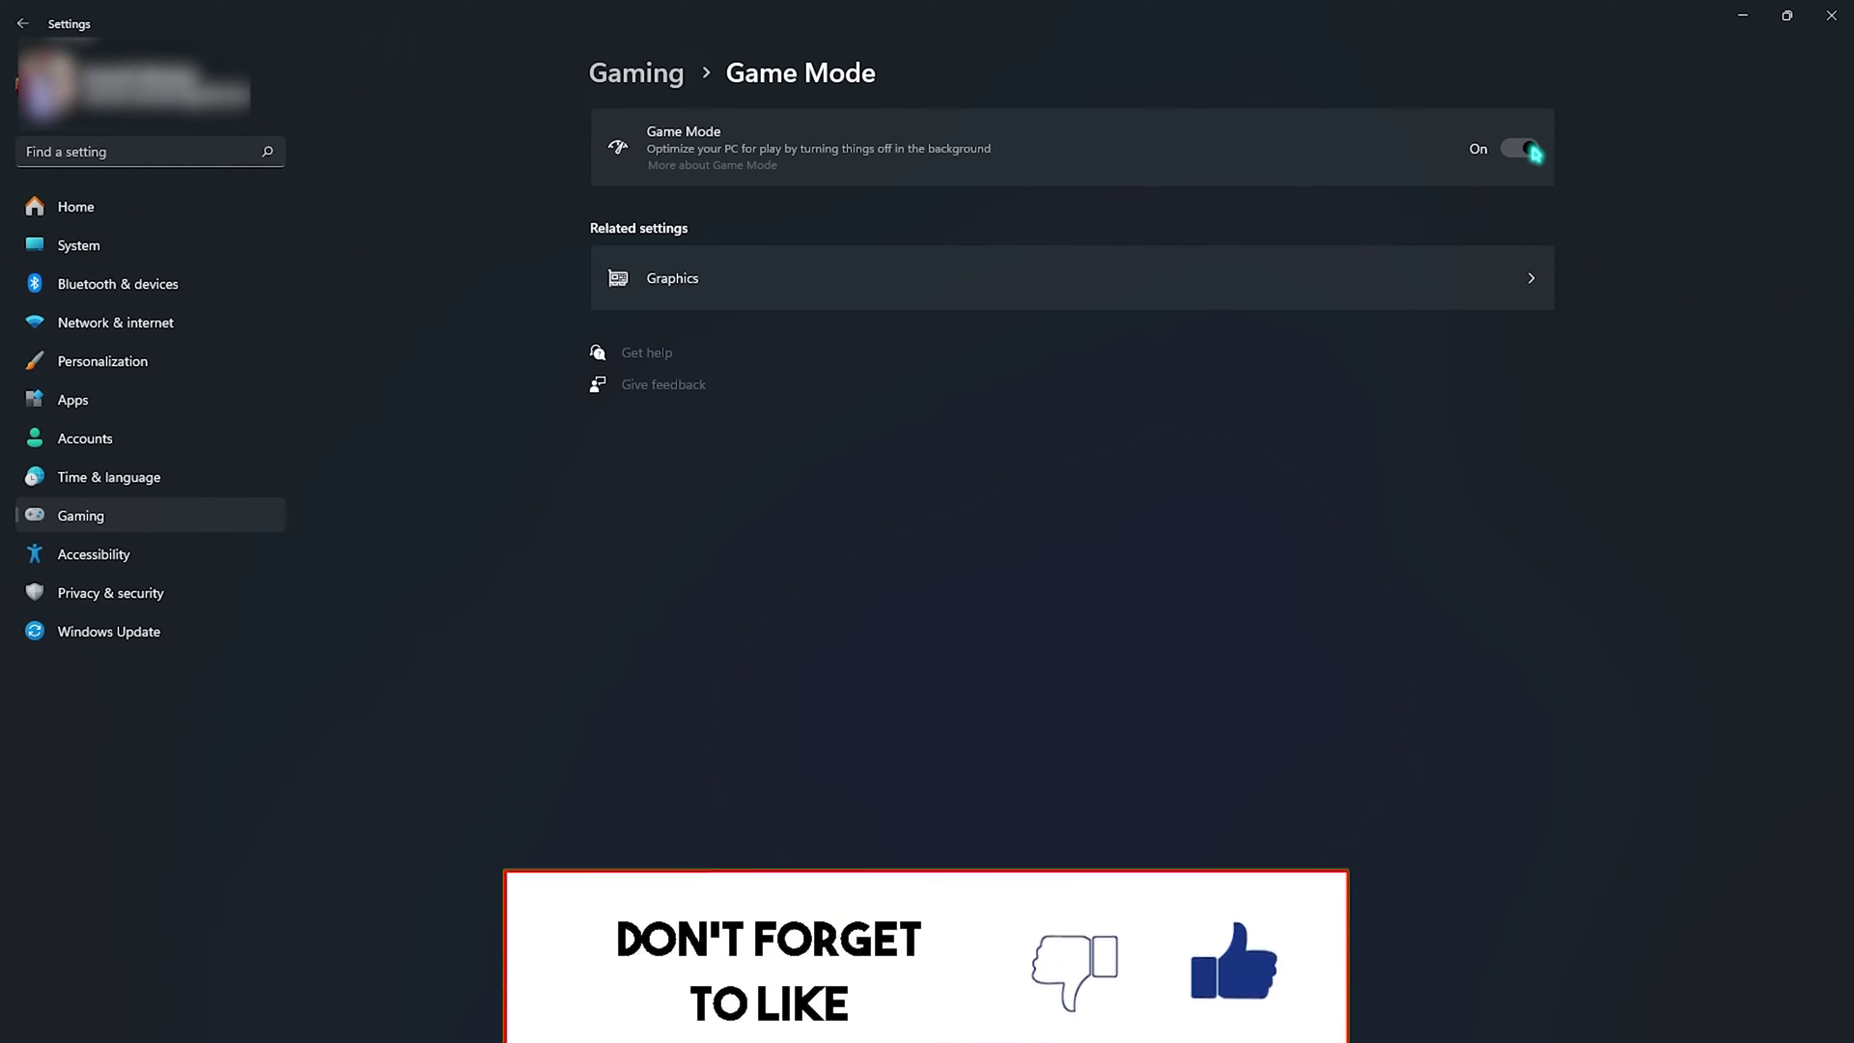
pyautogui.click(640, 75)
pyautogui.click(695, 165)
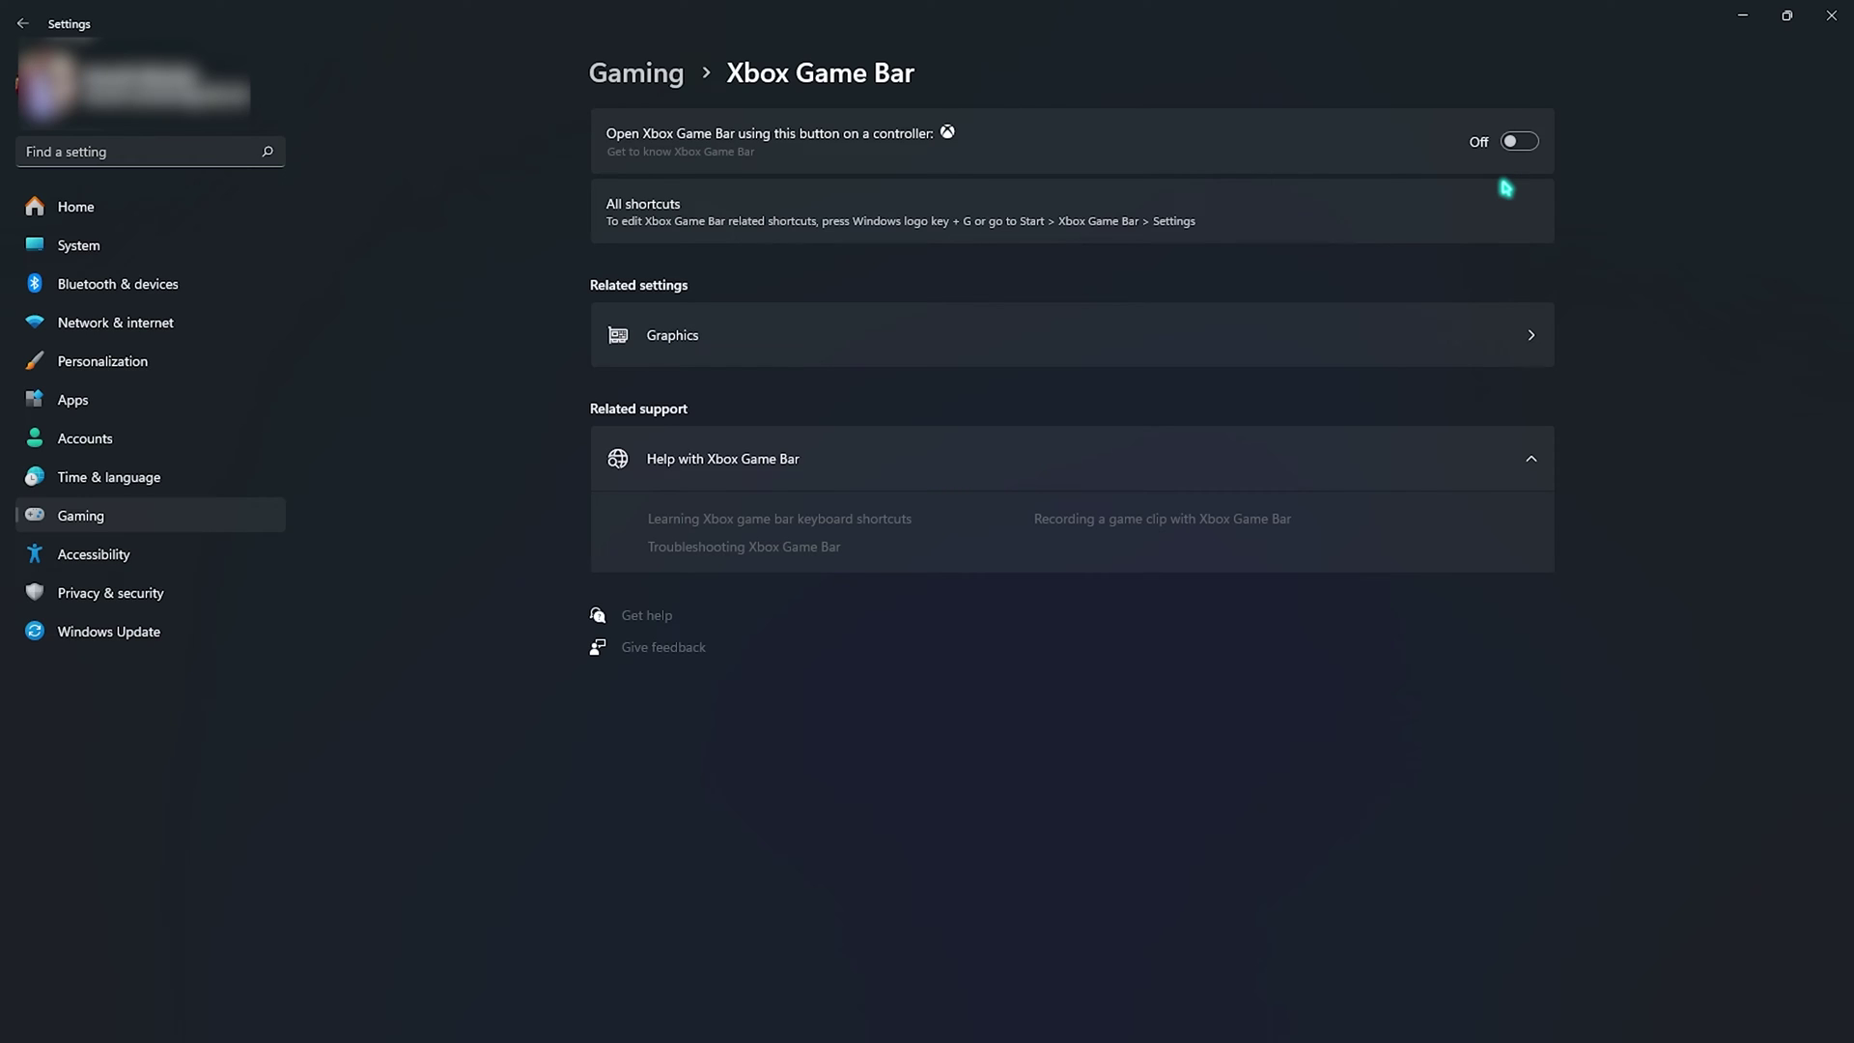
# Step: Verify hardware-accelerated GPU scheduling and windowed-game optimizations are On, then return to the per-app list
pyautogui.click(660, 340)
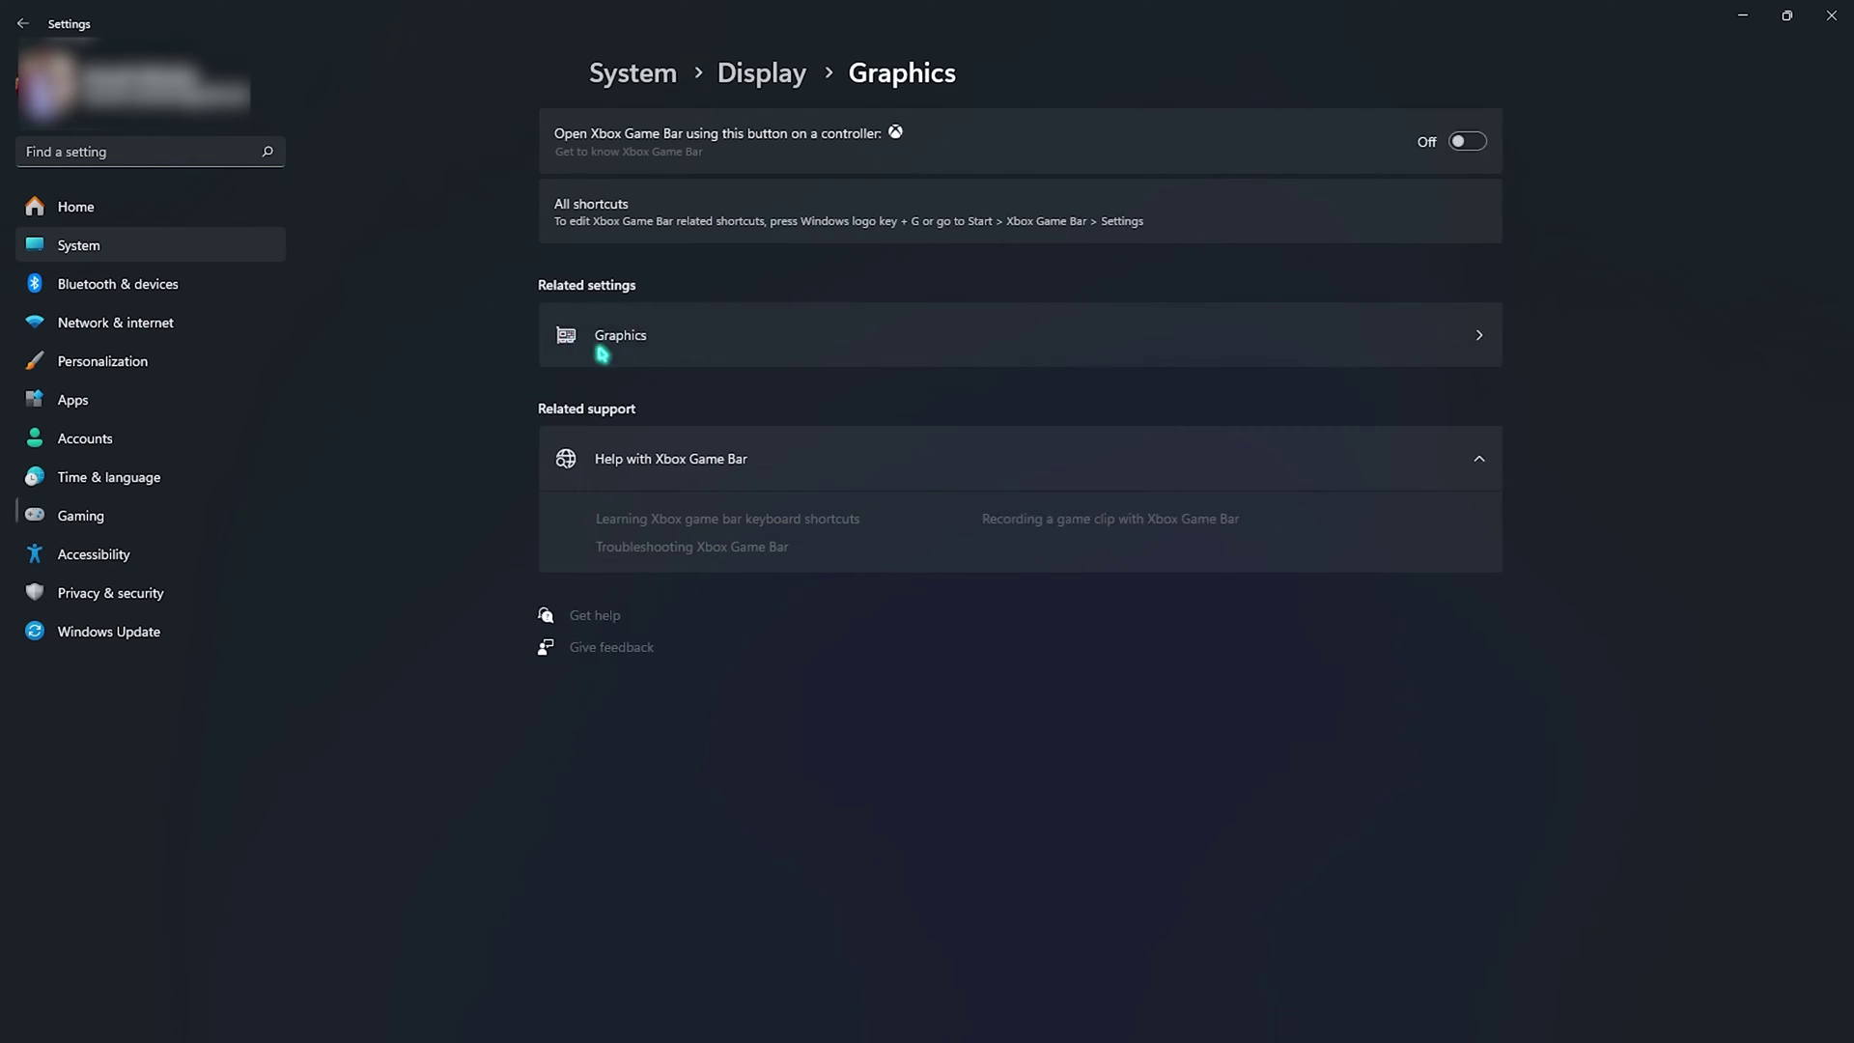
pyautogui.click(647, 180)
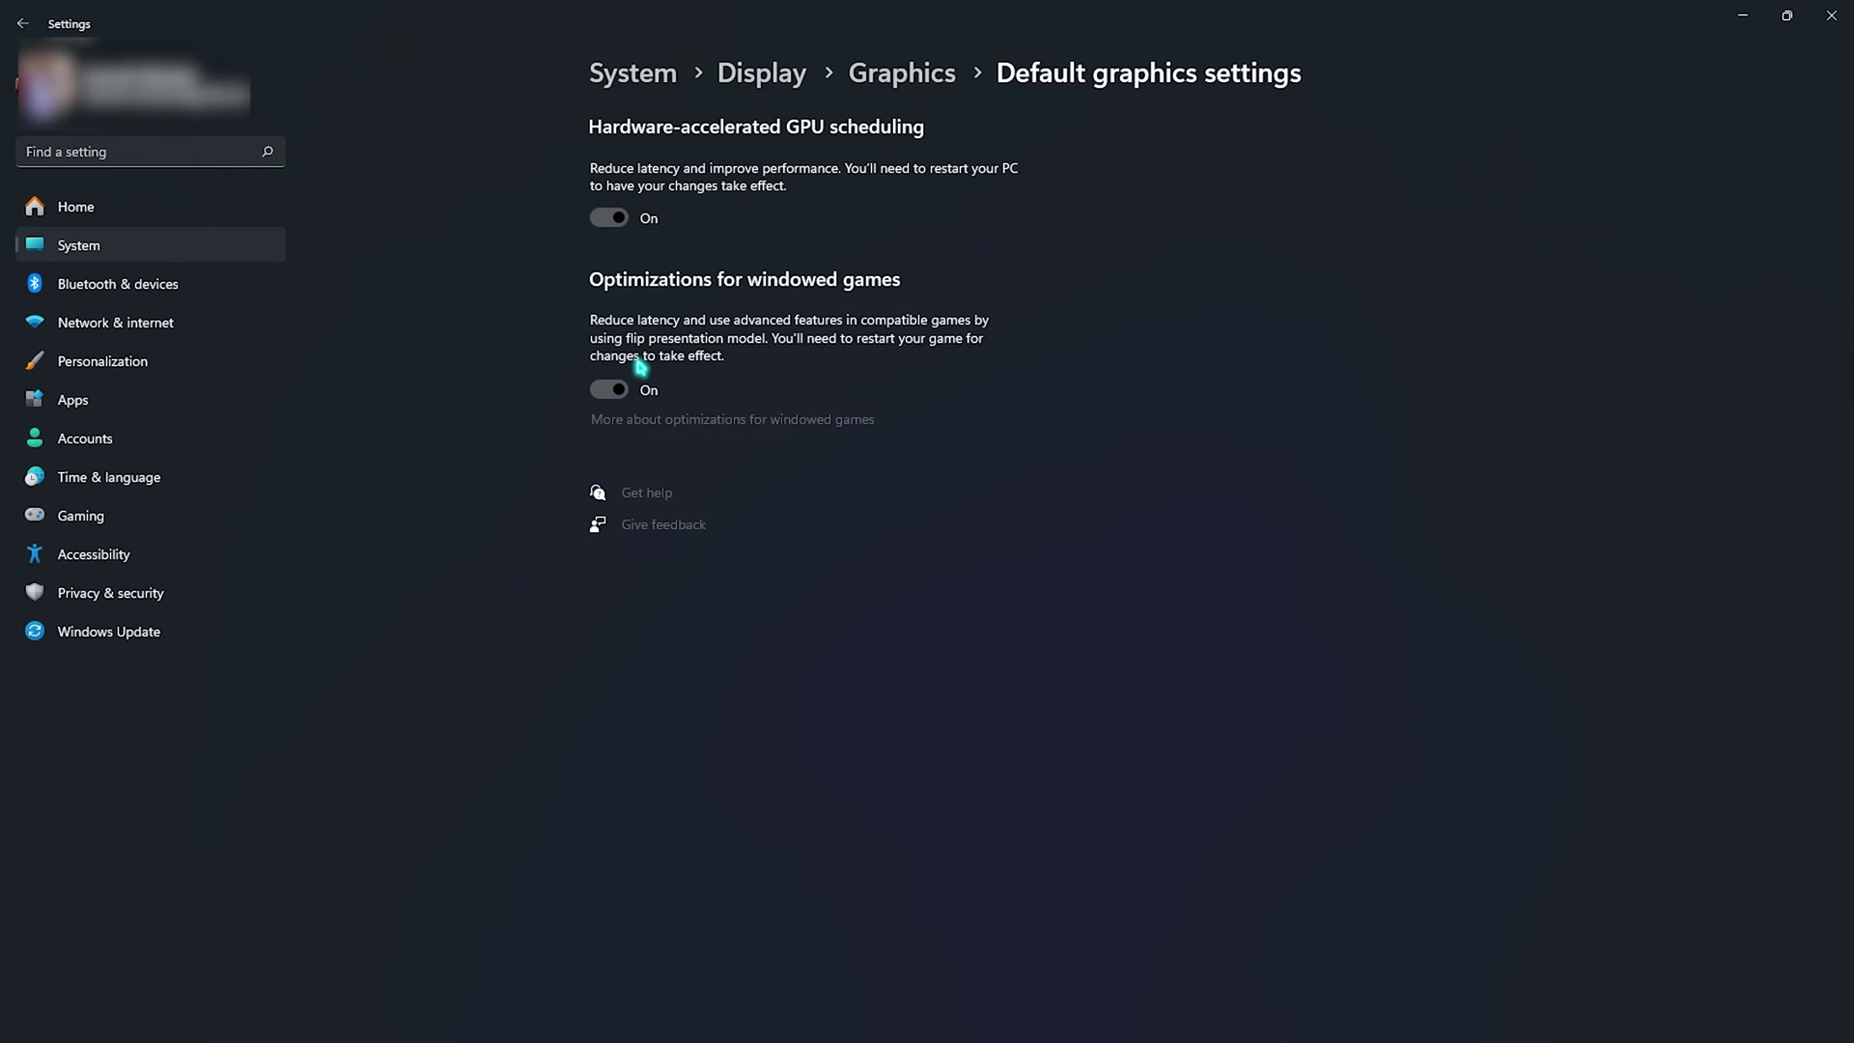
pyautogui.click(887, 74)
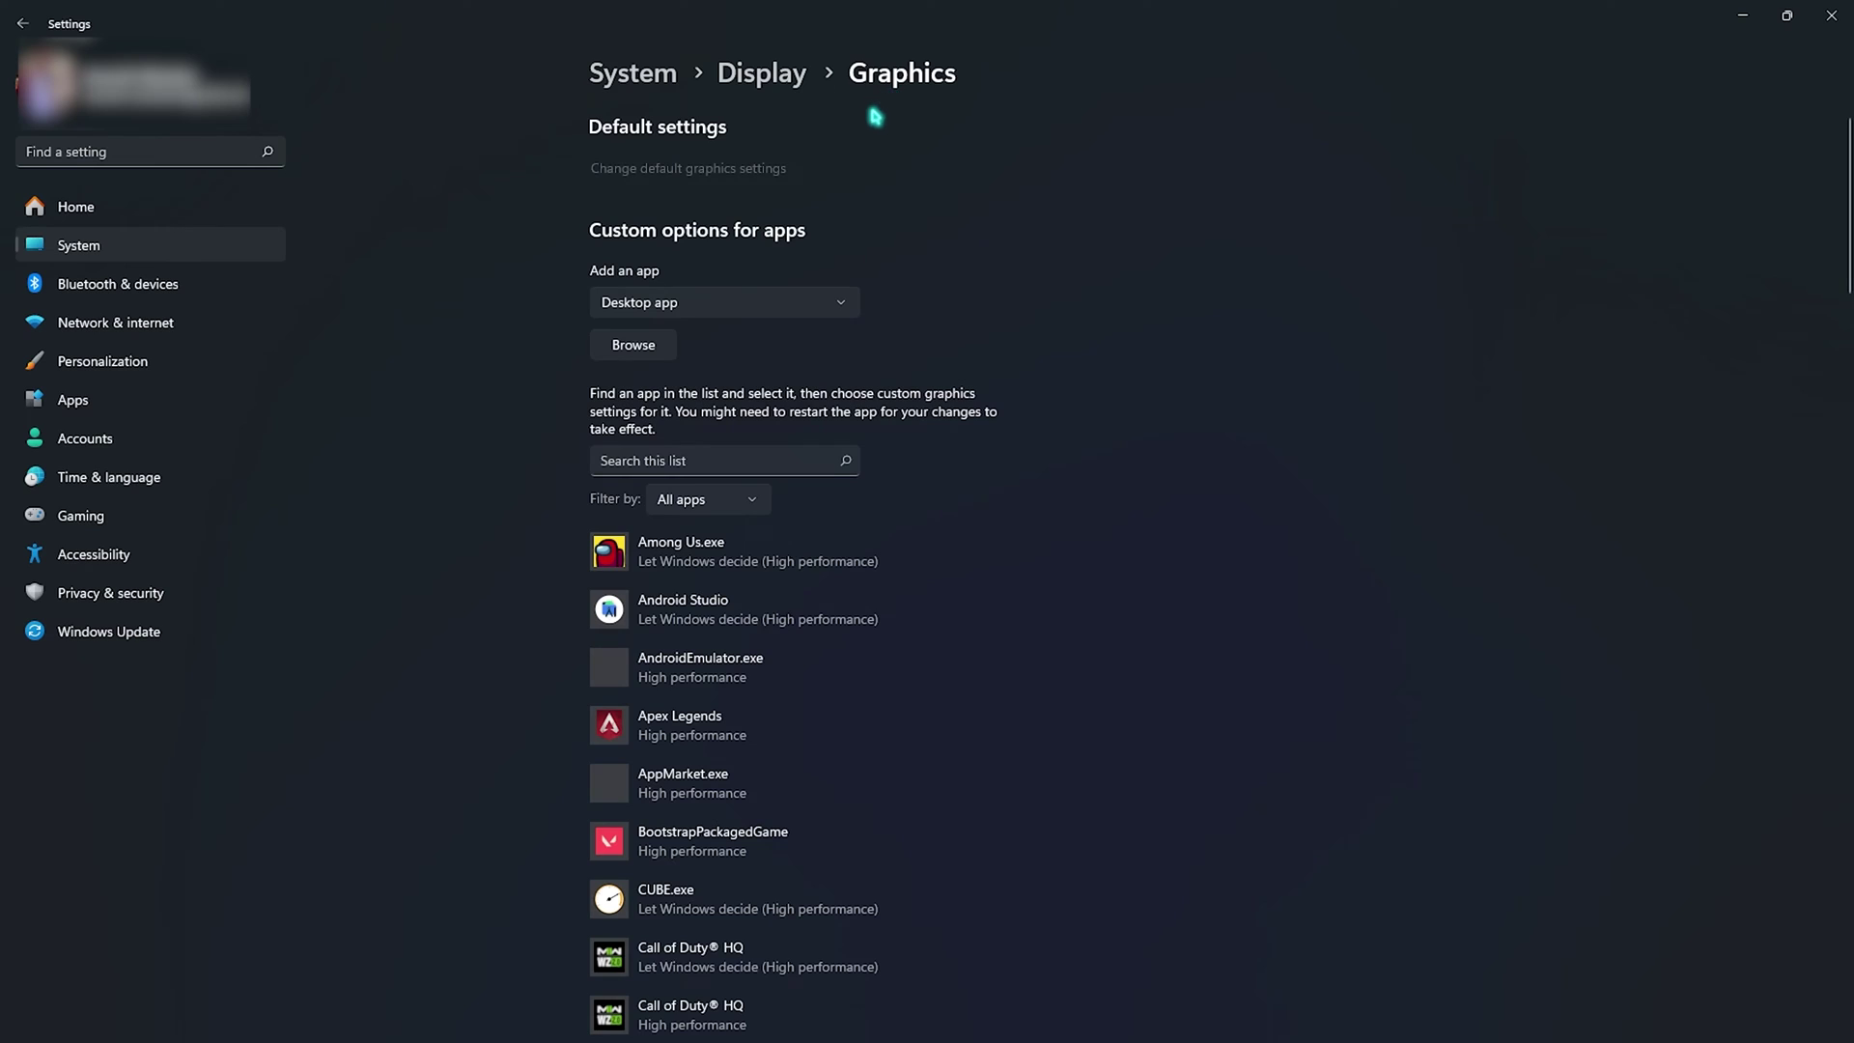
# Step: Keep Rainbow Six's graphics preference at High performance and save it
pyautogui.scroll(-6, 747, 607)
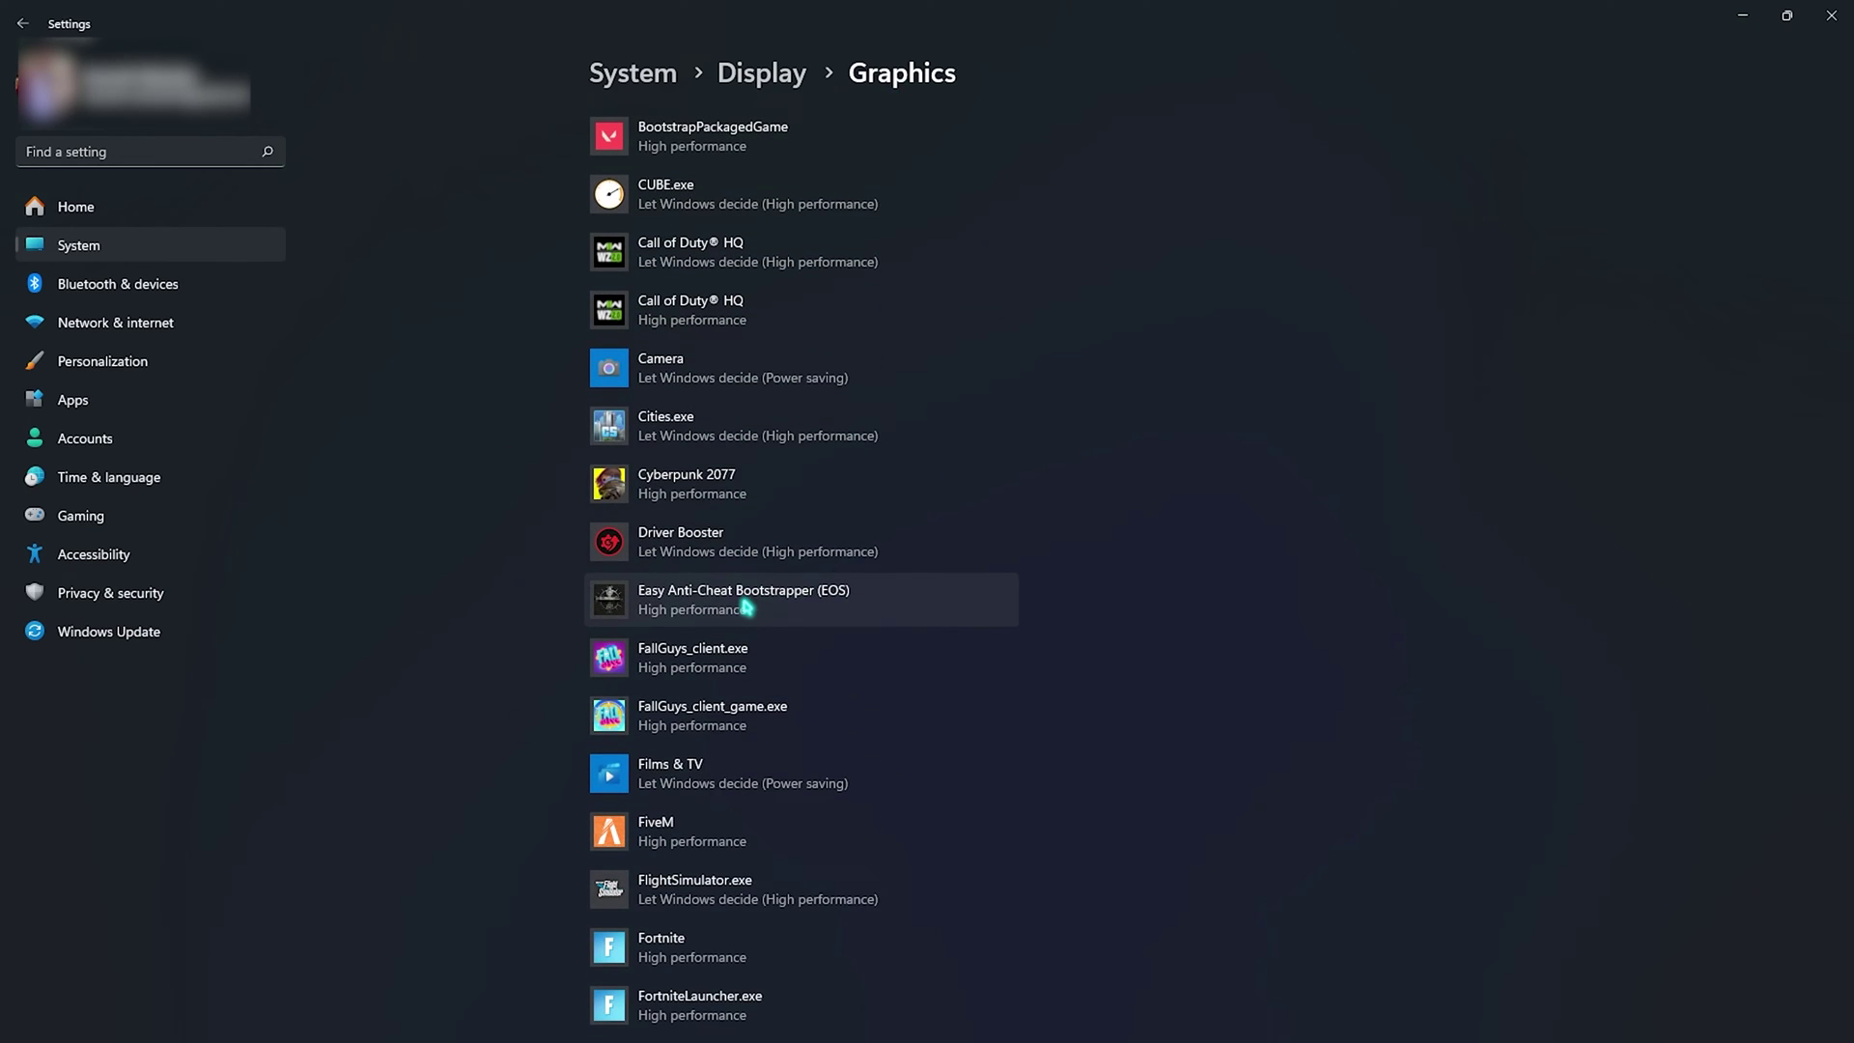
pyautogui.scroll(7, 849, 480)
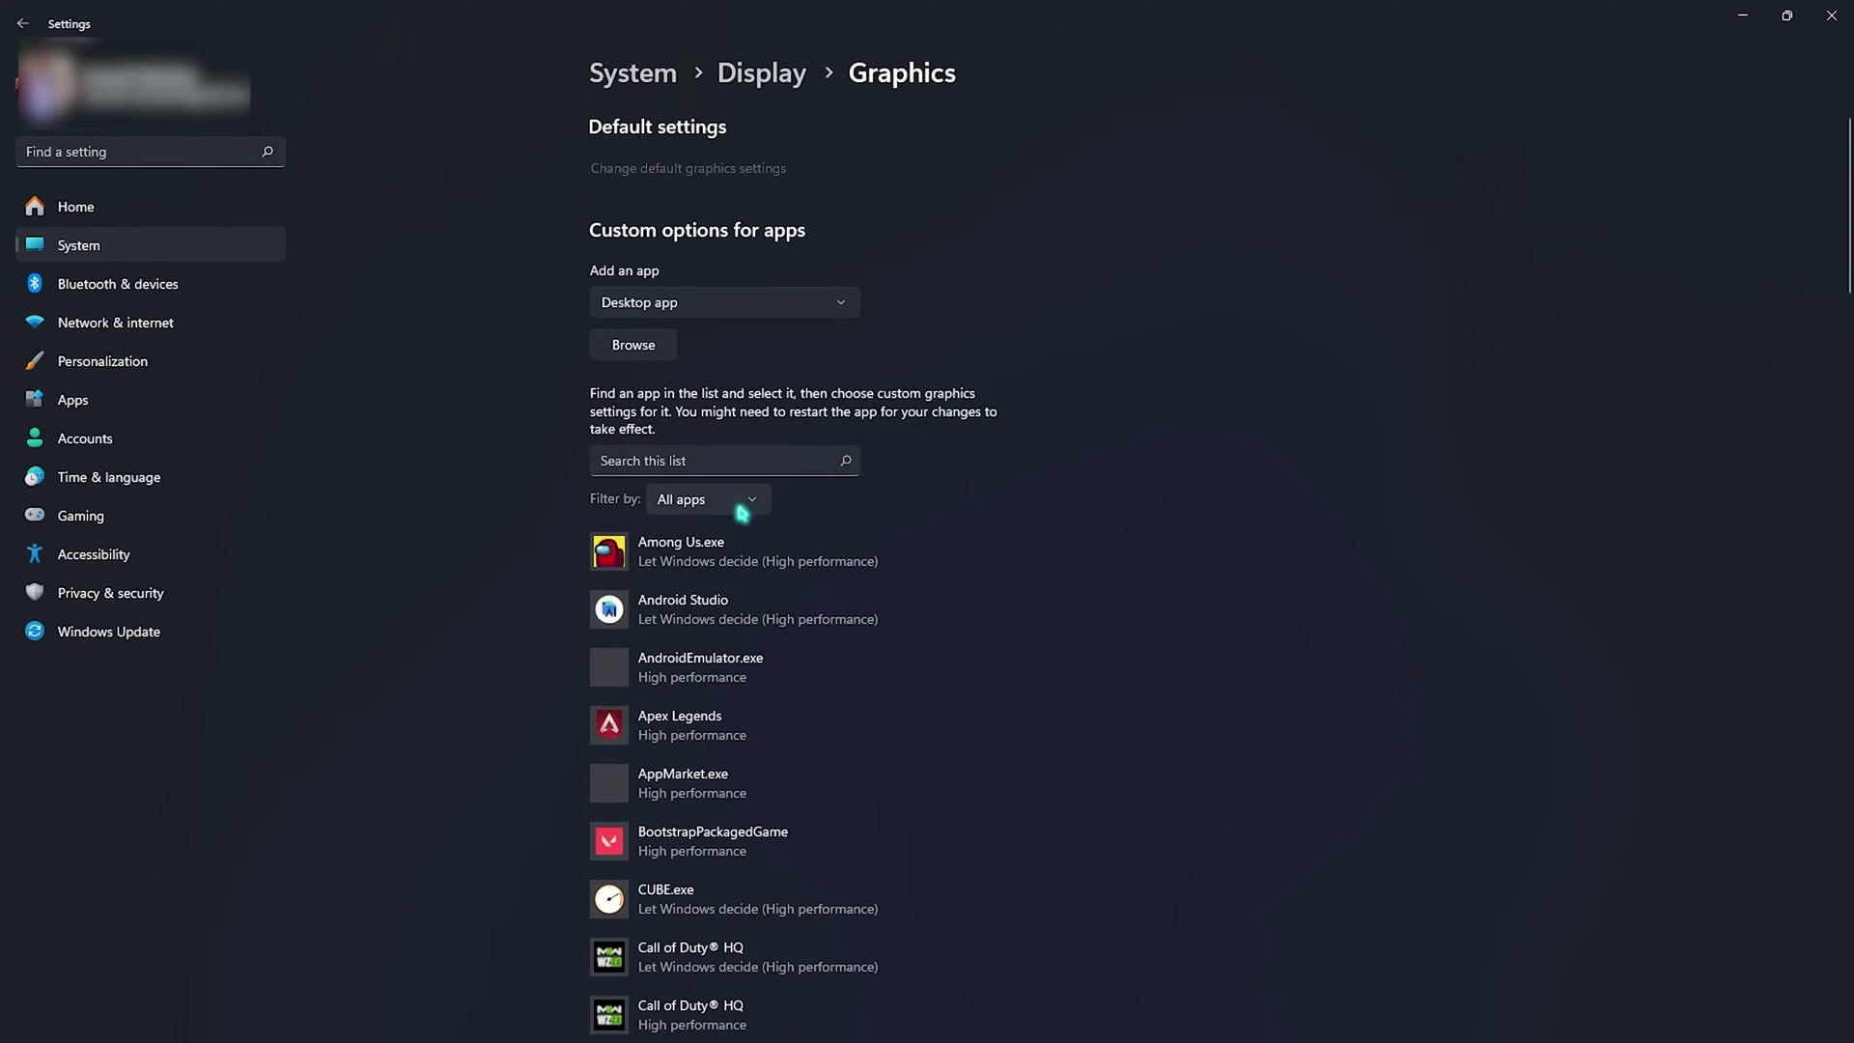
pyautogui.scroll(-7, 800, 697)
pyautogui.scroll(-5, 799, 692)
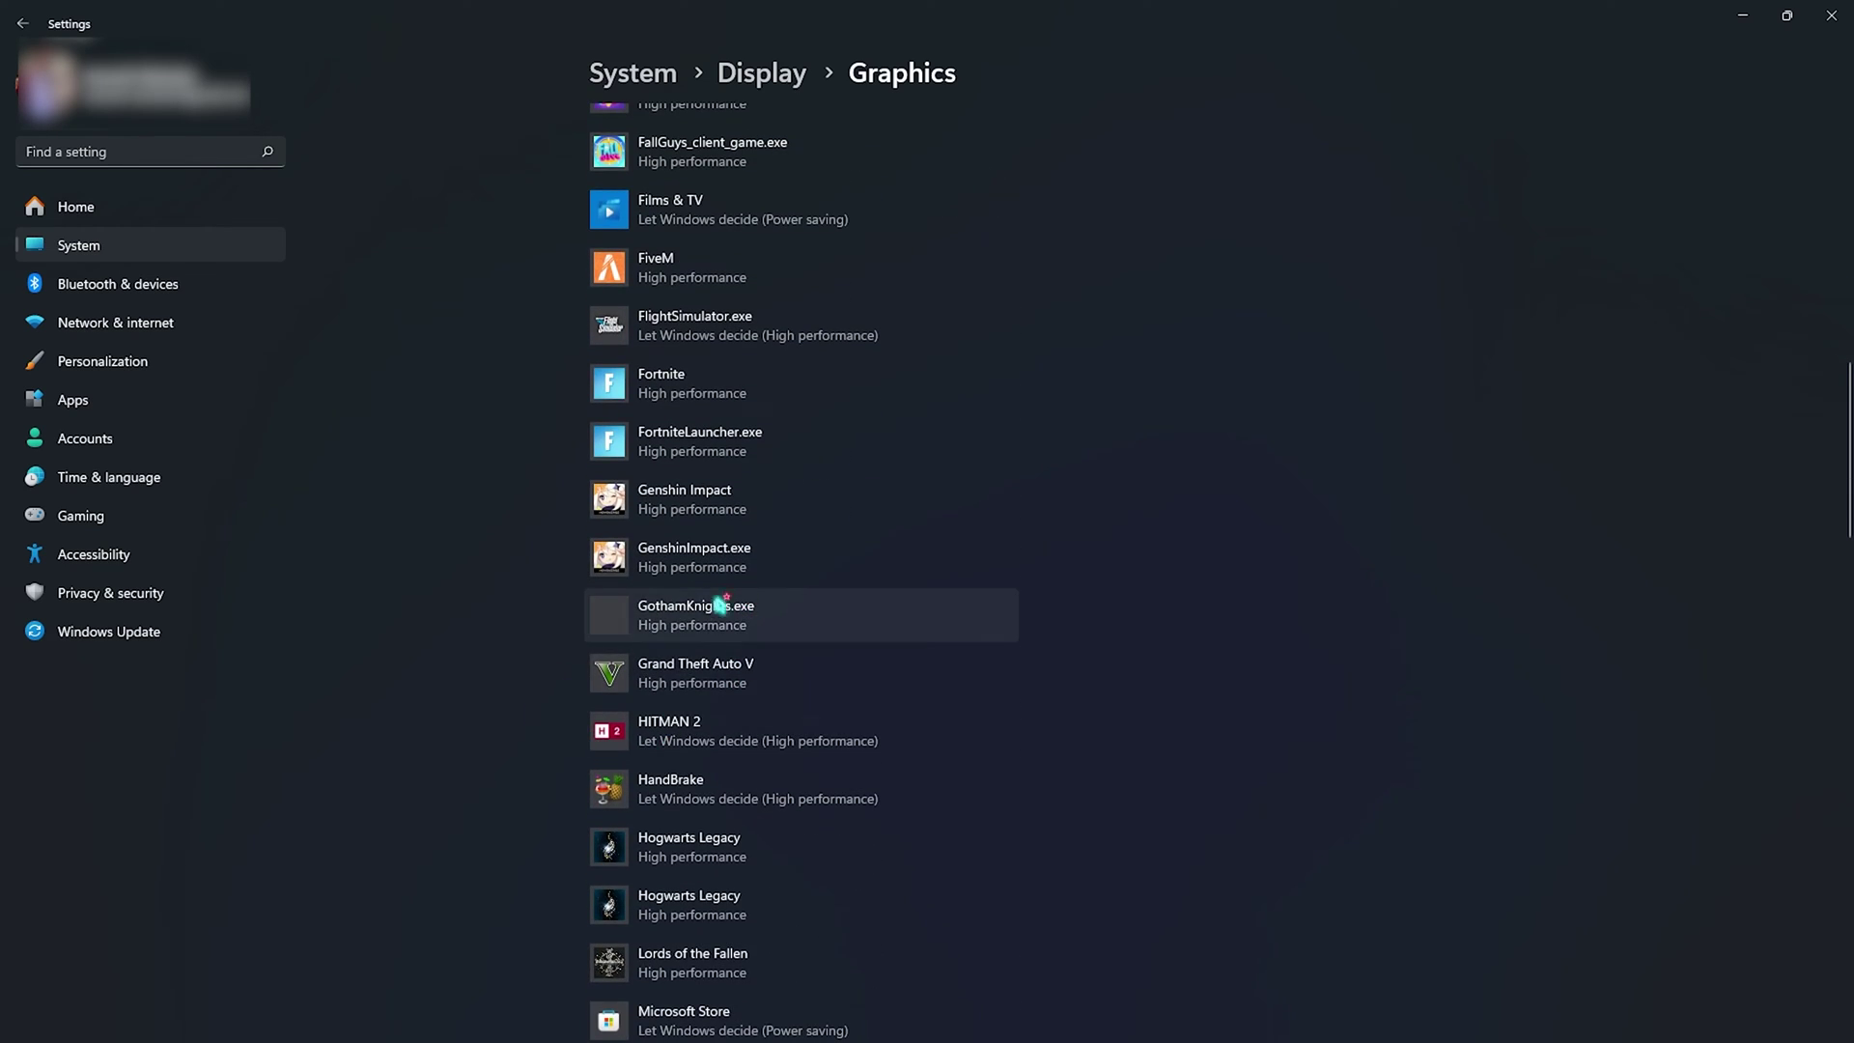
pyautogui.scroll(-1, 720, 613)
pyautogui.scroll(-10, 710, 579)
pyautogui.click(703, 487)
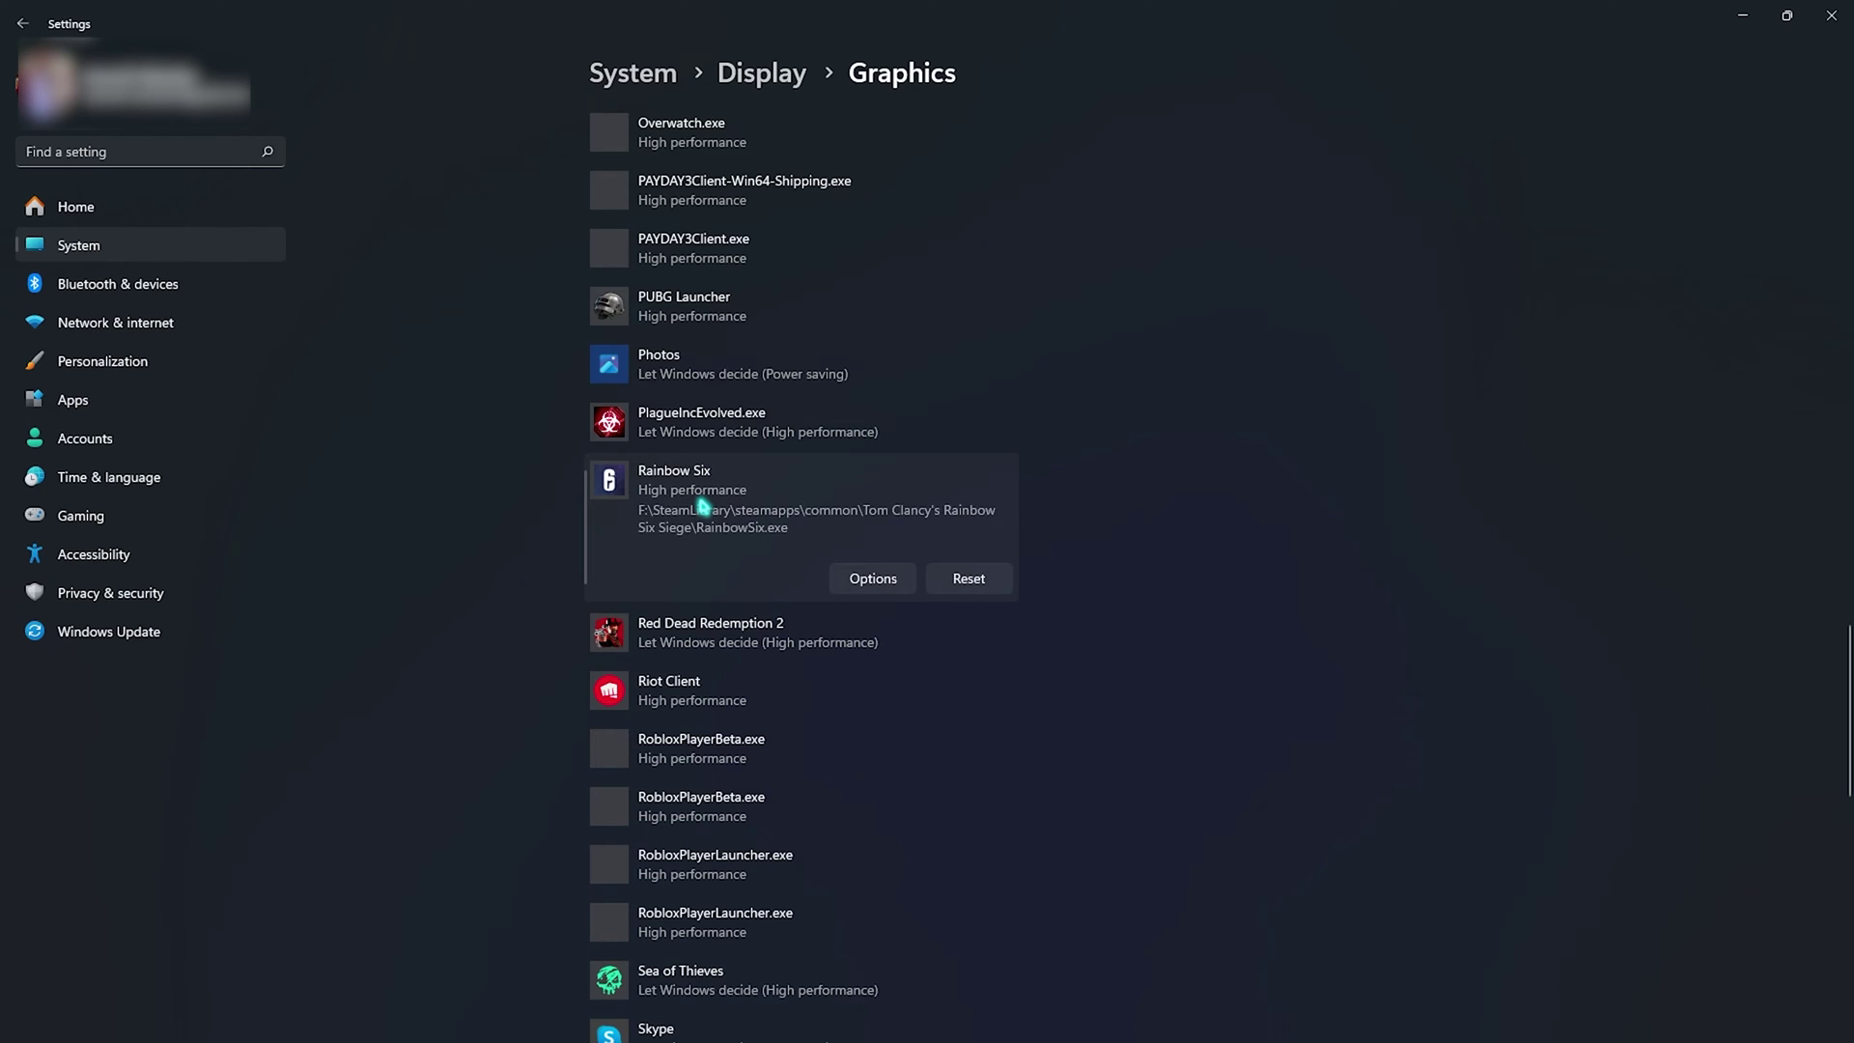
pyautogui.click(879, 577)
pyautogui.click(829, 680)
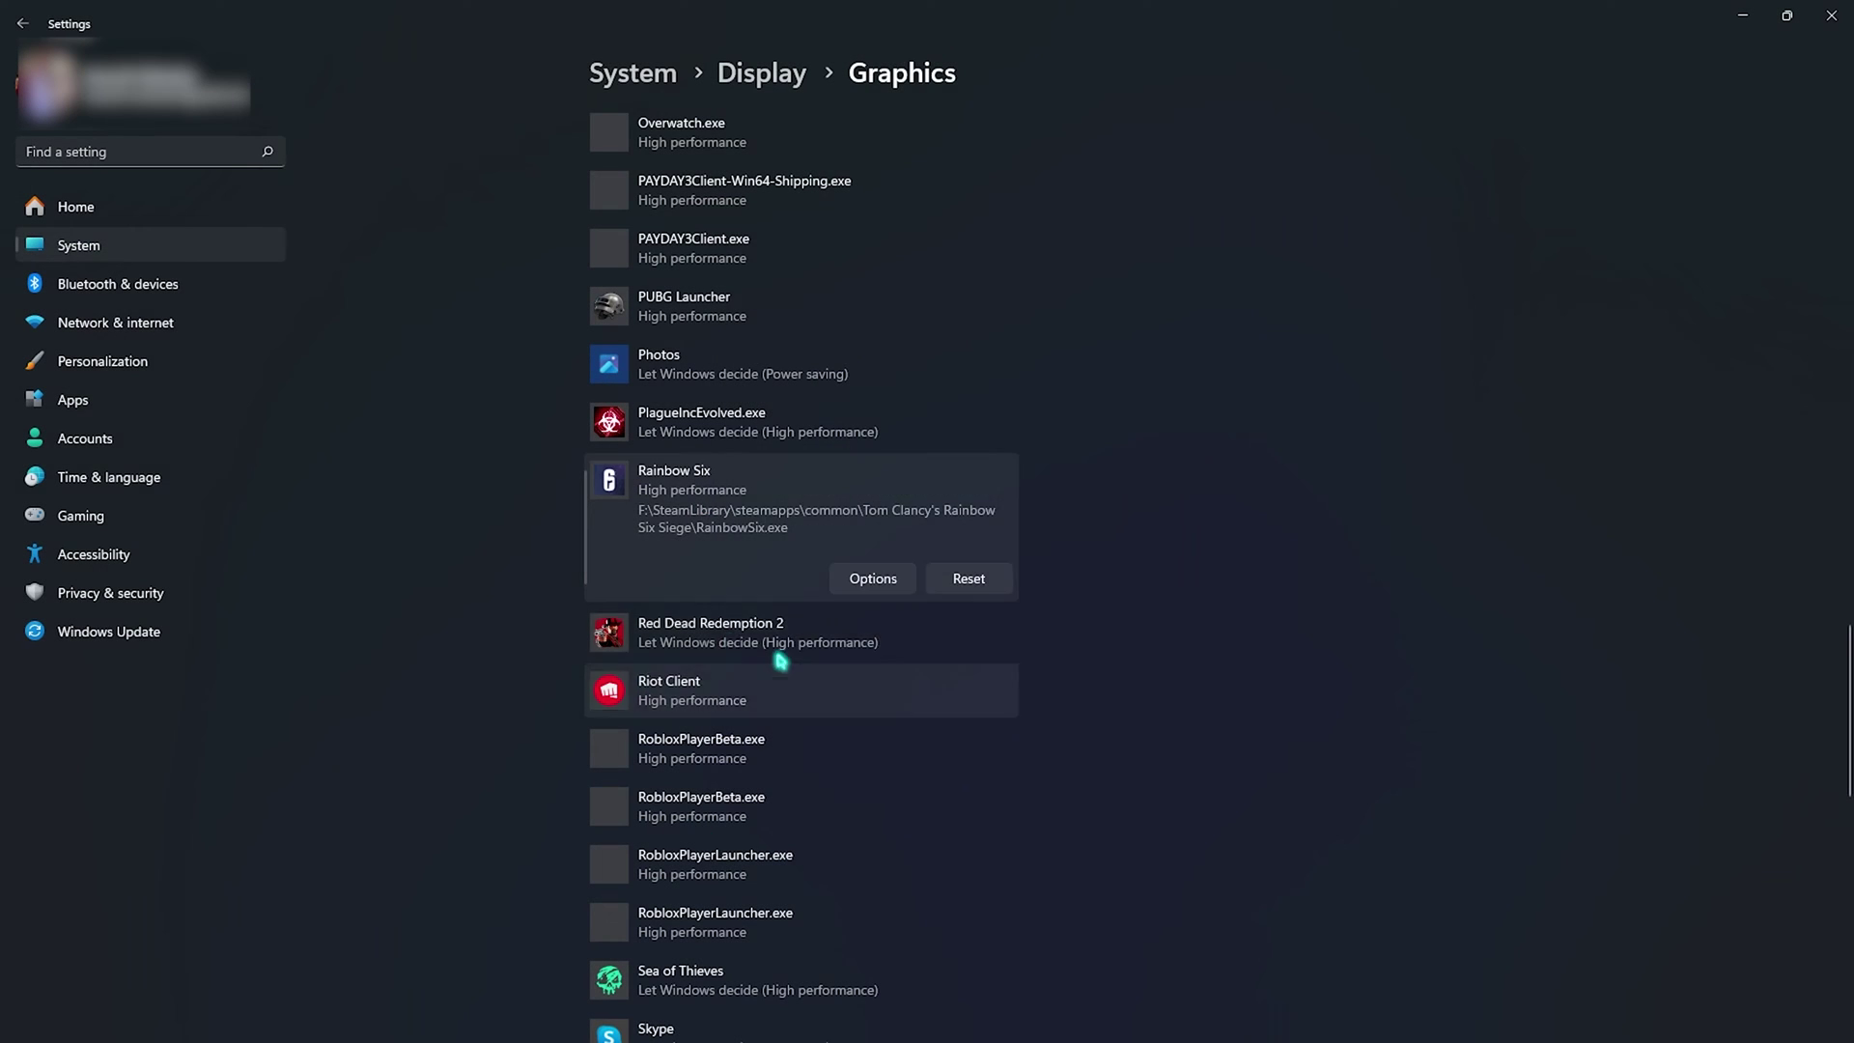
pyautogui.scroll(15, 766, 560)
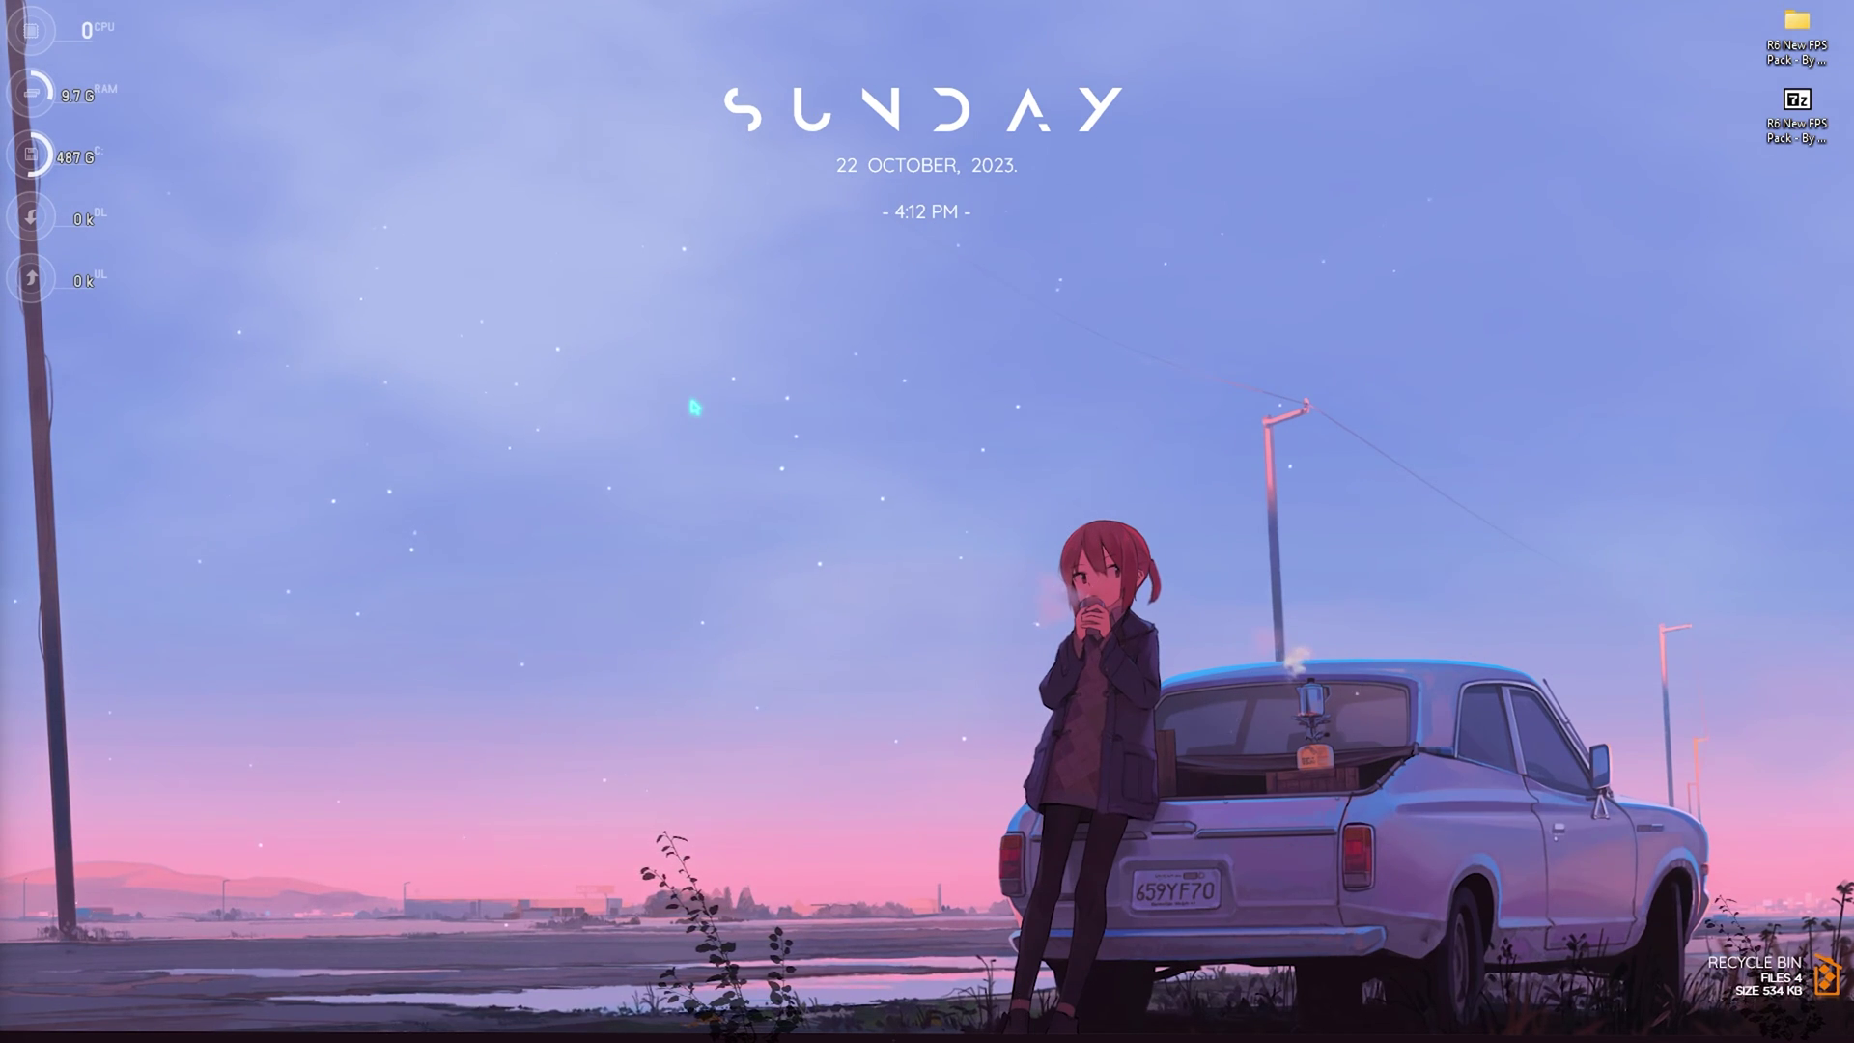
# Step: Launch NVIDIA Control Panel with an 'nvid' search and go to Manage 3D settings
pyautogui.press('super')
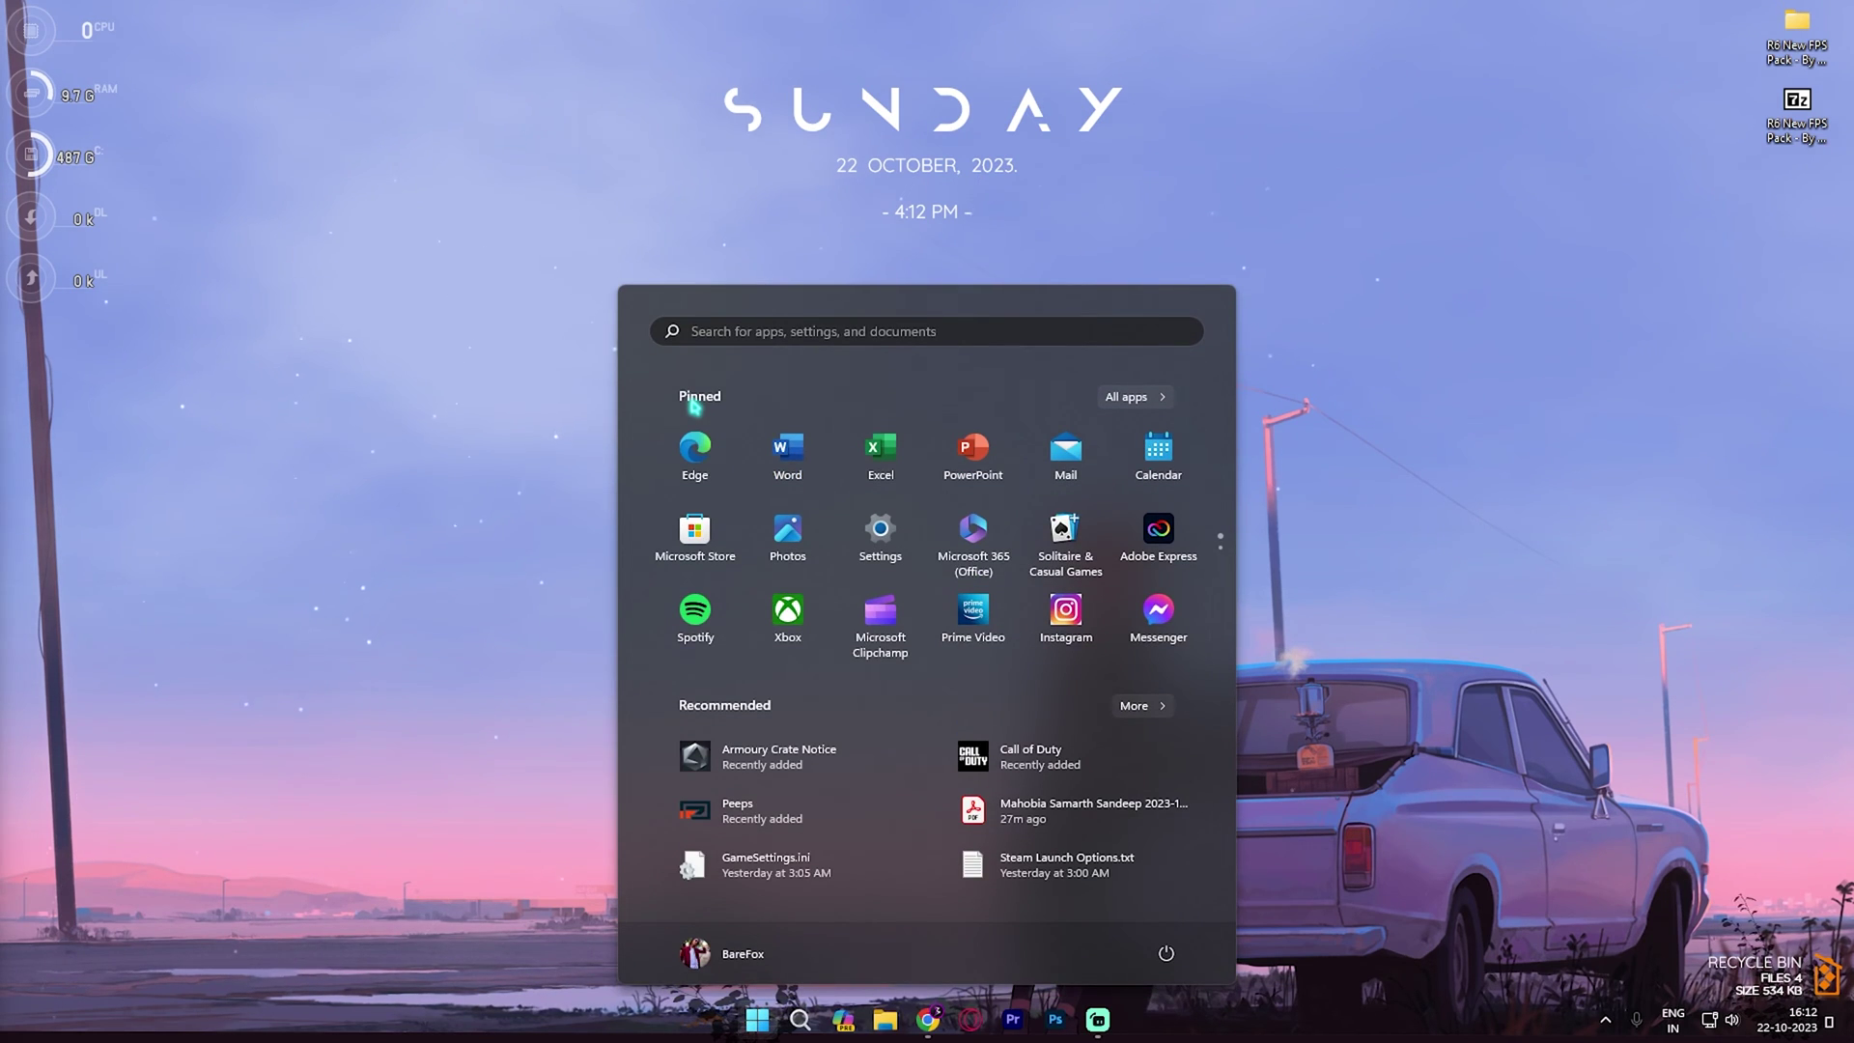
pyautogui.write('nvid')
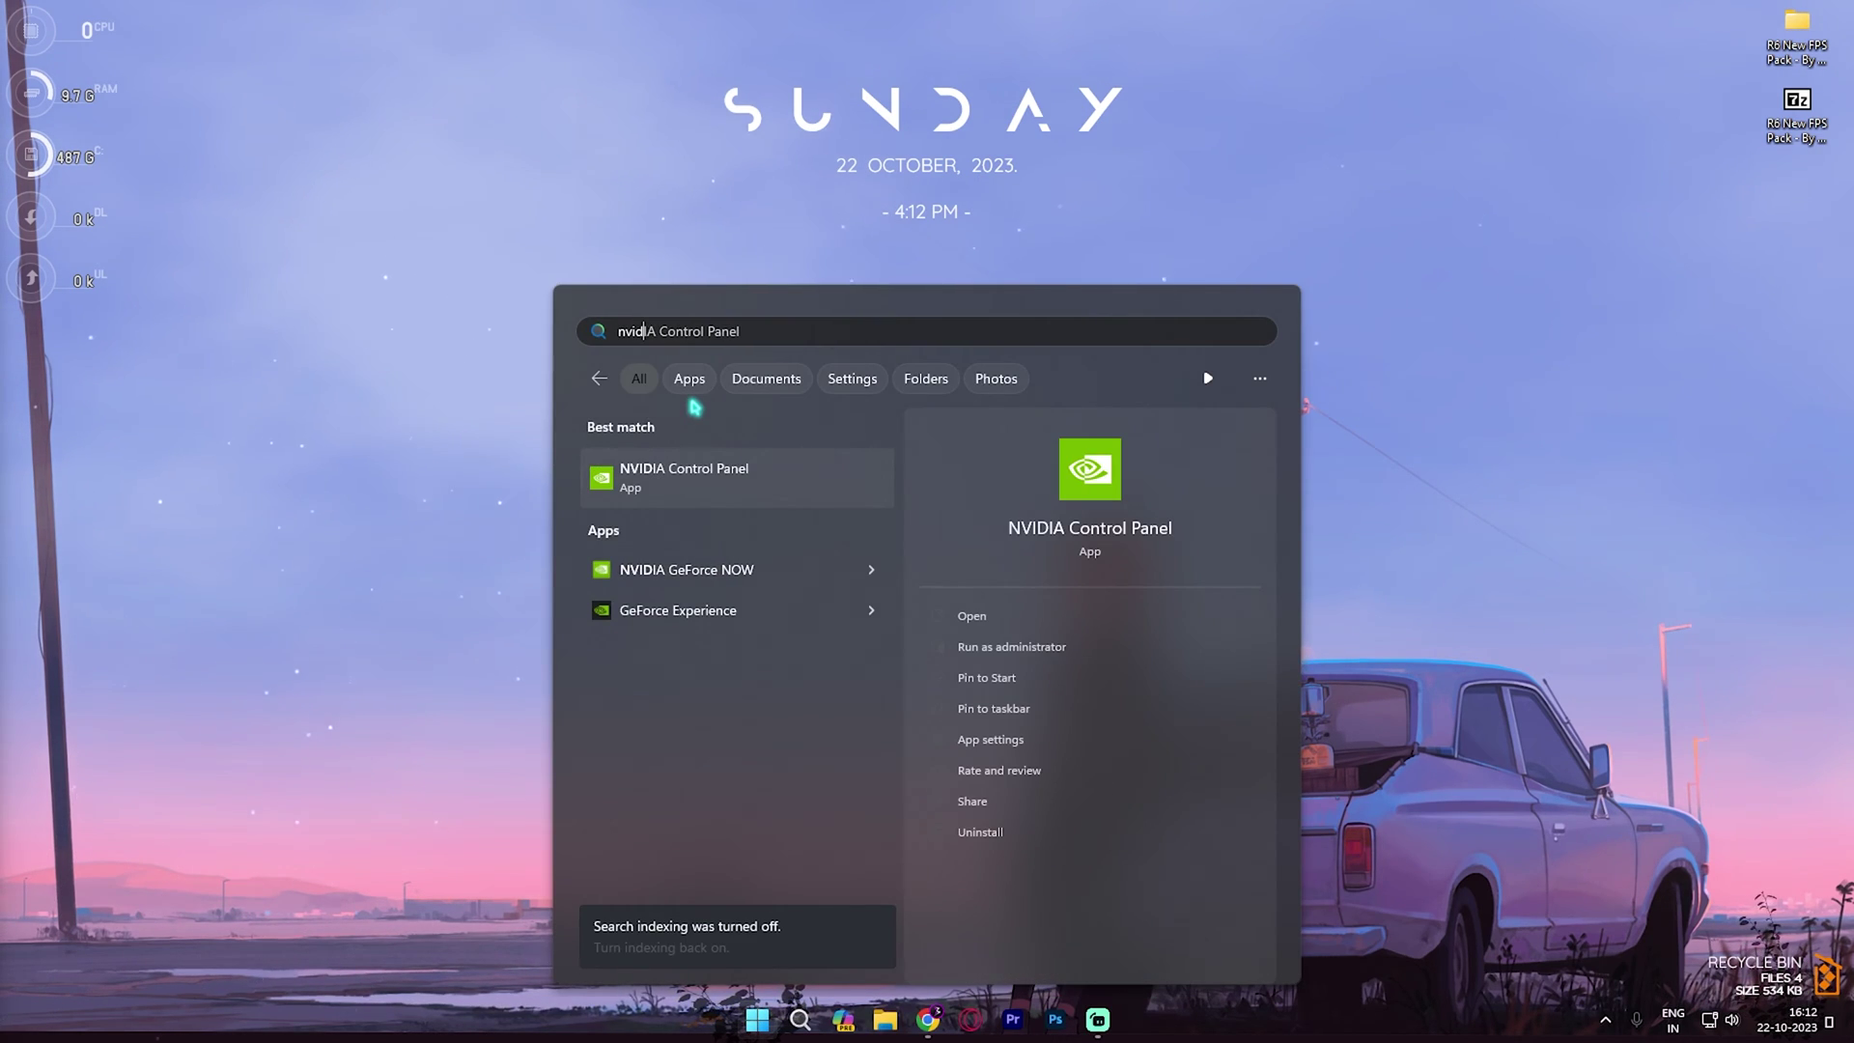
pyautogui.press('Return')
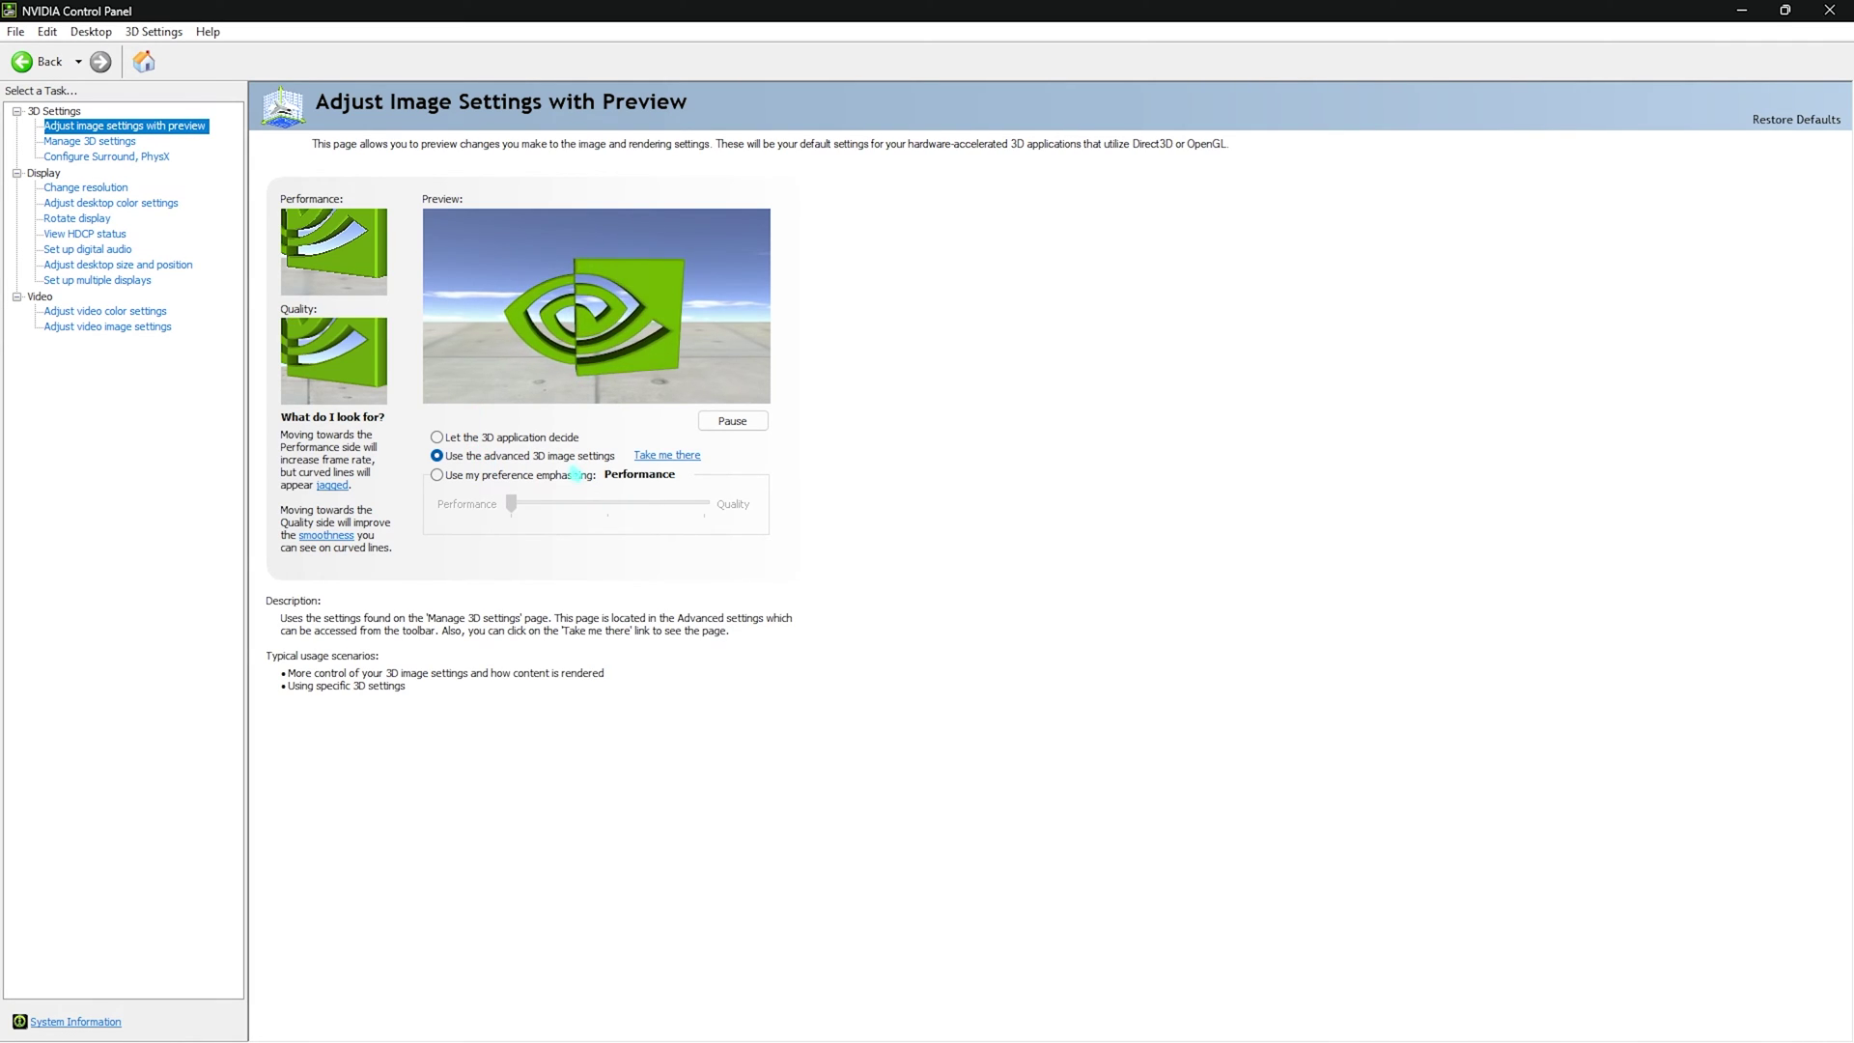
pyautogui.click(73, 143)
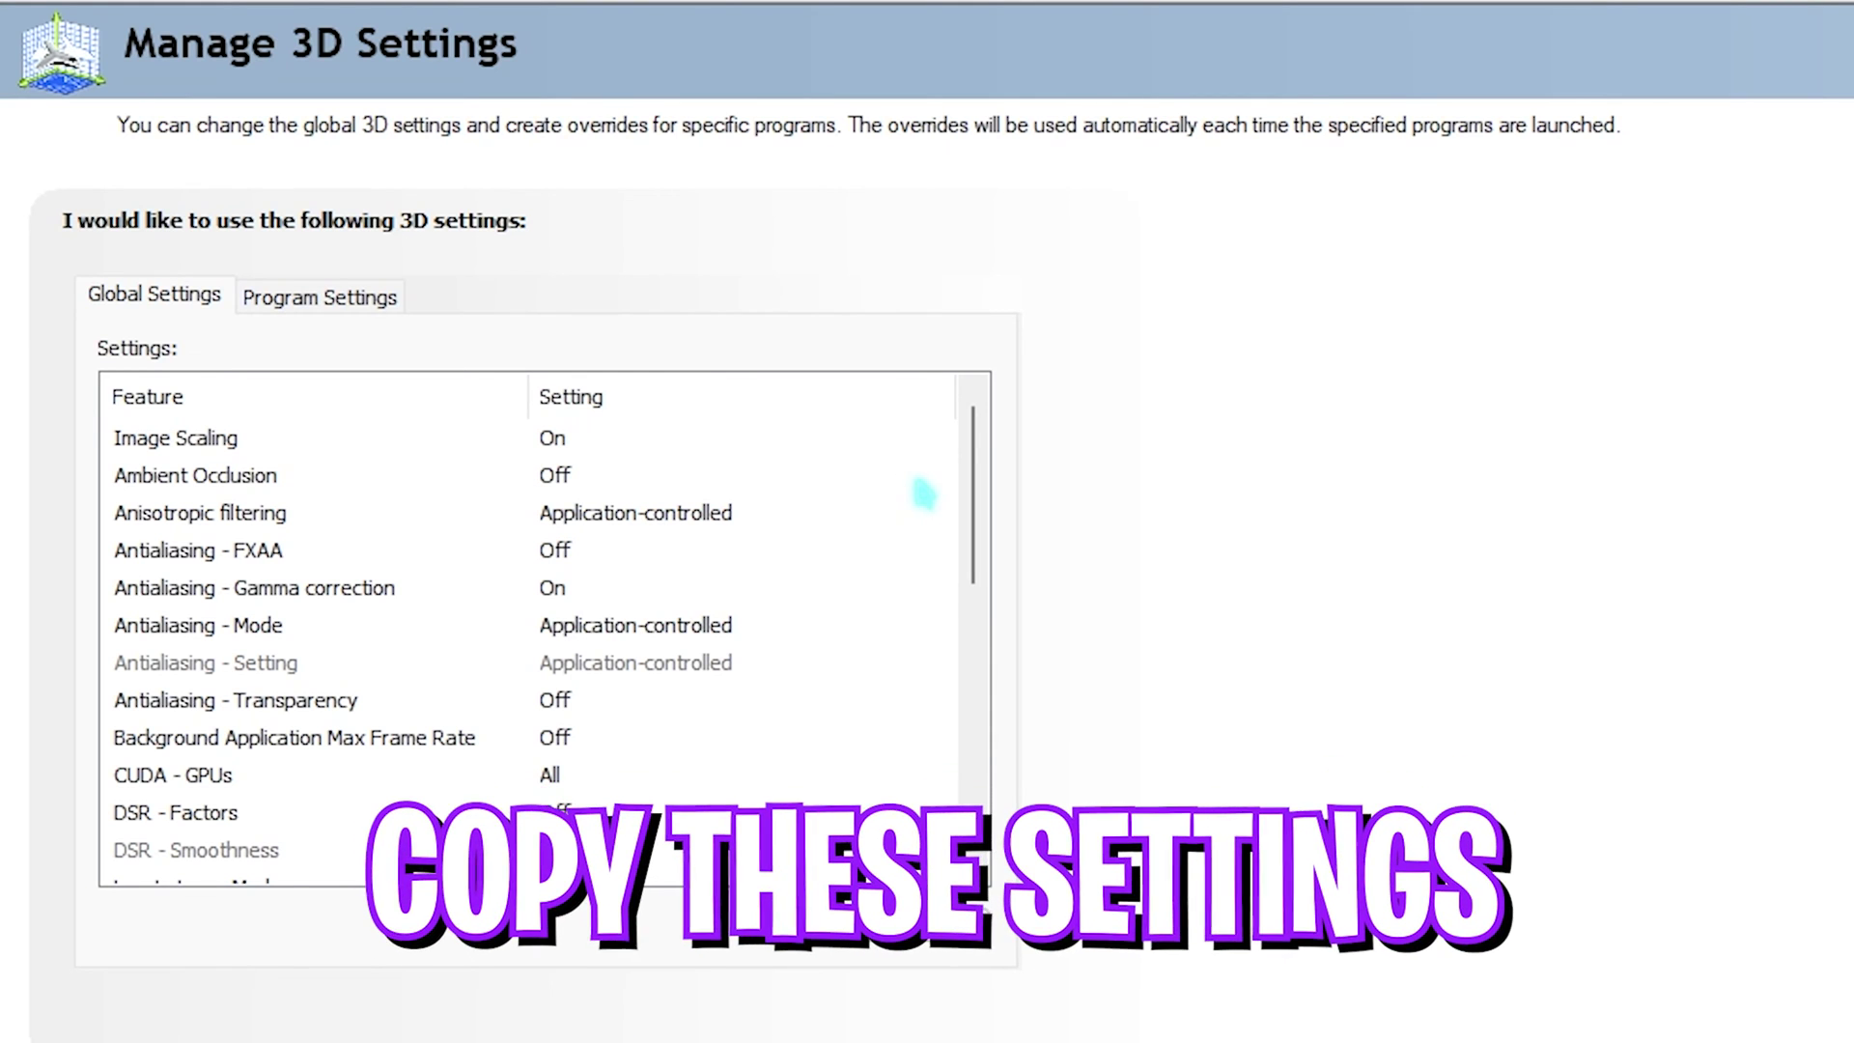
# Step: Review the global 3D settings and keep the PhysX processor on the RTX 2070 SUPER
pyautogui.scroll(-1, 727, 333)
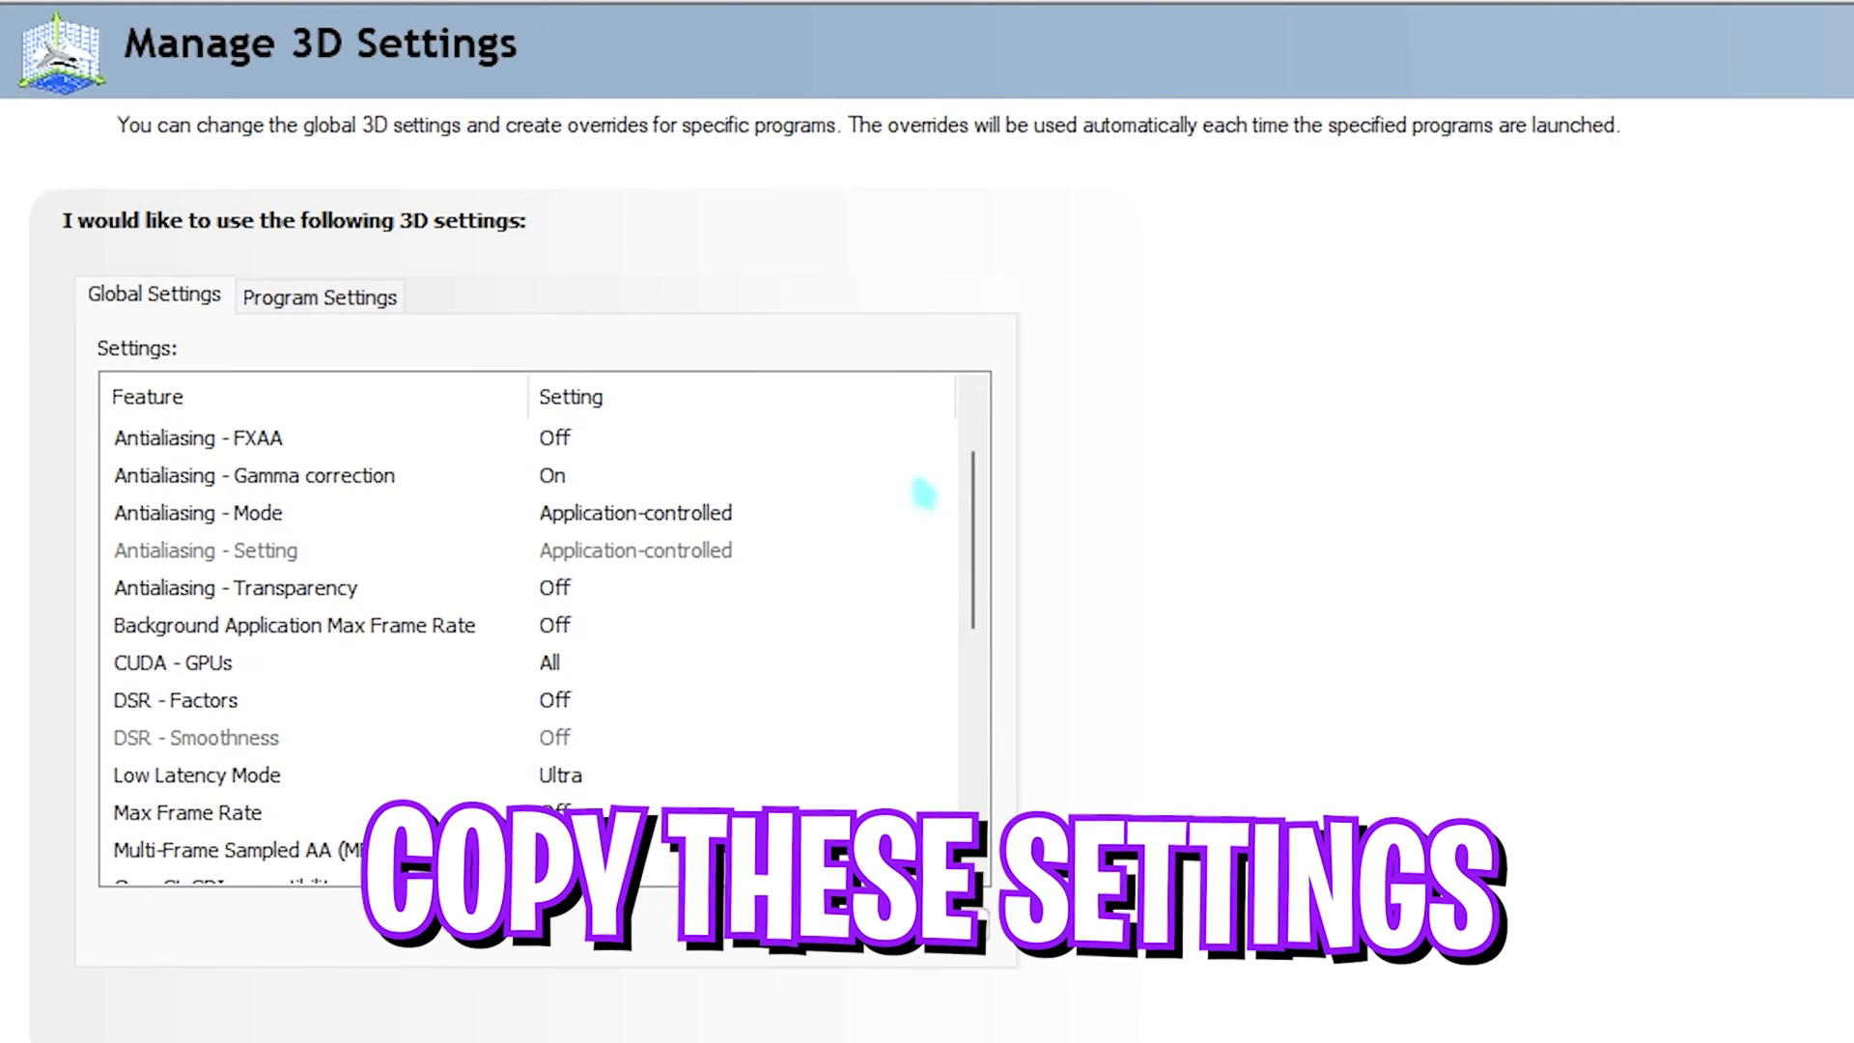
pyautogui.scroll(-1, 924, 494)
pyautogui.scroll(-1, 925, 495)
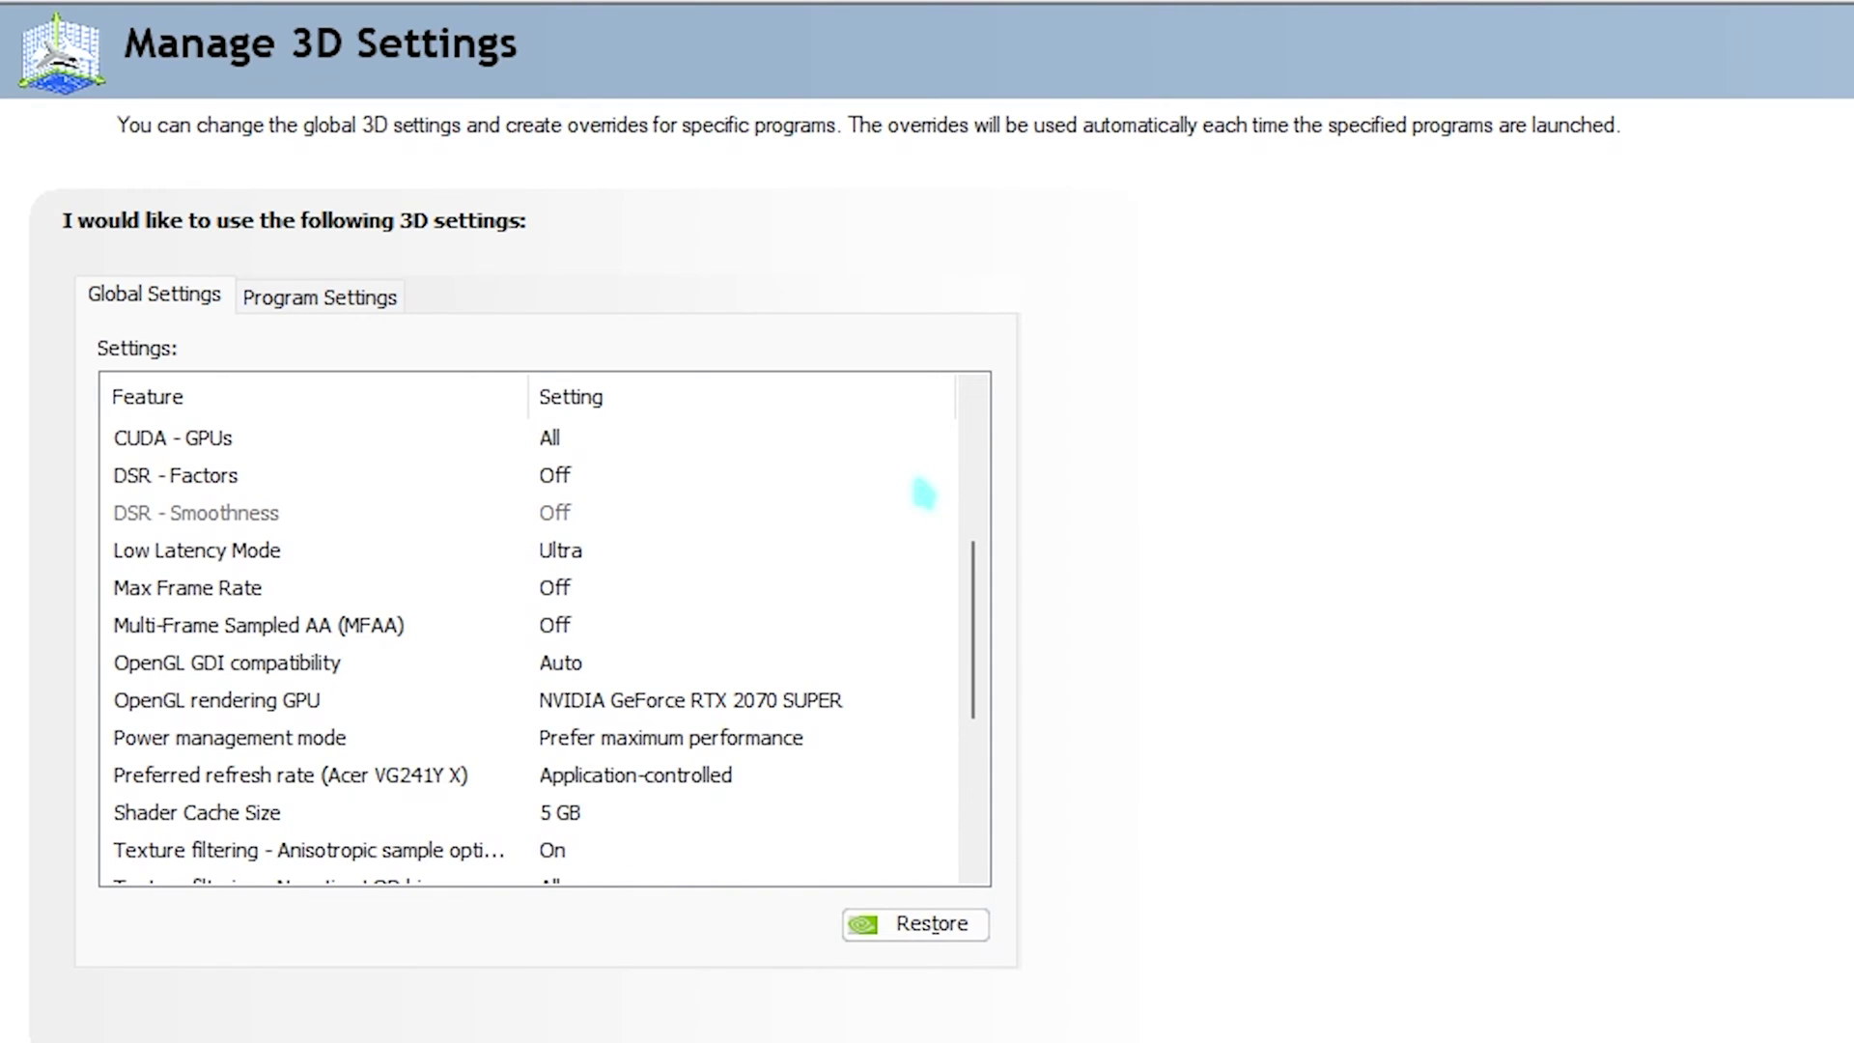
pyautogui.scroll(-1, 924, 495)
pyautogui.scroll(-2, 924, 495)
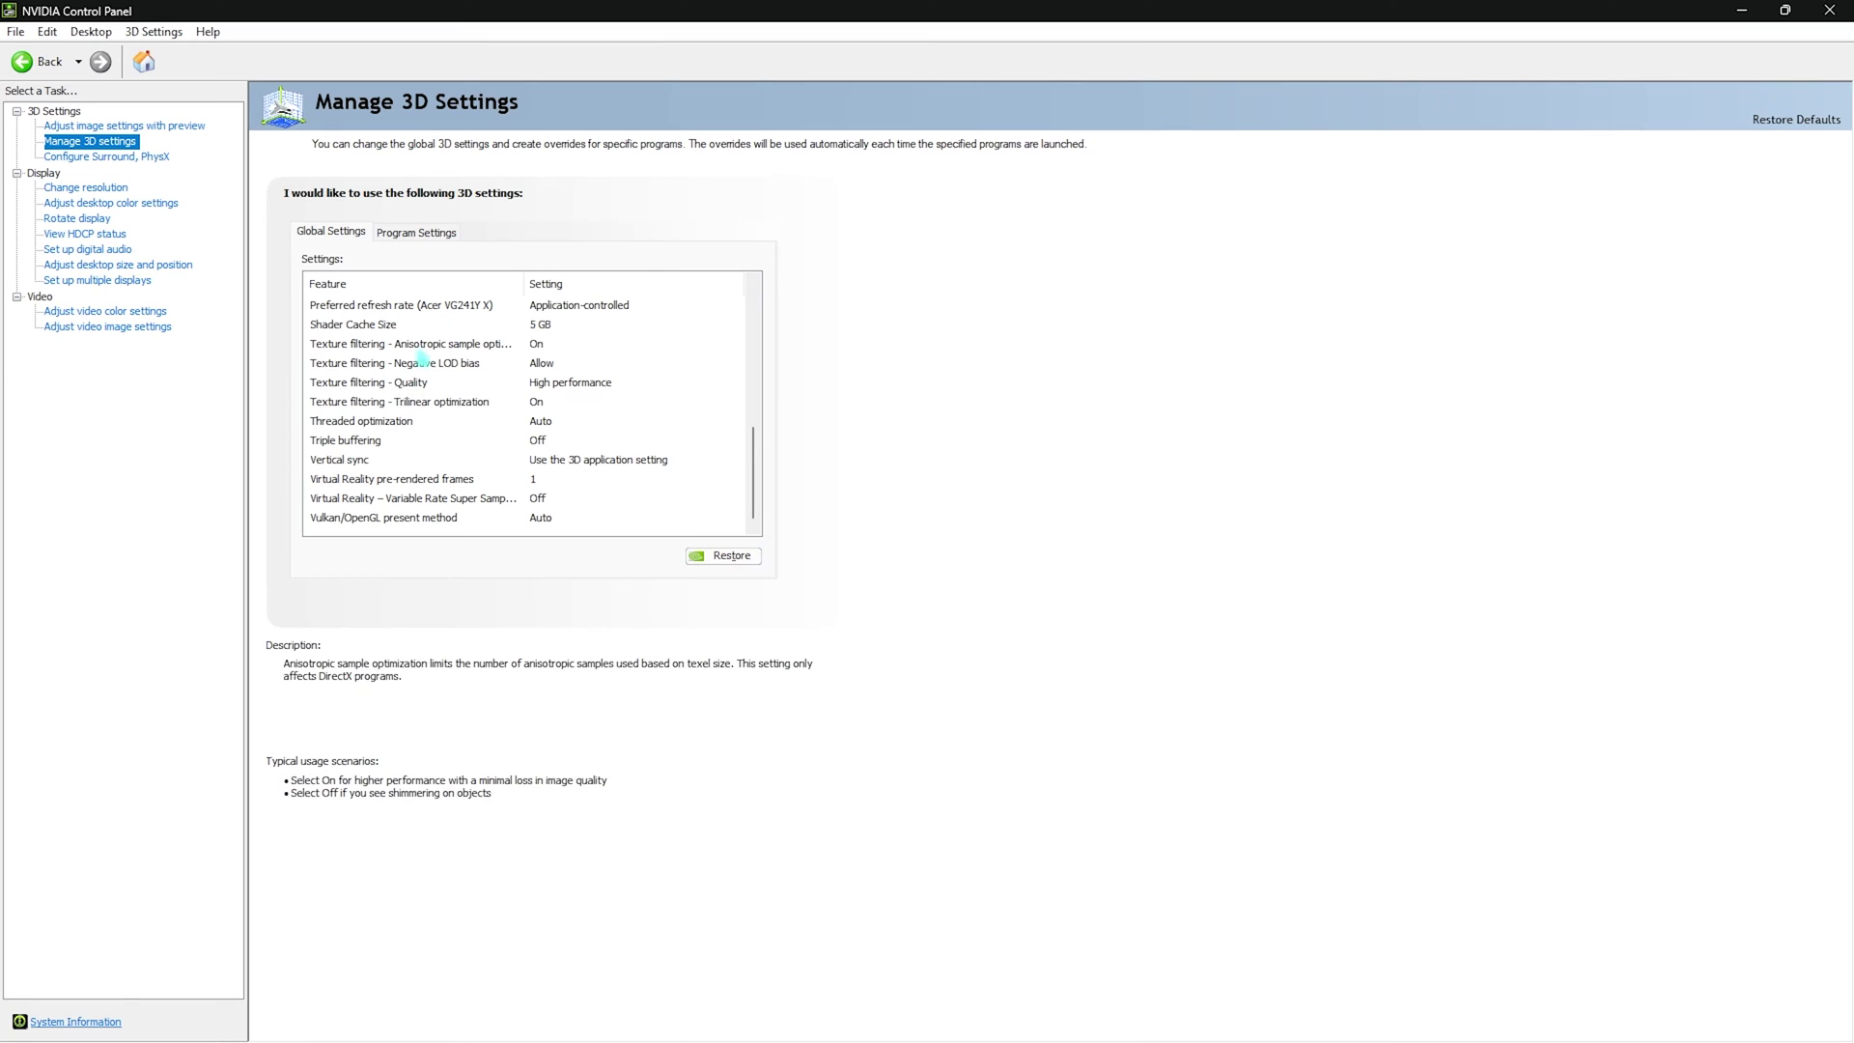
pyautogui.click(82, 160)
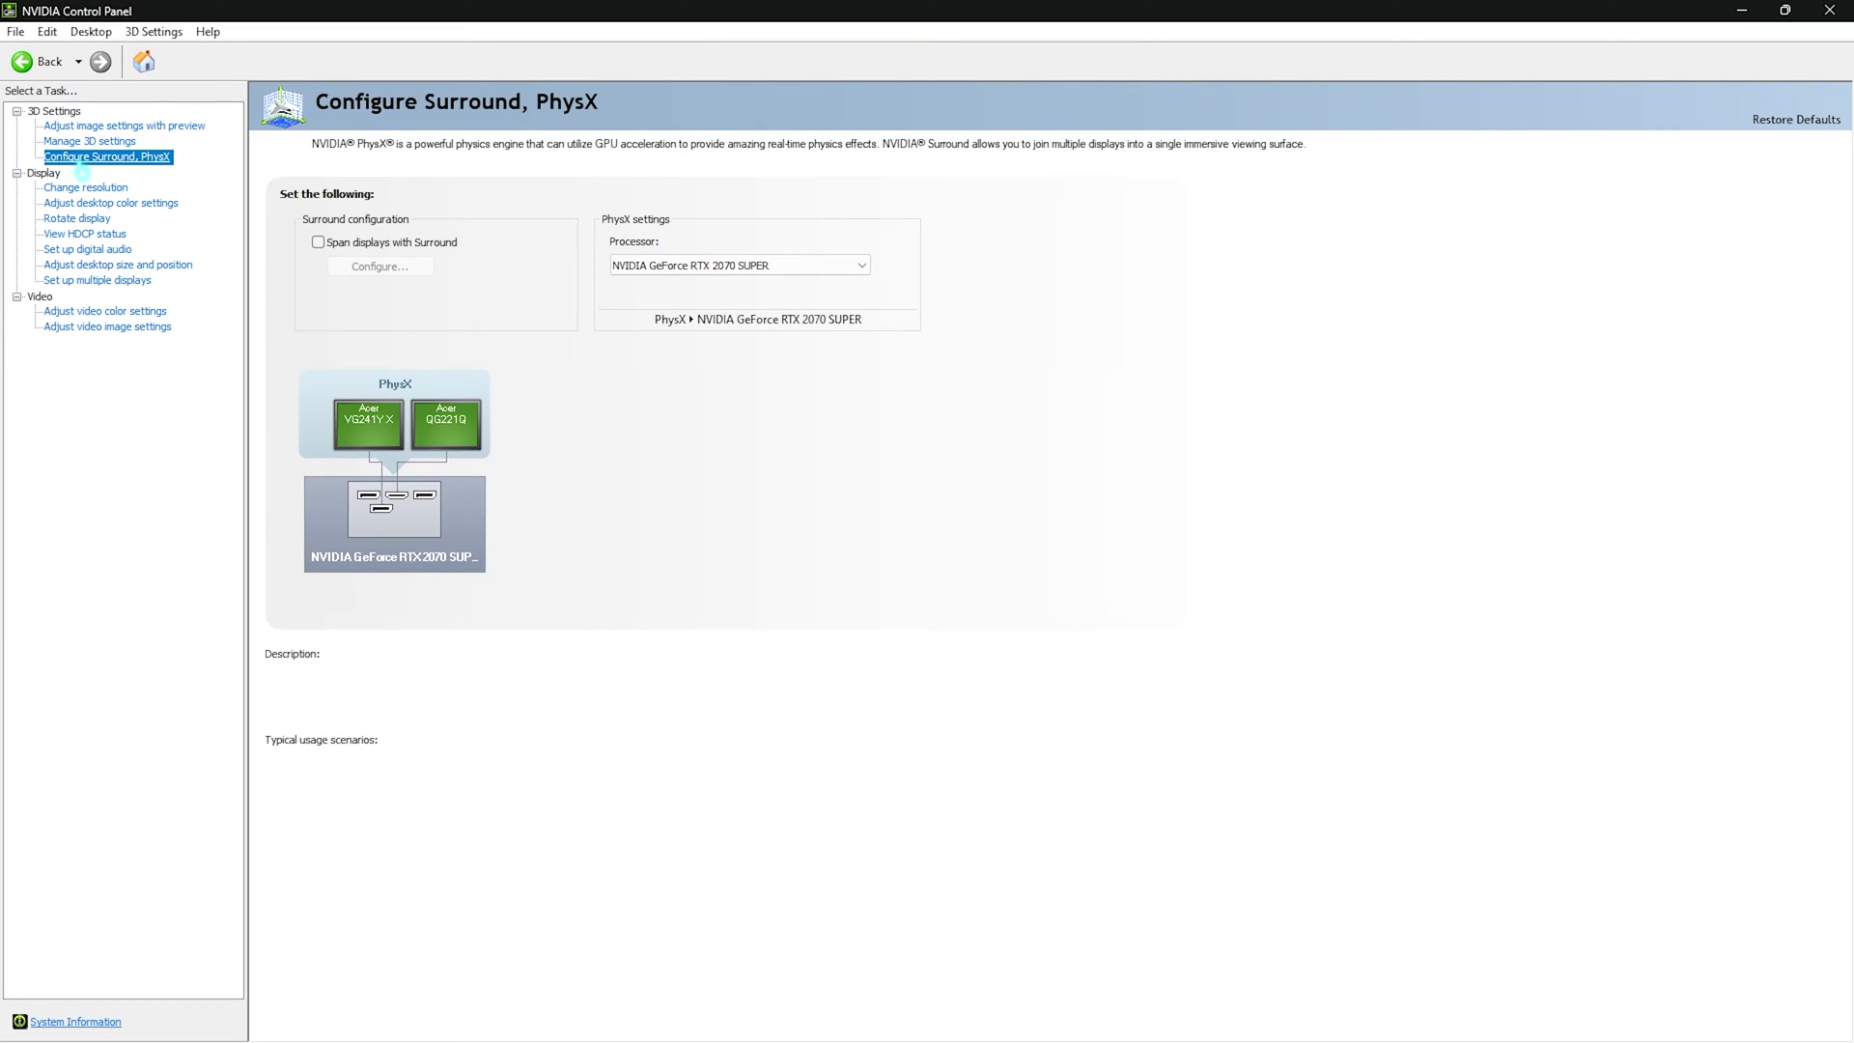
pyautogui.click(676, 265)
pyautogui.click(660, 304)
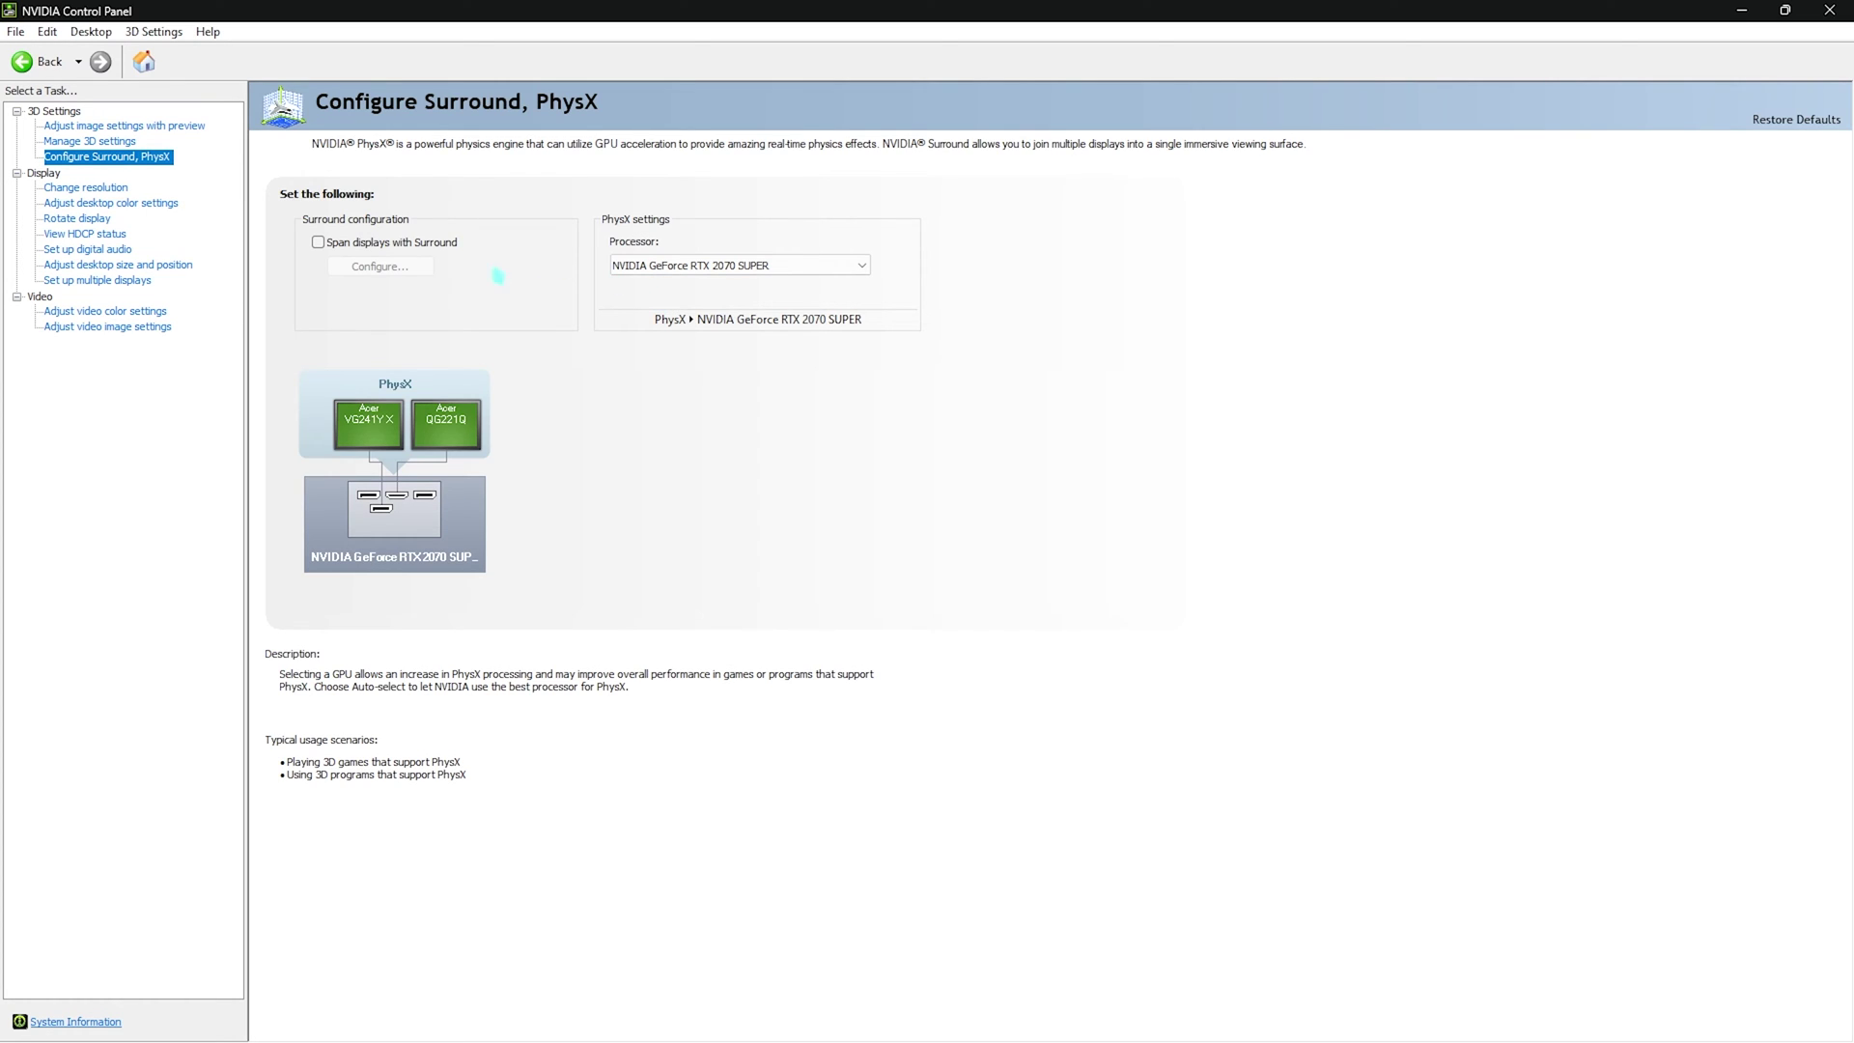
# Step: Keep the video color dynamic range at Full (0-255)
pyautogui.click(106, 311)
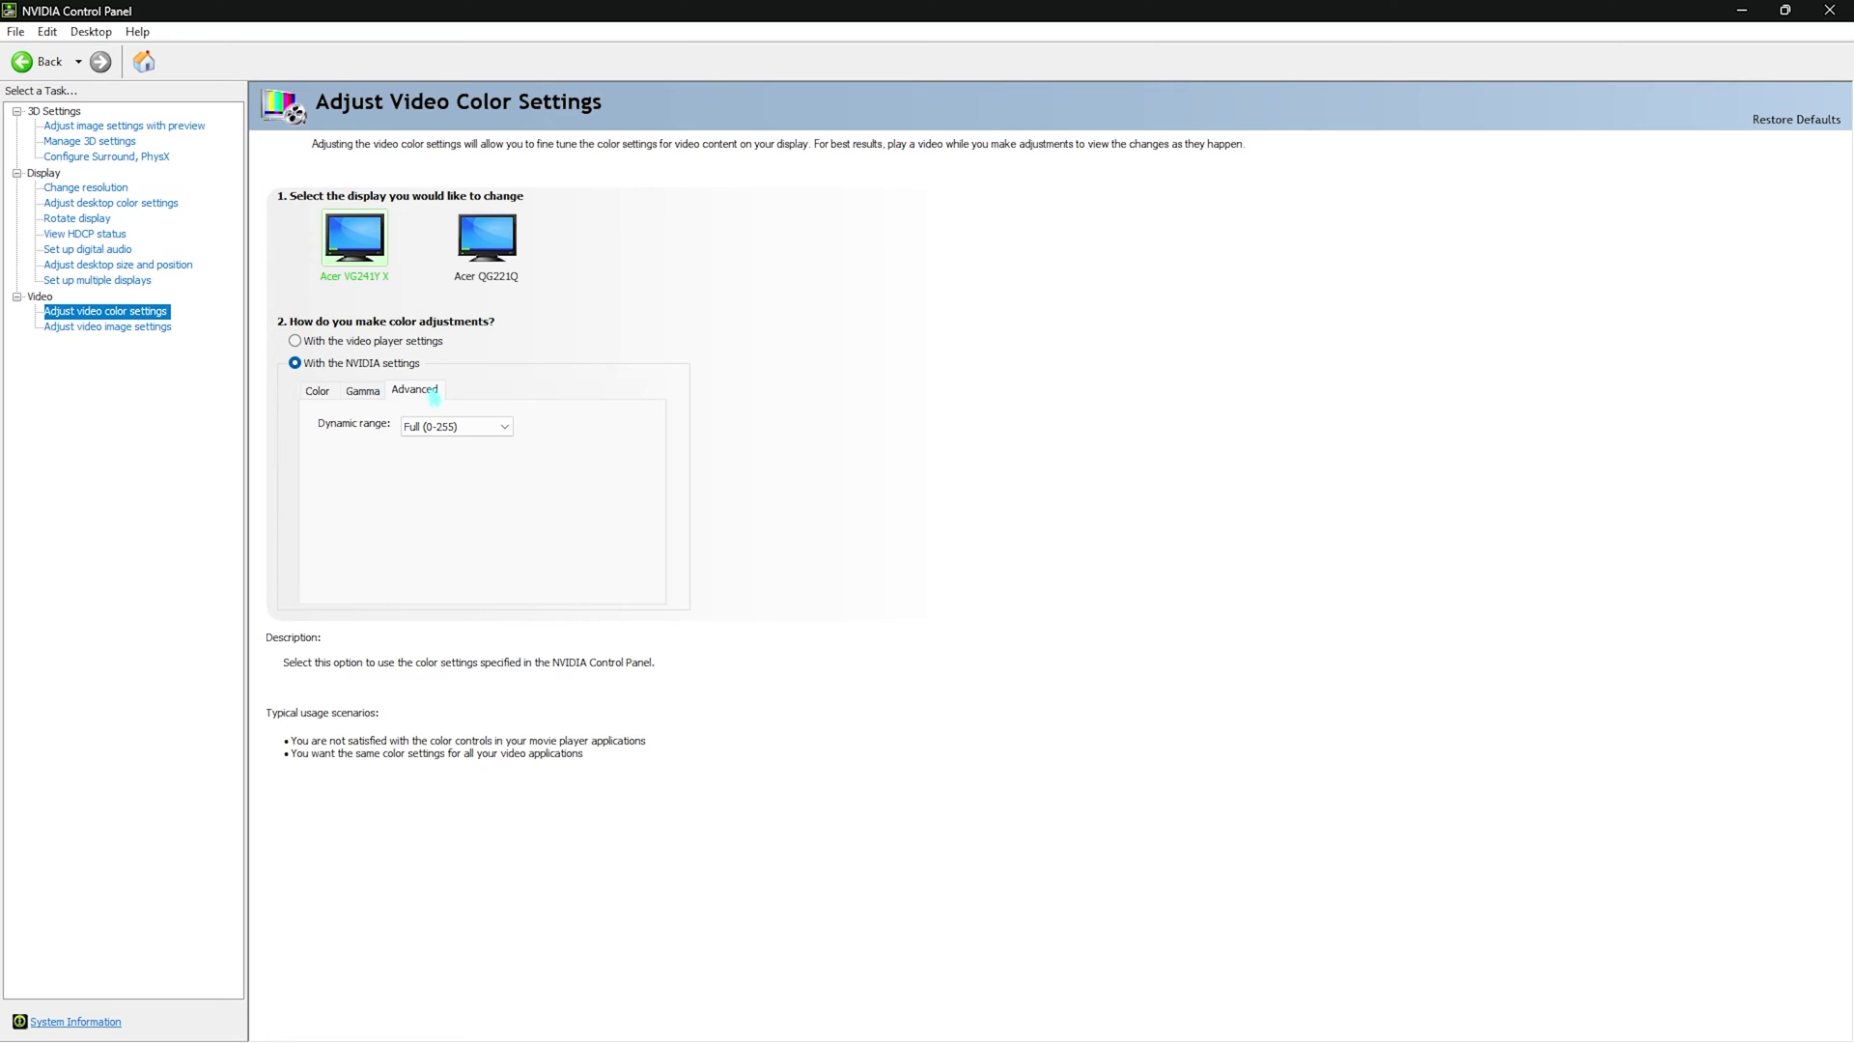
pyautogui.click(454, 426)
pyautogui.click(436, 453)
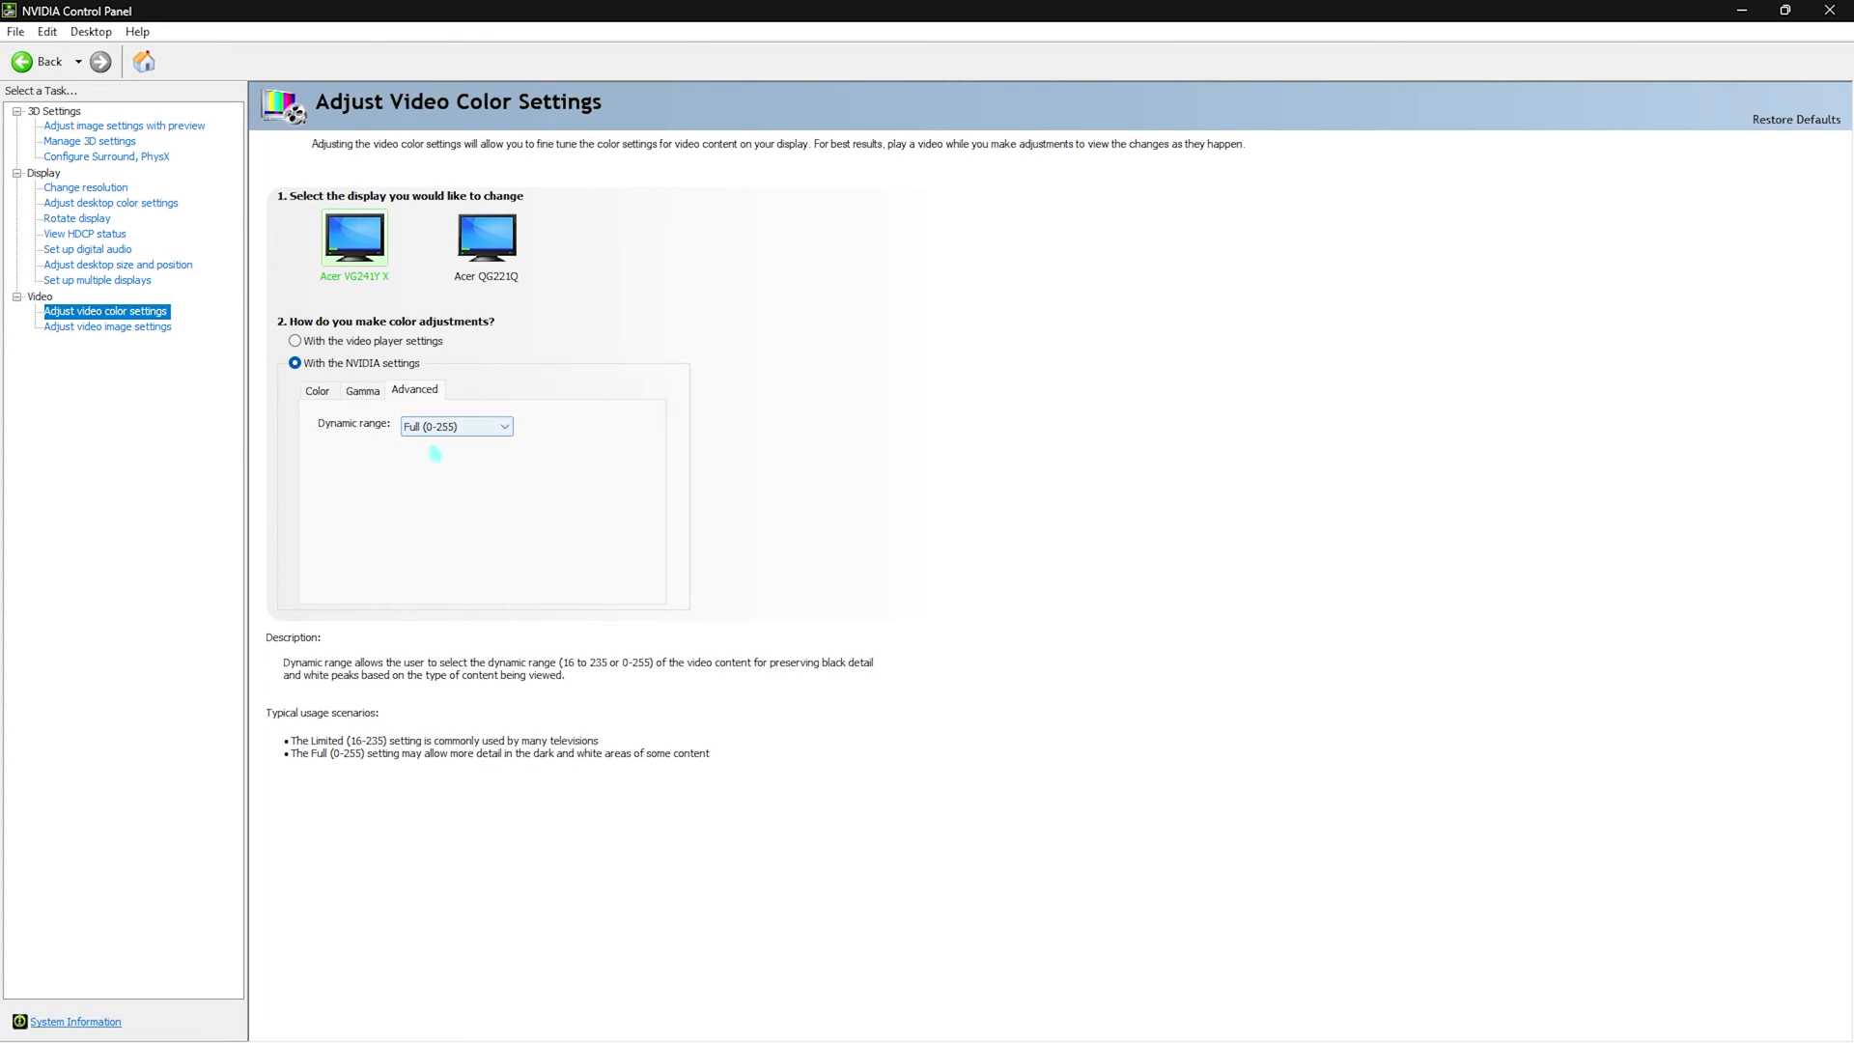
pyautogui.click(439, 428)
pyautogui.click(436, 444)
pyautogui.click(439, 428)
pyautogui.click(436, 445)
# Step: Keep the Acer VG241Y X at 1920 x 1080 and set its refresh rate to 240Hz
pyautogui.click(111, 265)
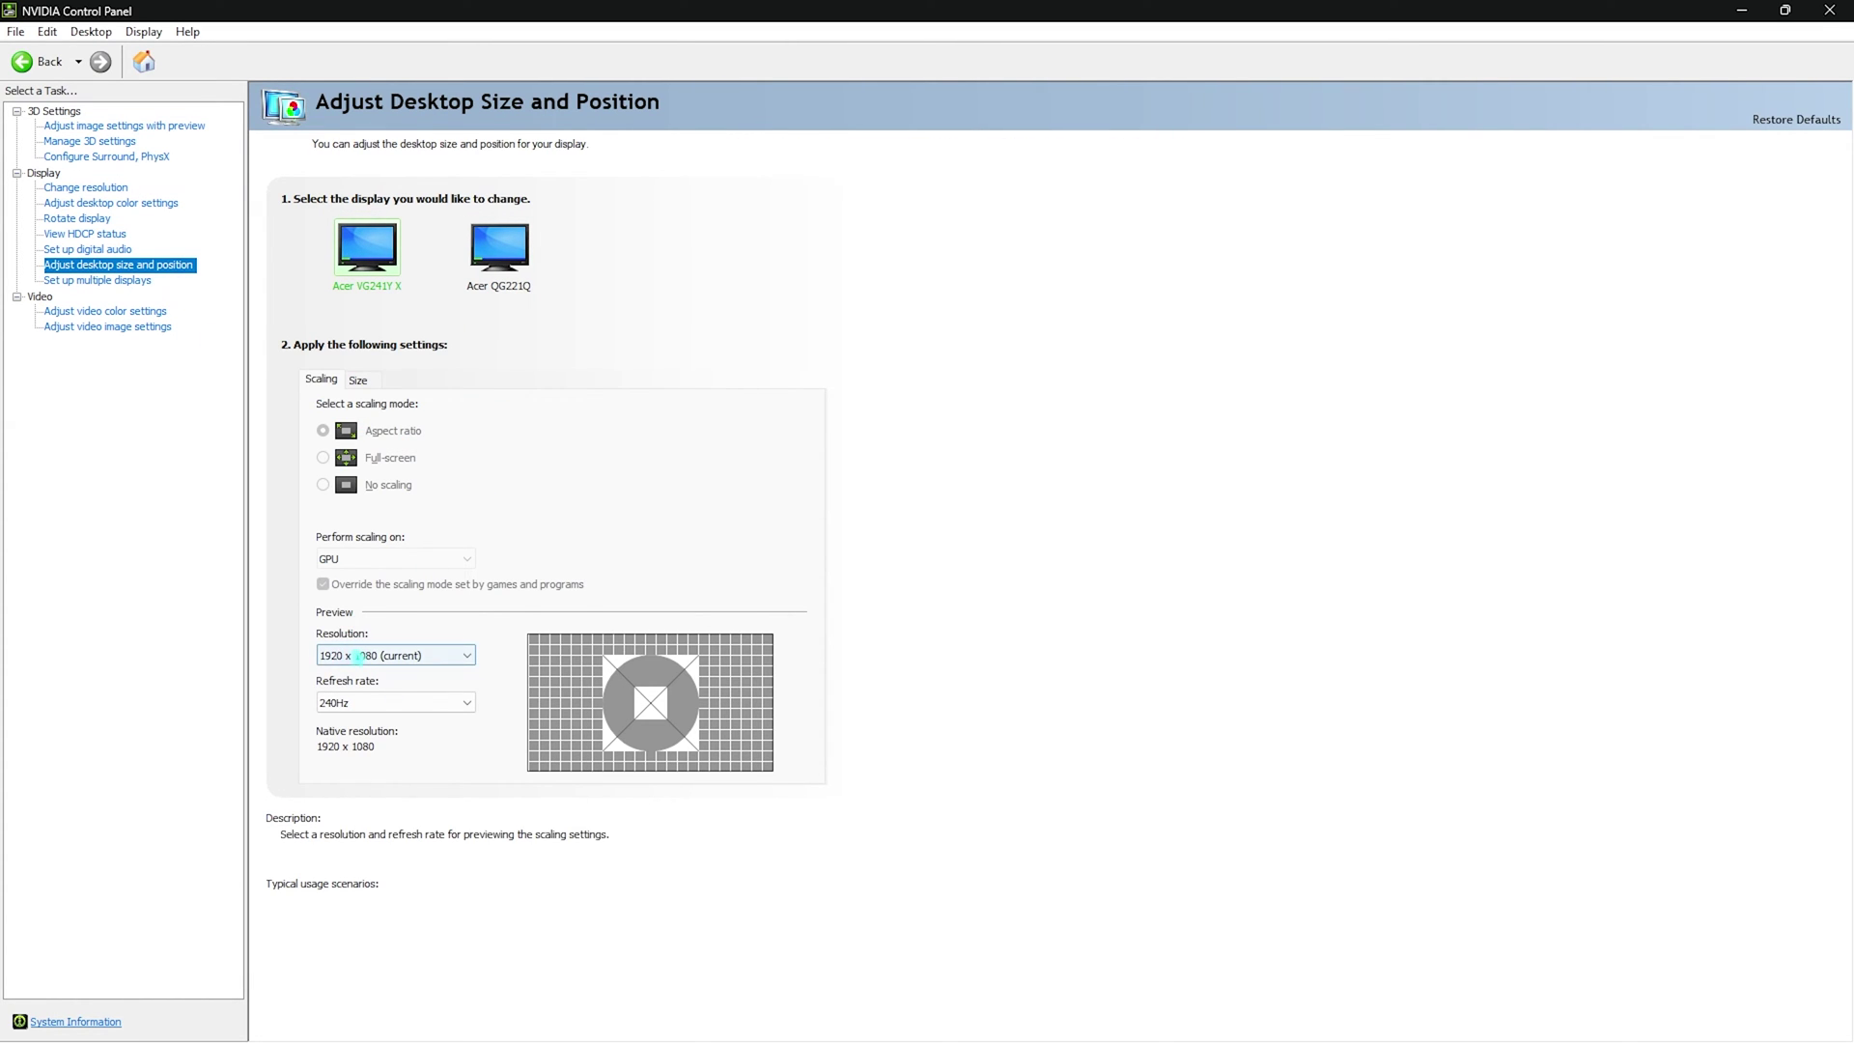
pyautogui.click(337, 657)
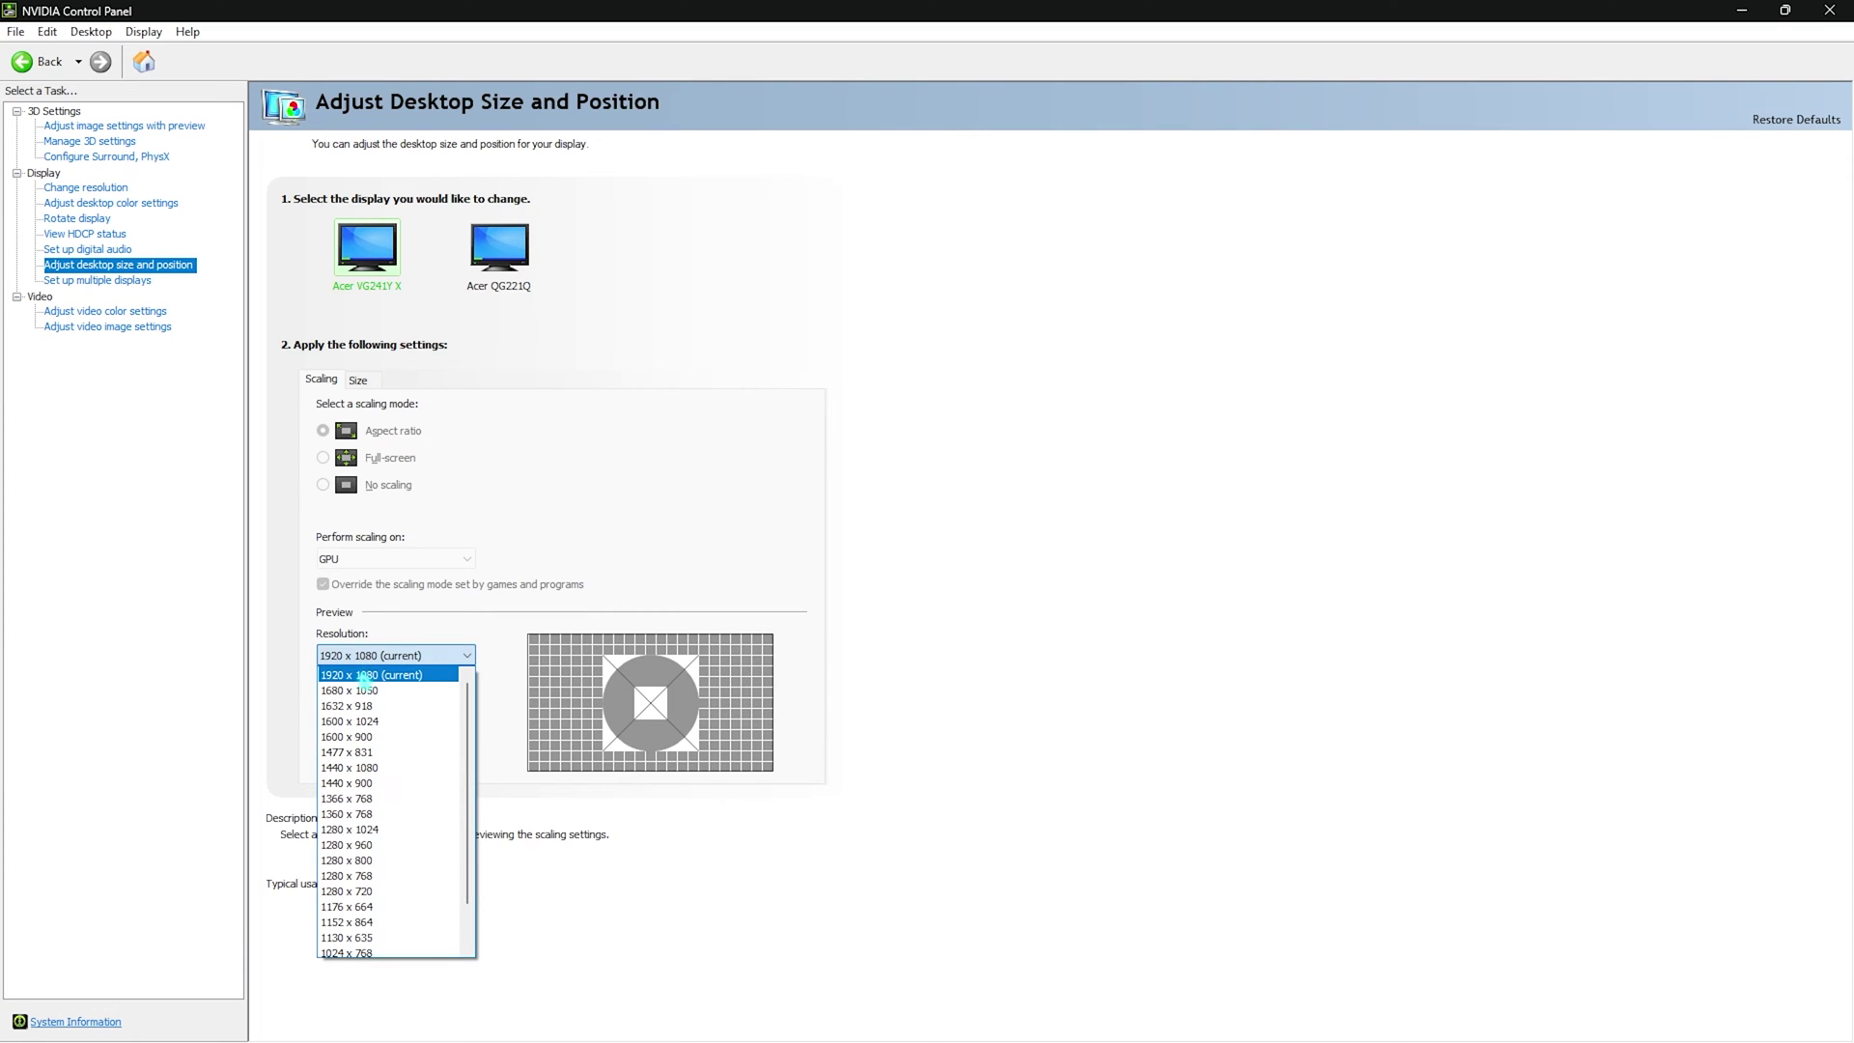
pyautogui.click(372, 669)
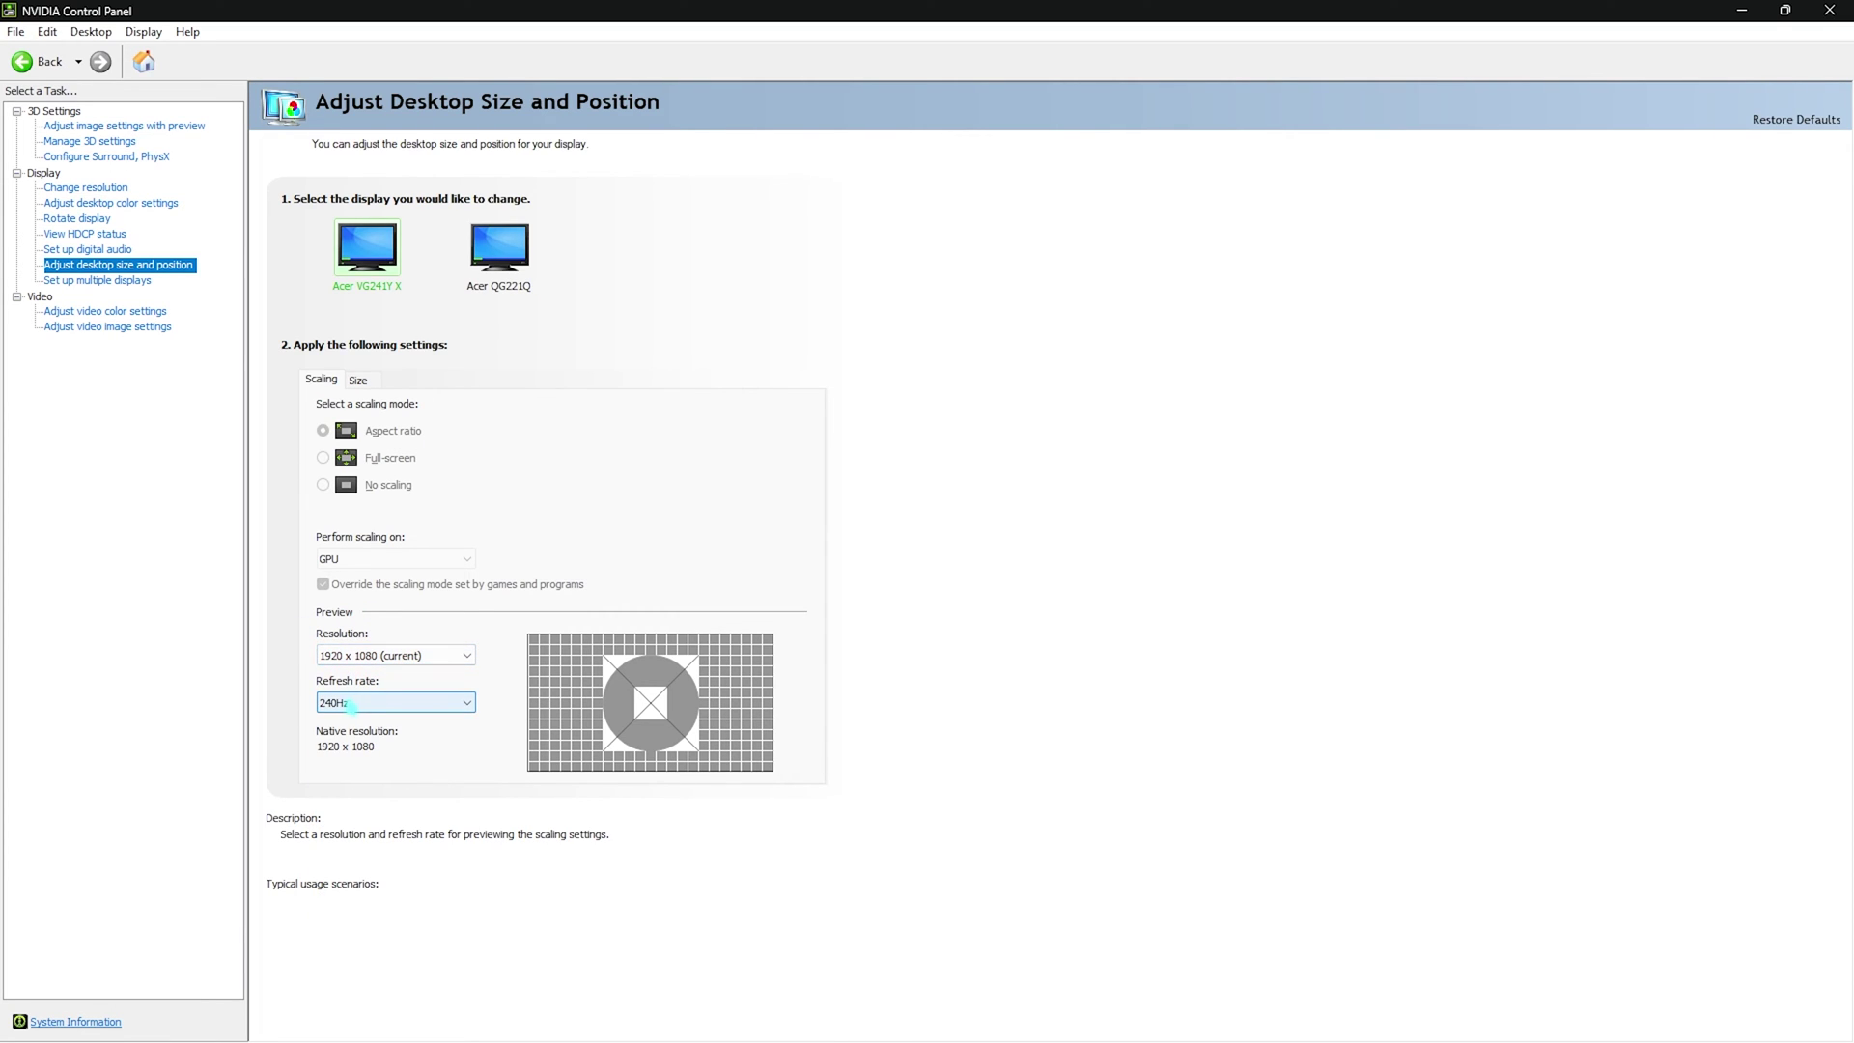
pyautogui.click(353, 703)
pyautogui.click(344, 723)
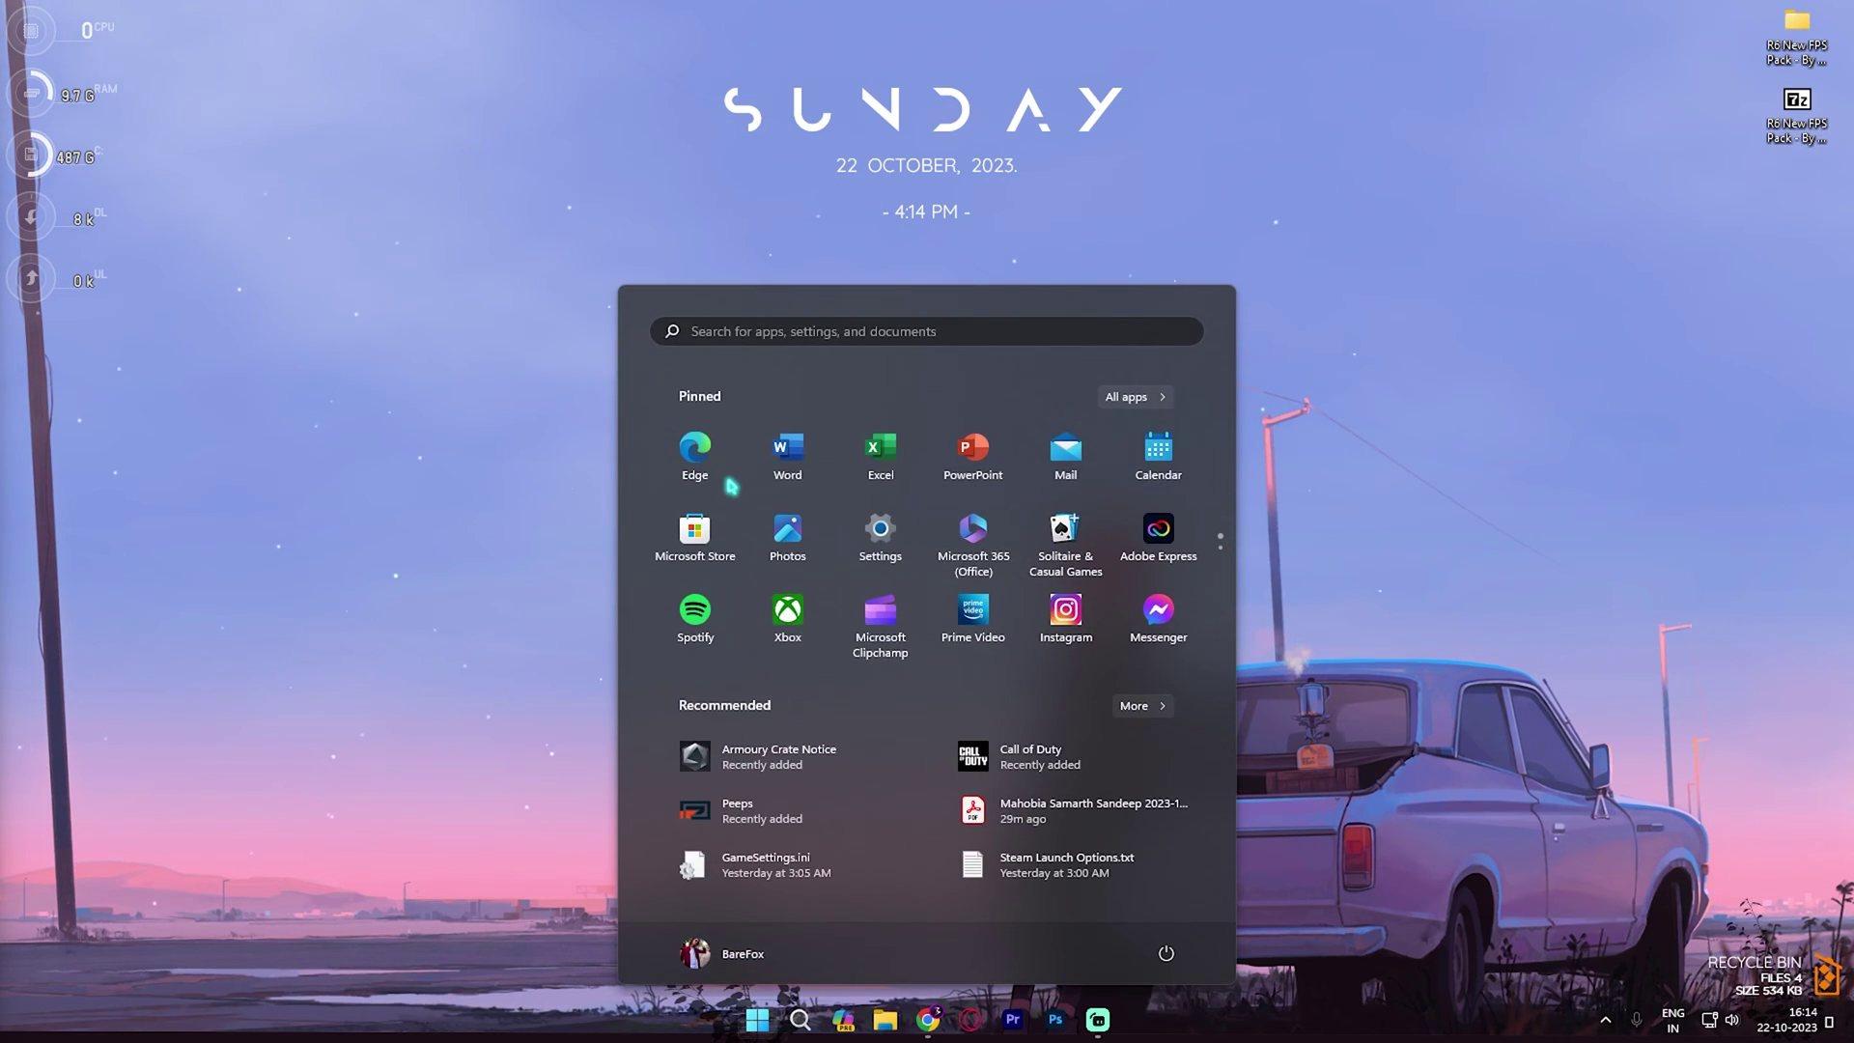
# Step: Open Defragment and Optimize Drives via a 'defr' search and optimize the C: drive
pyautogui.write('defr')
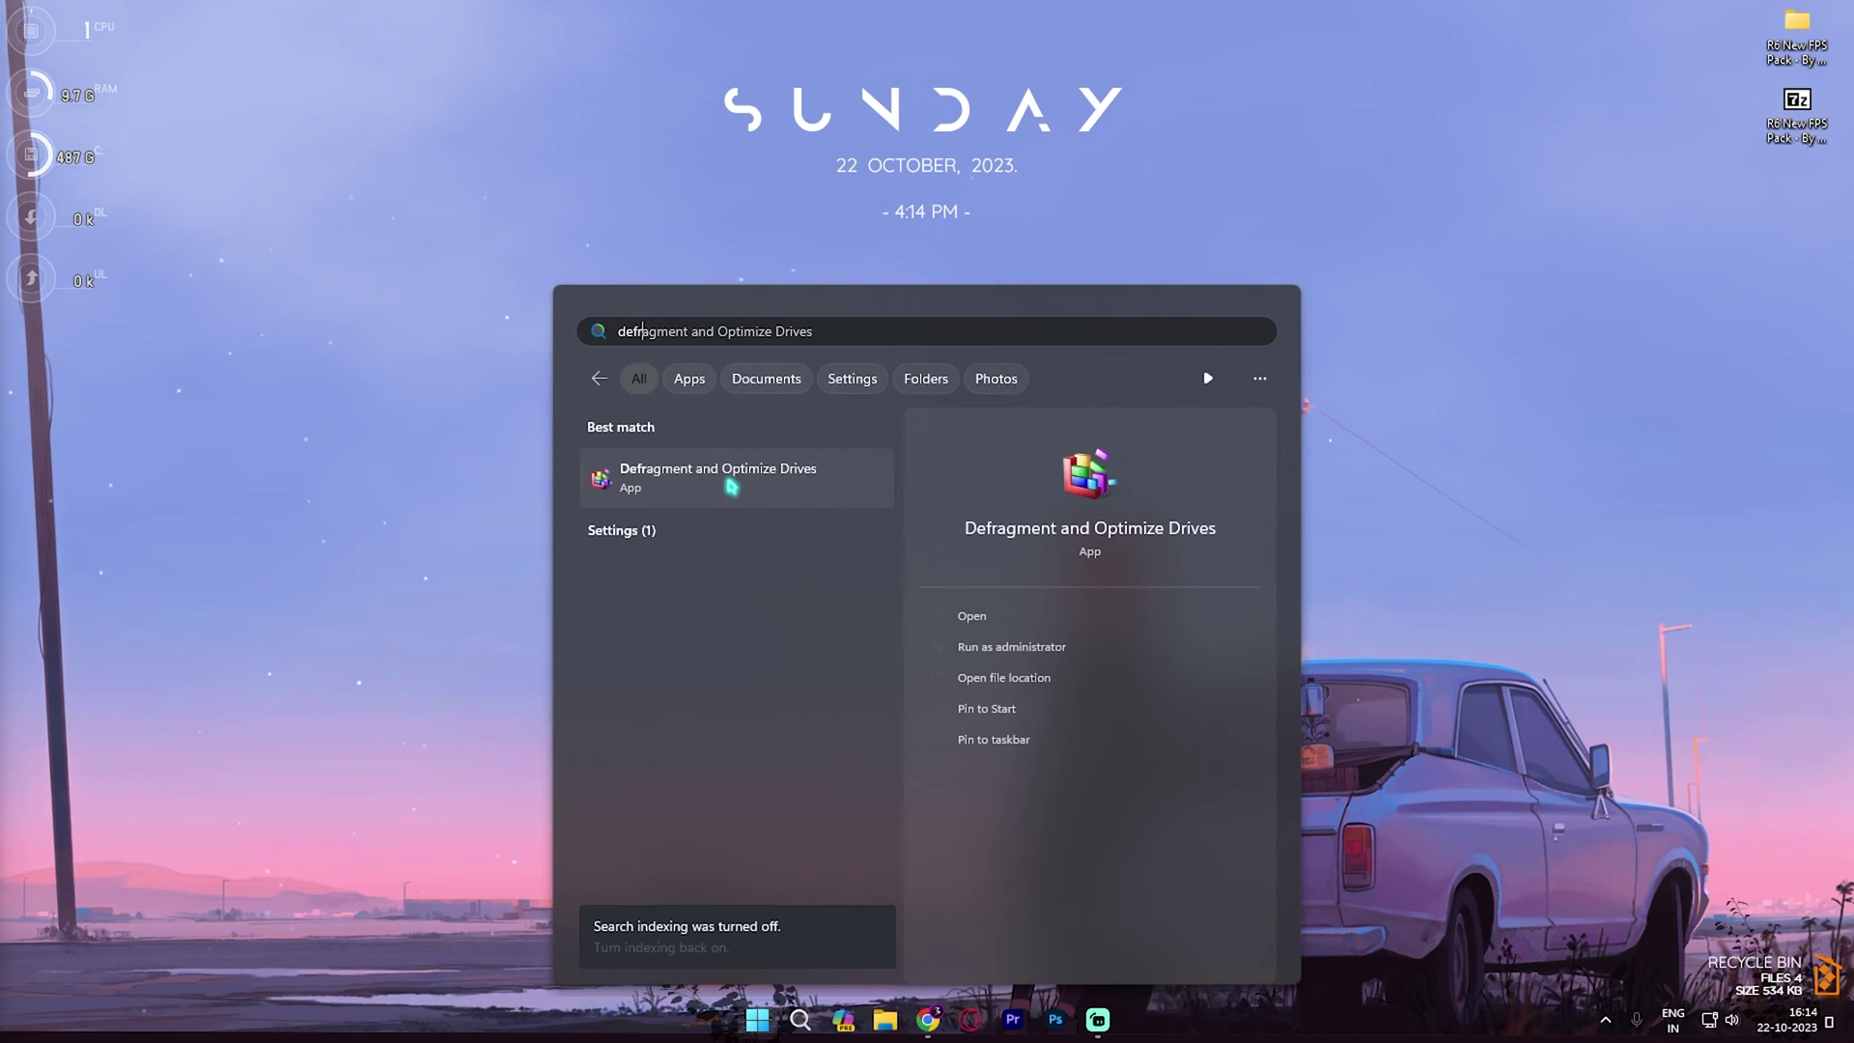
pyautogui.click(731, 486)
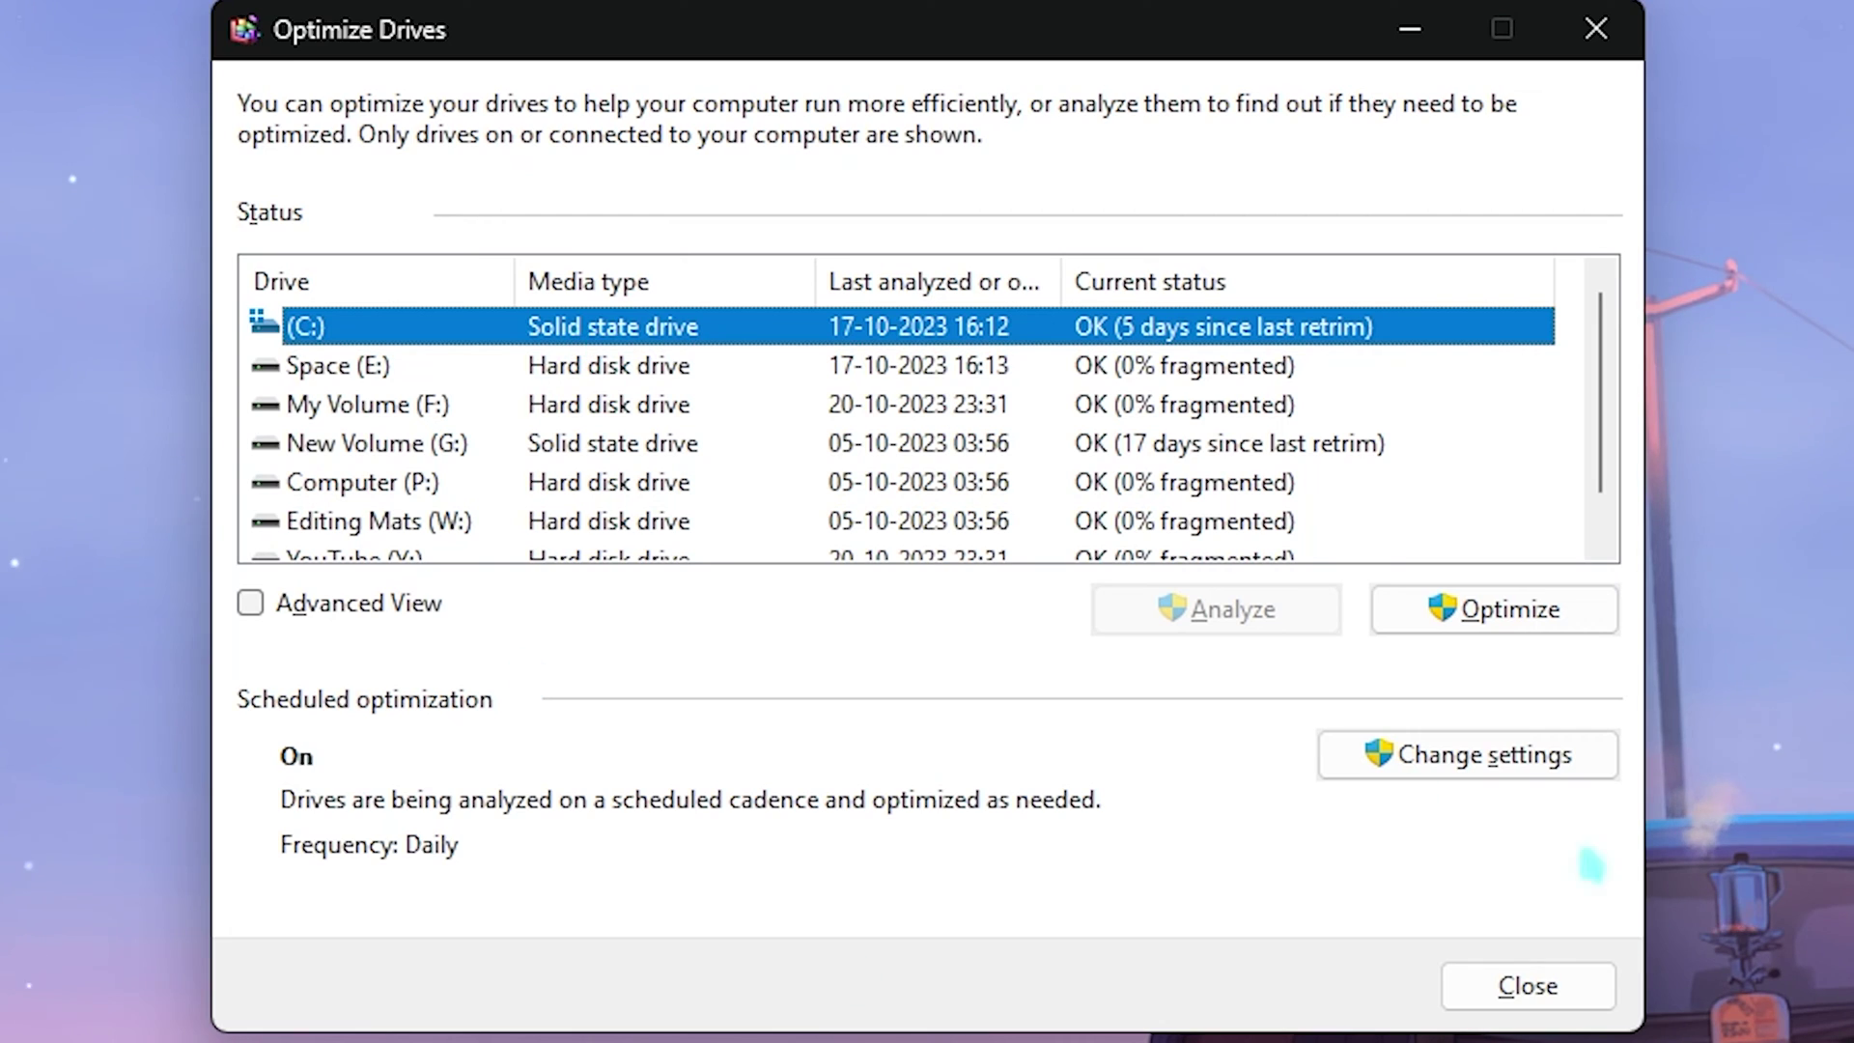
pyautogui.click(1506, 628)
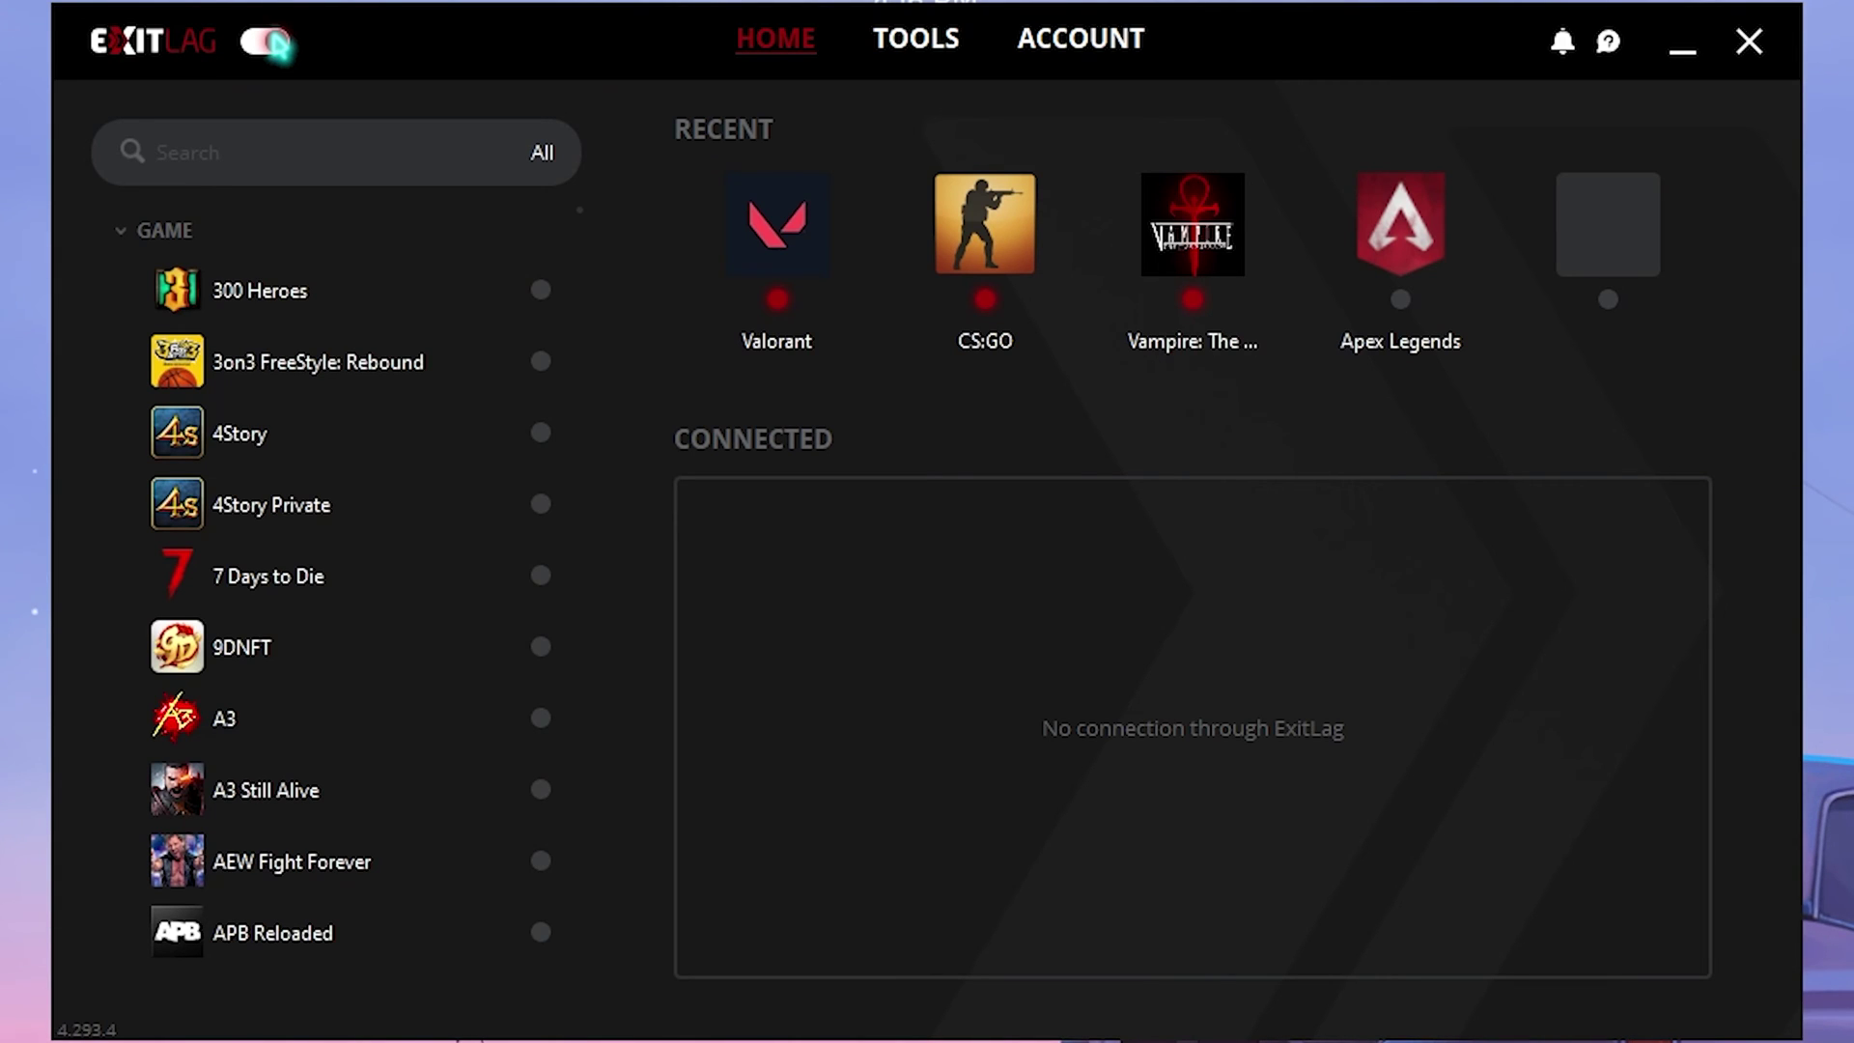
# Step: Turn ExitLag's boost on and select Rainbow Six Siege from a 'Rainbow' search
pyautogui.click(276, 41)
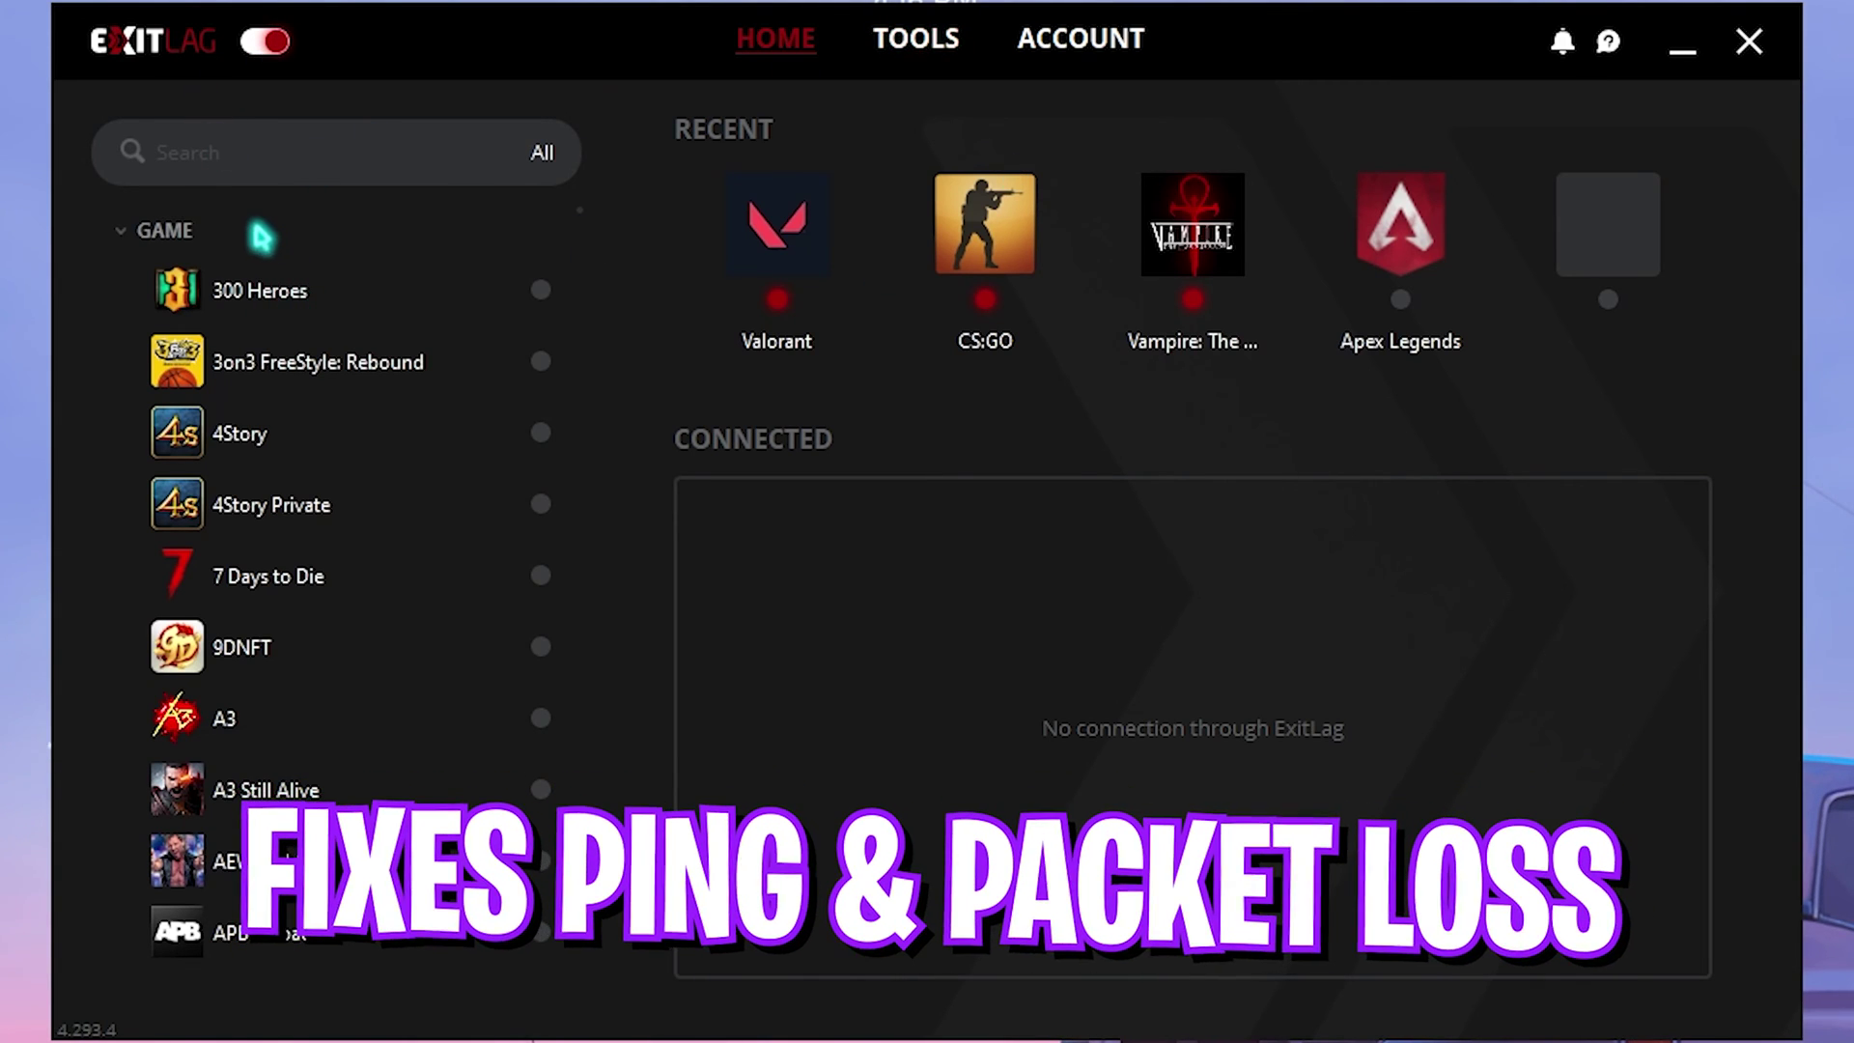
pyautogui.click(262, 155)
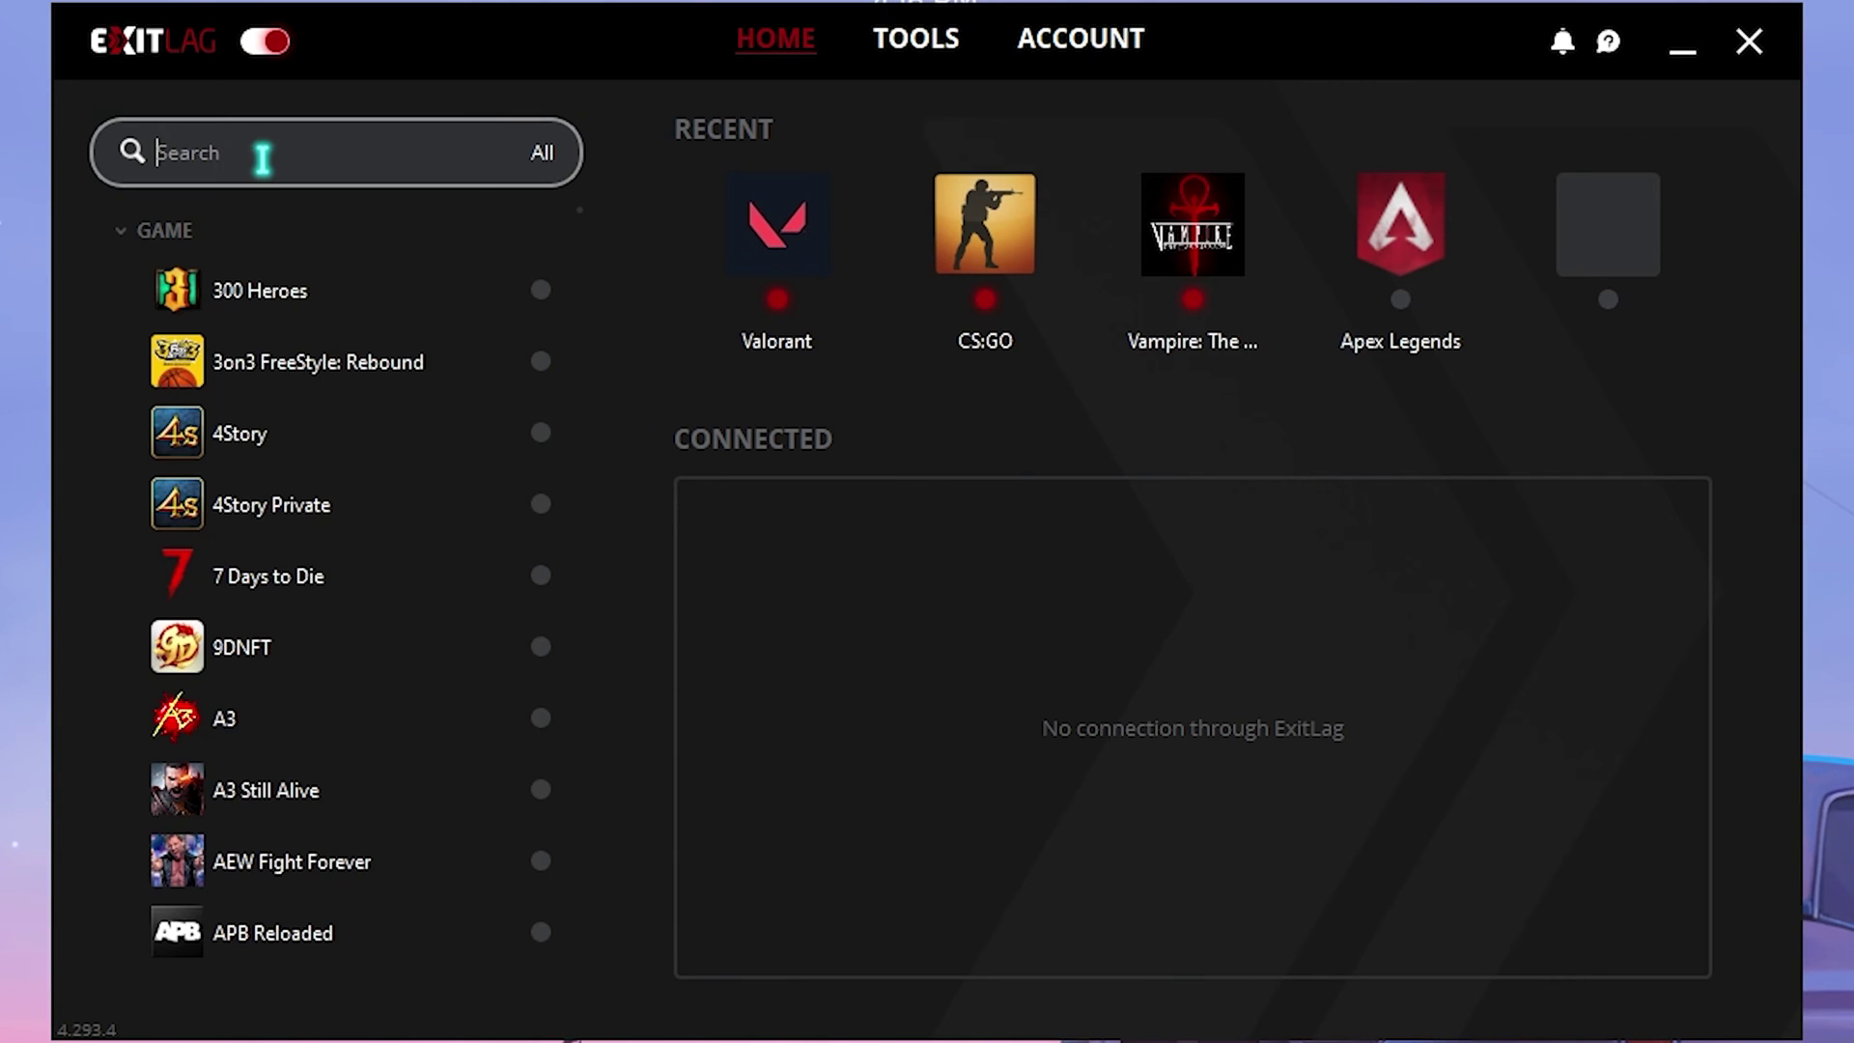
pyautogui.write('Rainbow')
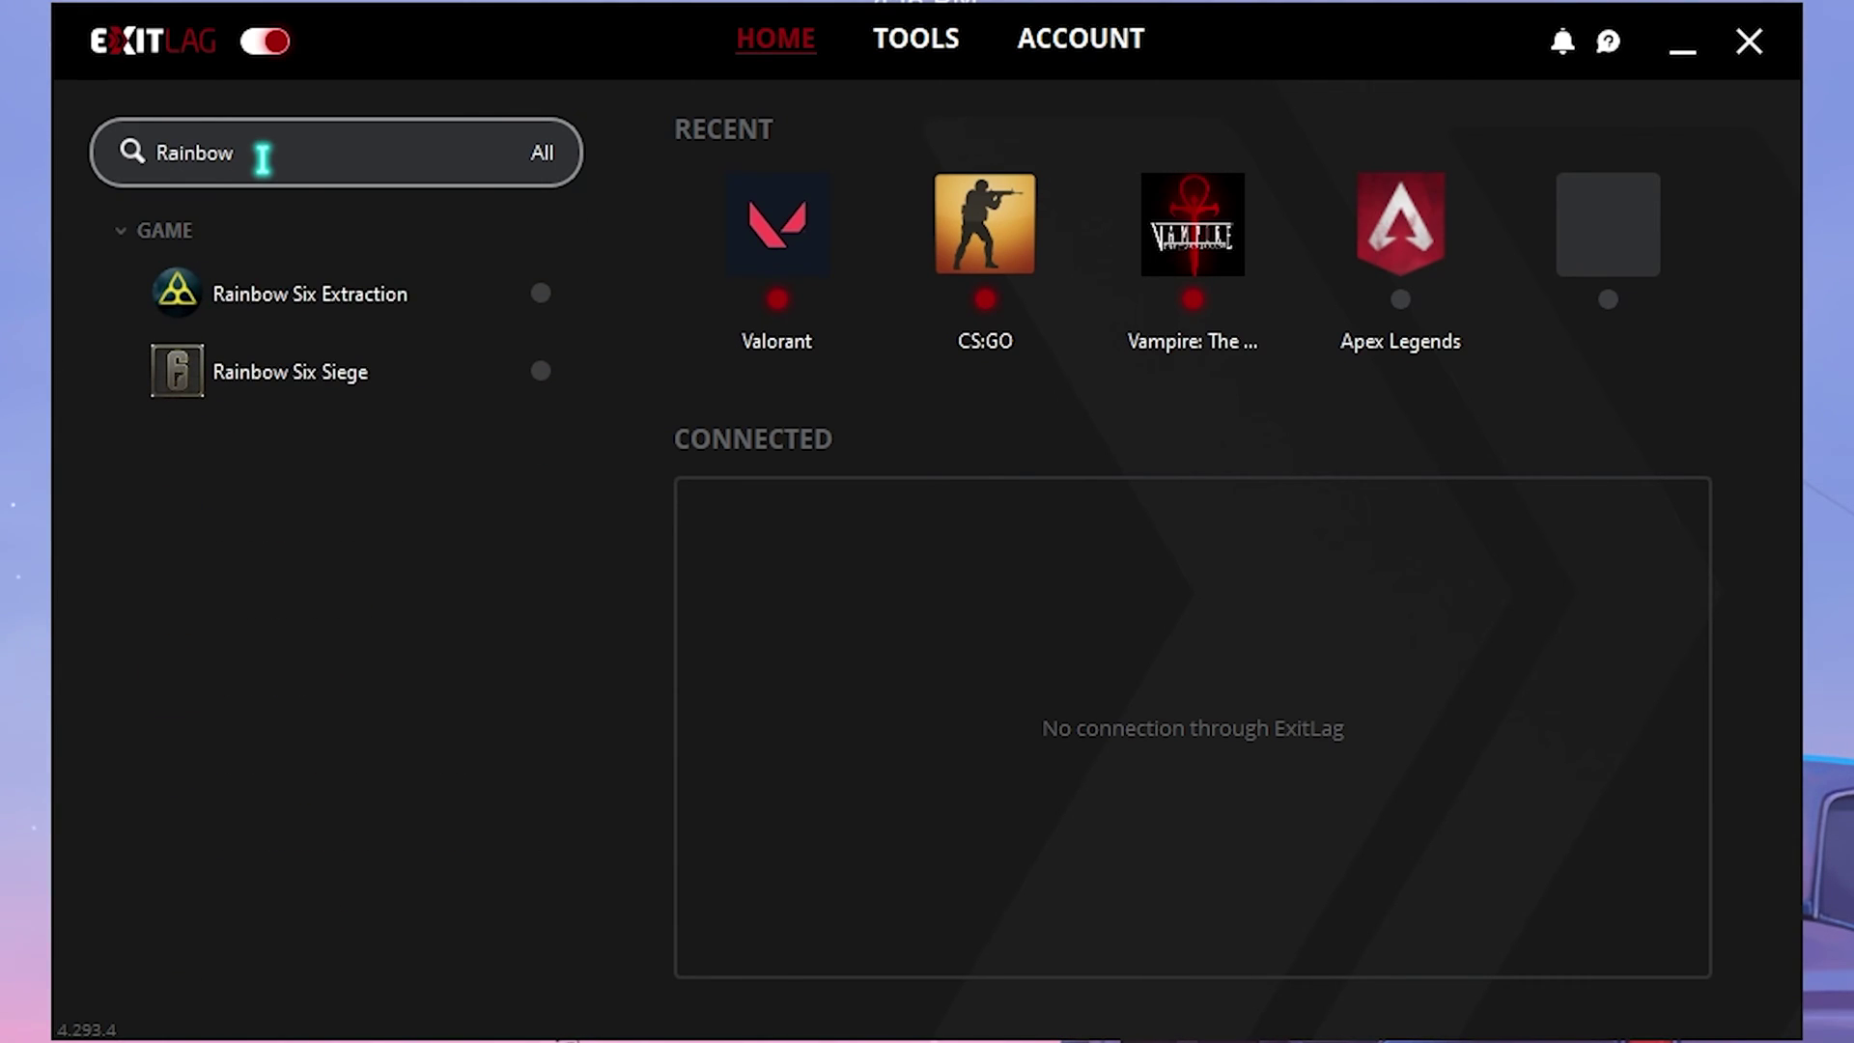
pyautogui.click(297, 383)
# Step: Set the game region to SG Singapore01 and apply the routes
pyautogui.click(800, 286)
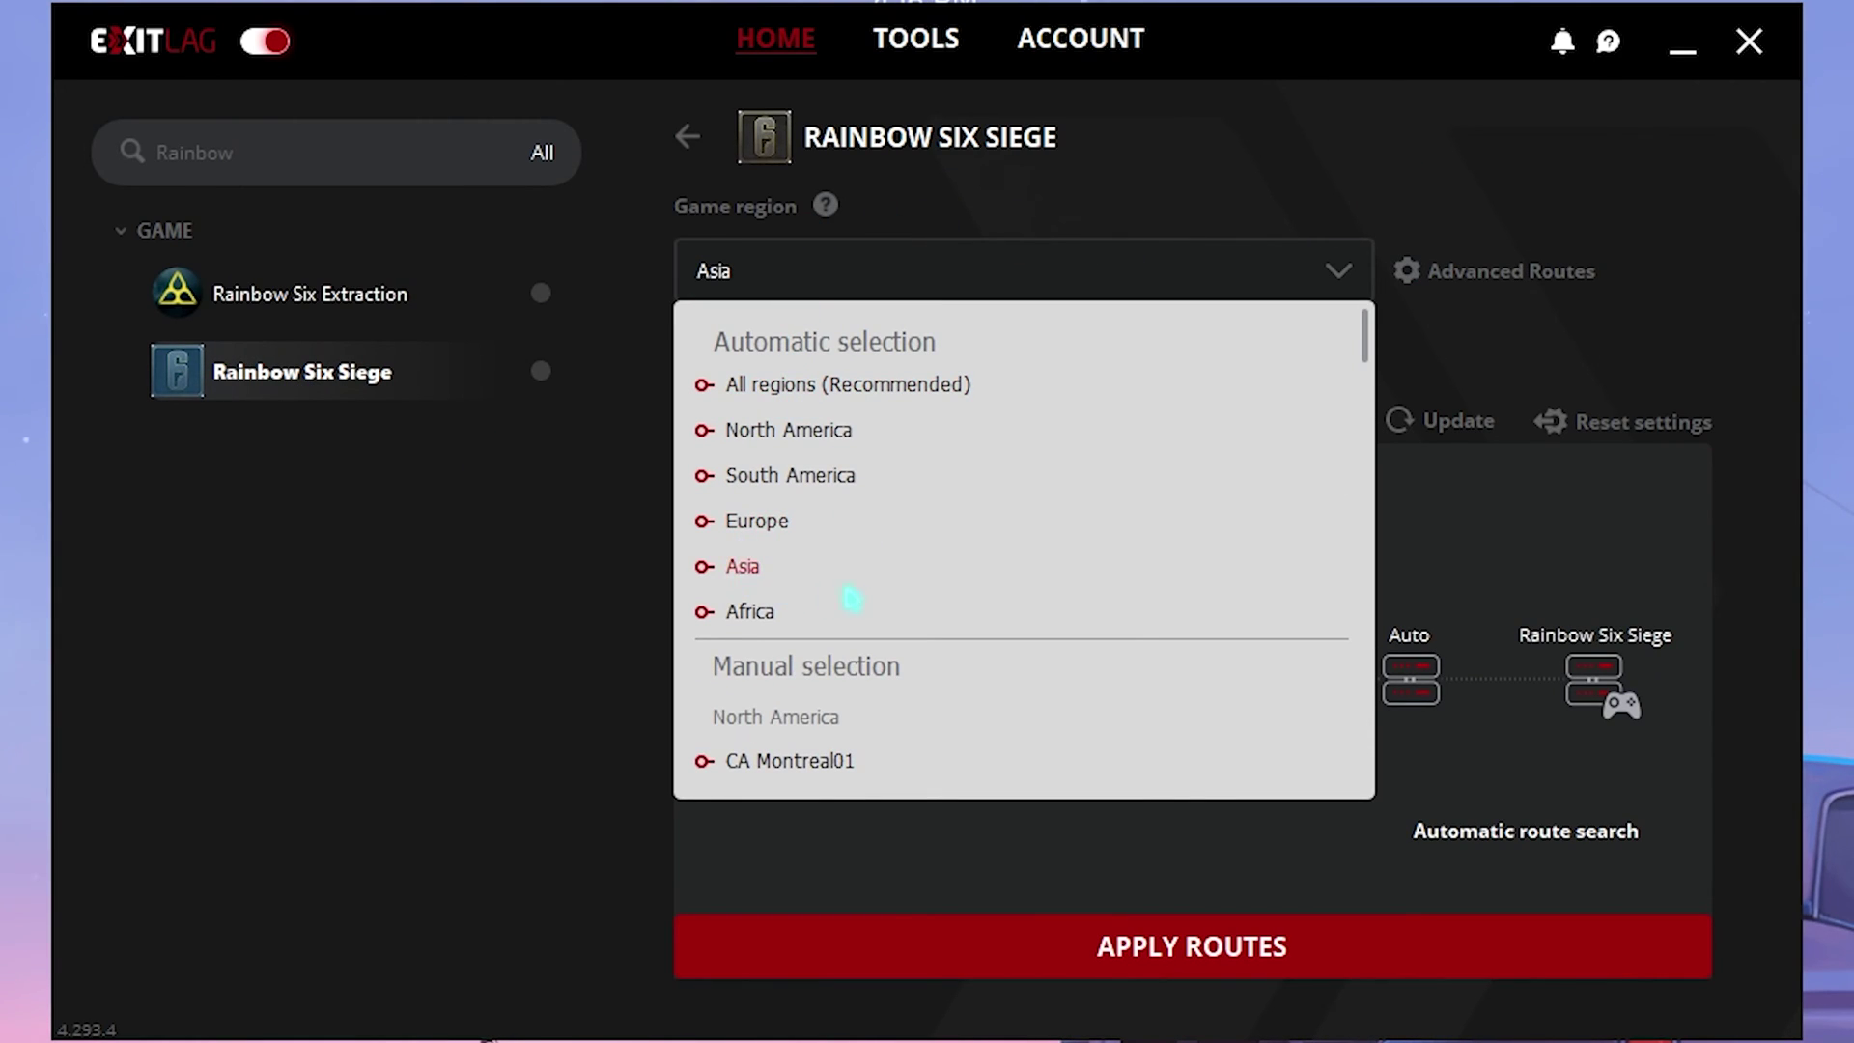
pyautogui.scroll(-20, 852, 599)
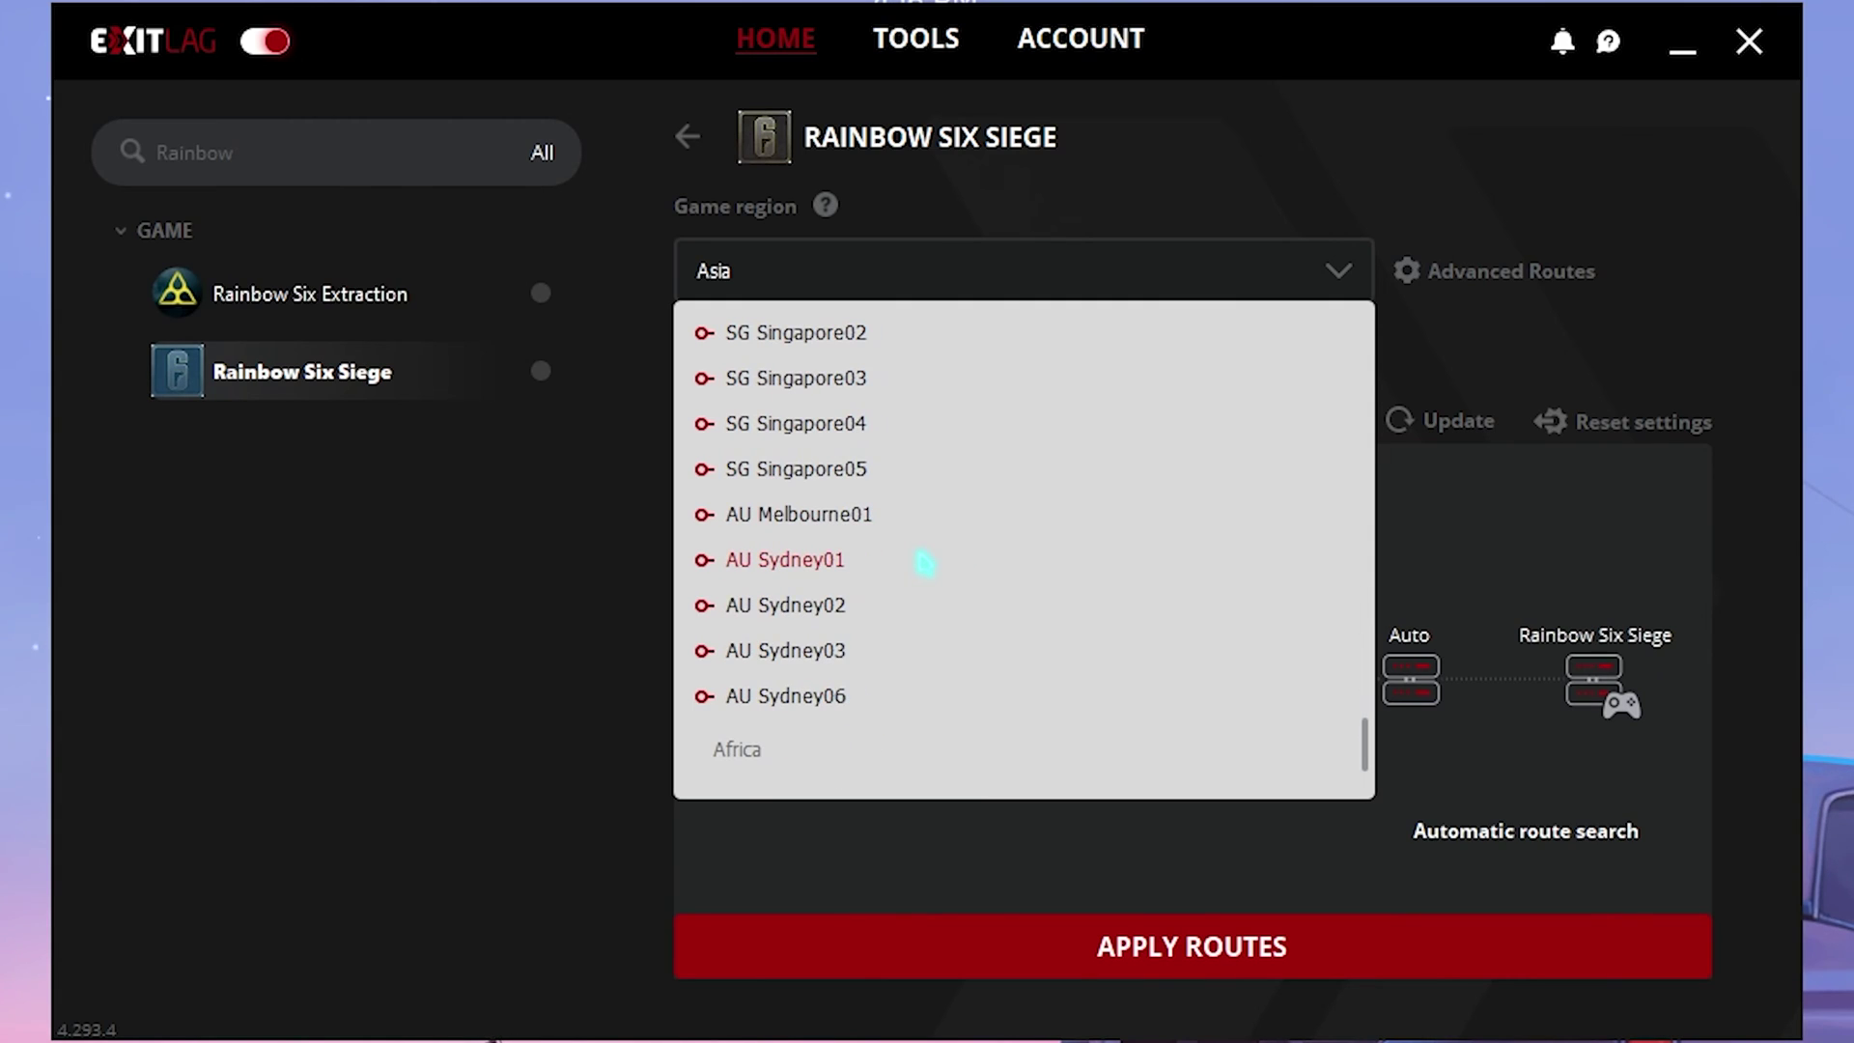
pyautogui.scroll(3, 925, 563)
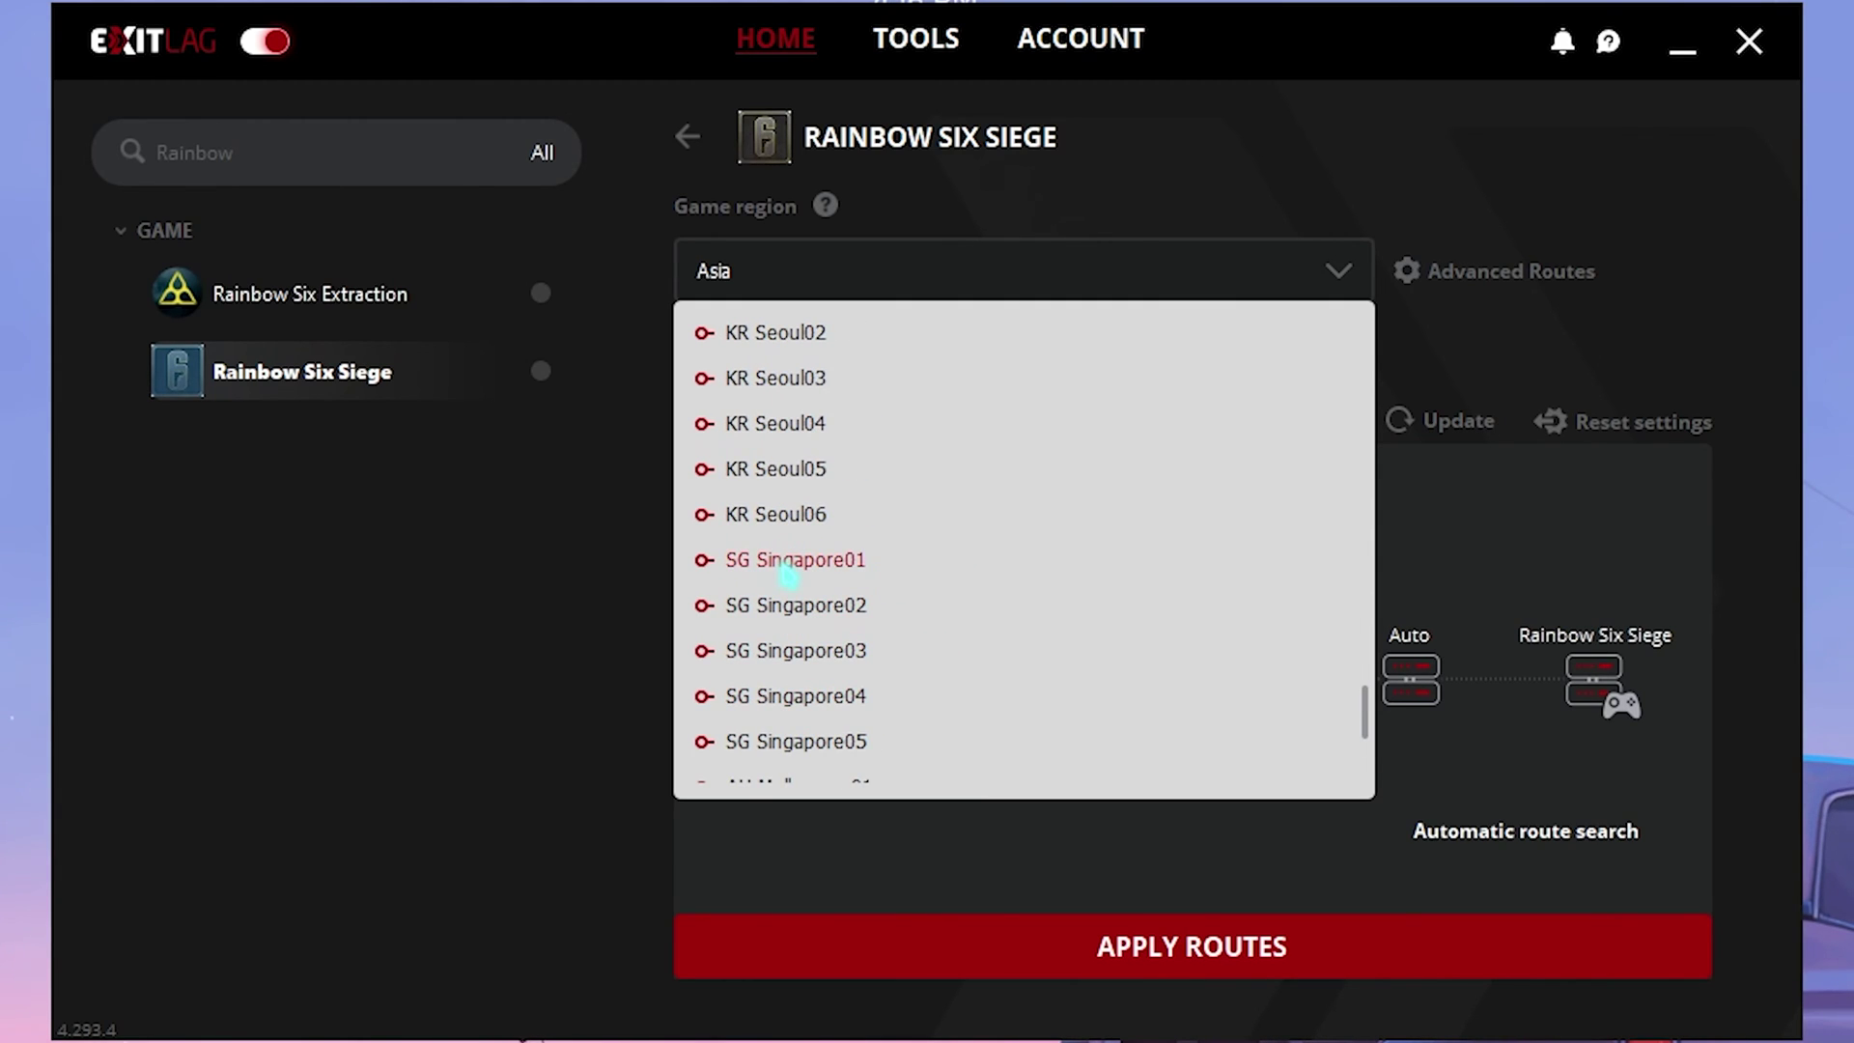
pyautogui.click(787, 566)
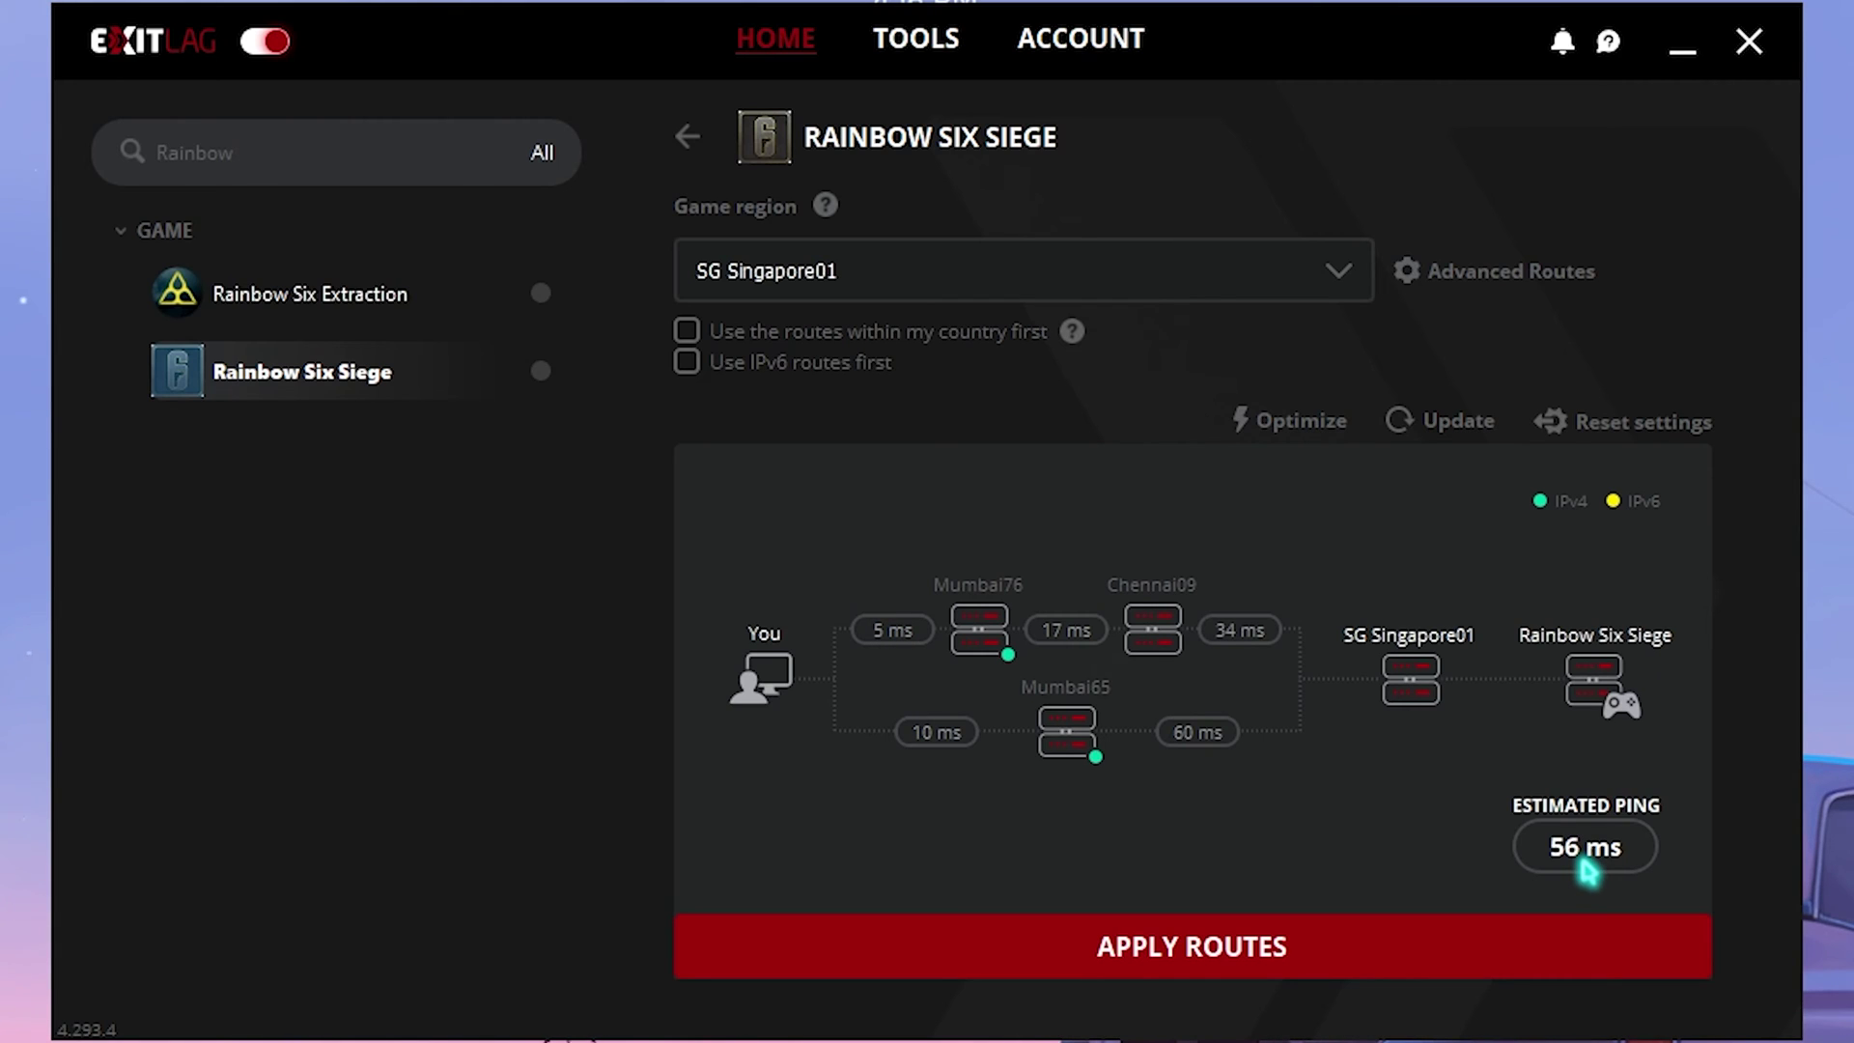
pyautogui.click(1159, 956)
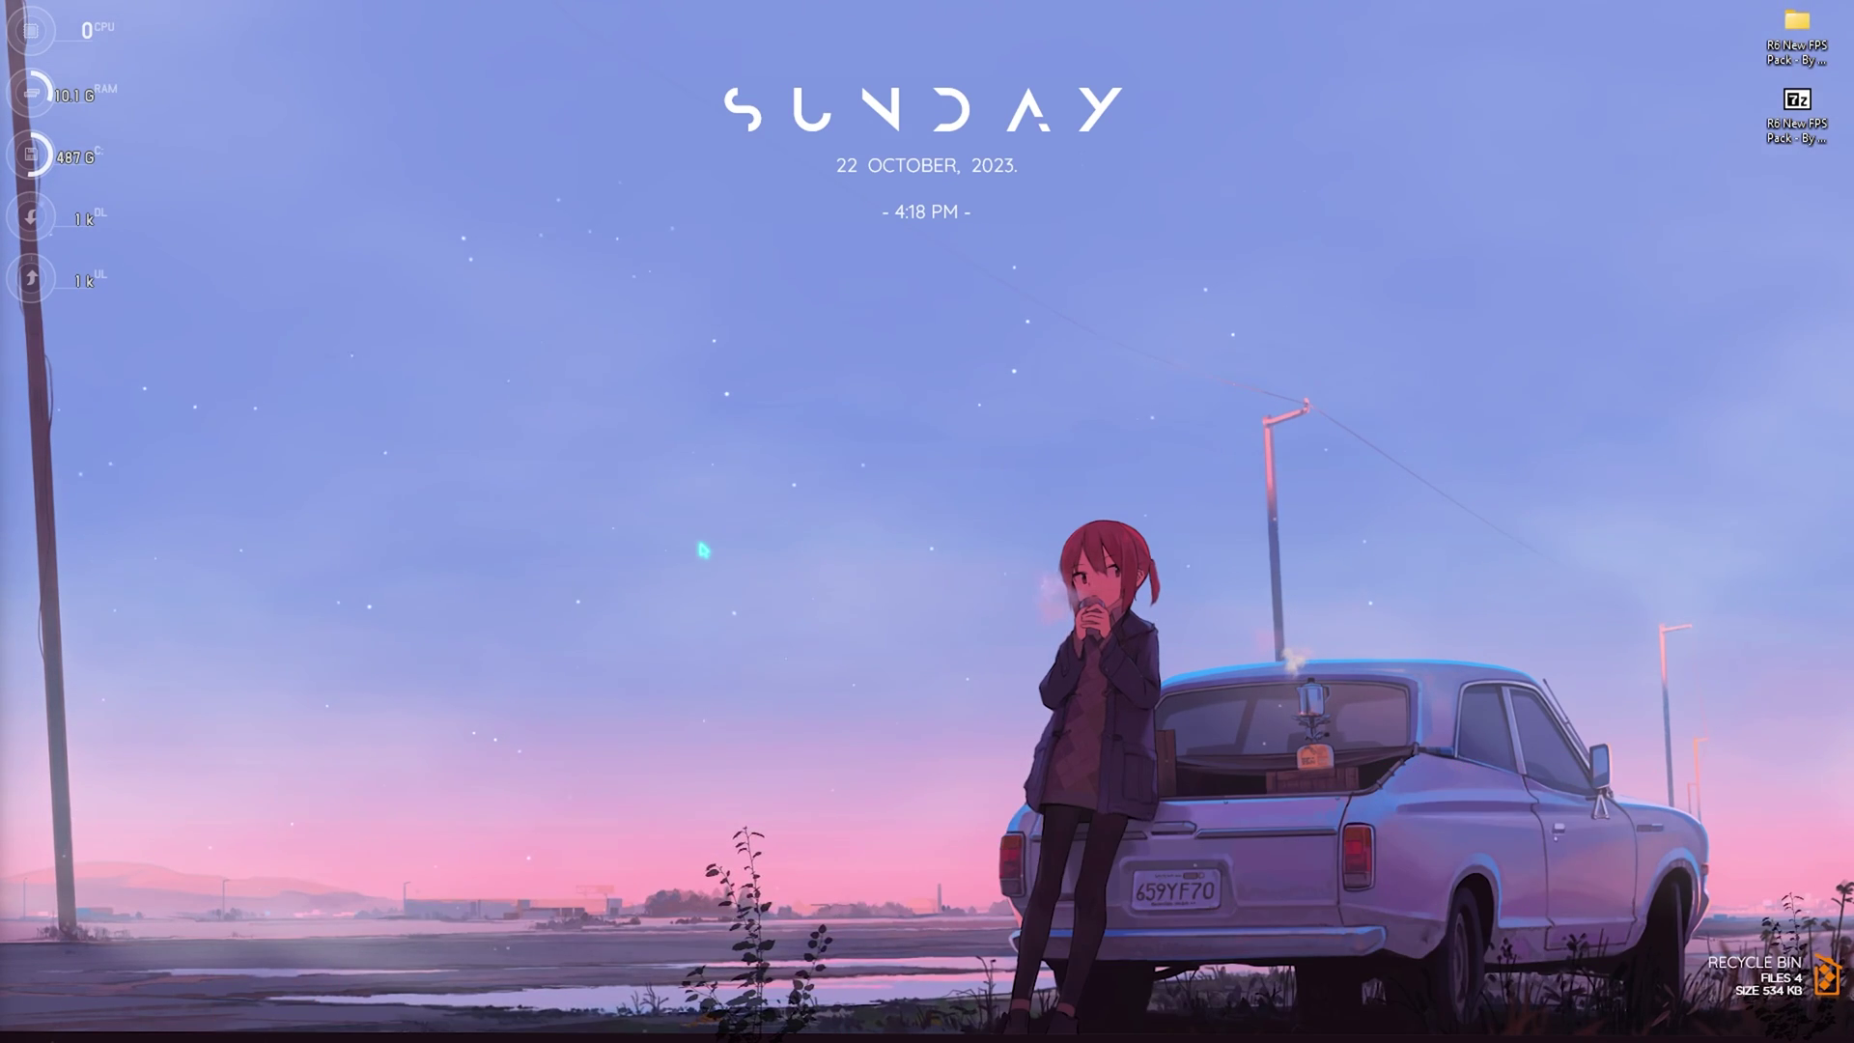
# Step: Open the restore point settings through a 'create' search
pyautogui.press('super')
pyautogui.write('create')
pyautogui.press('Return')
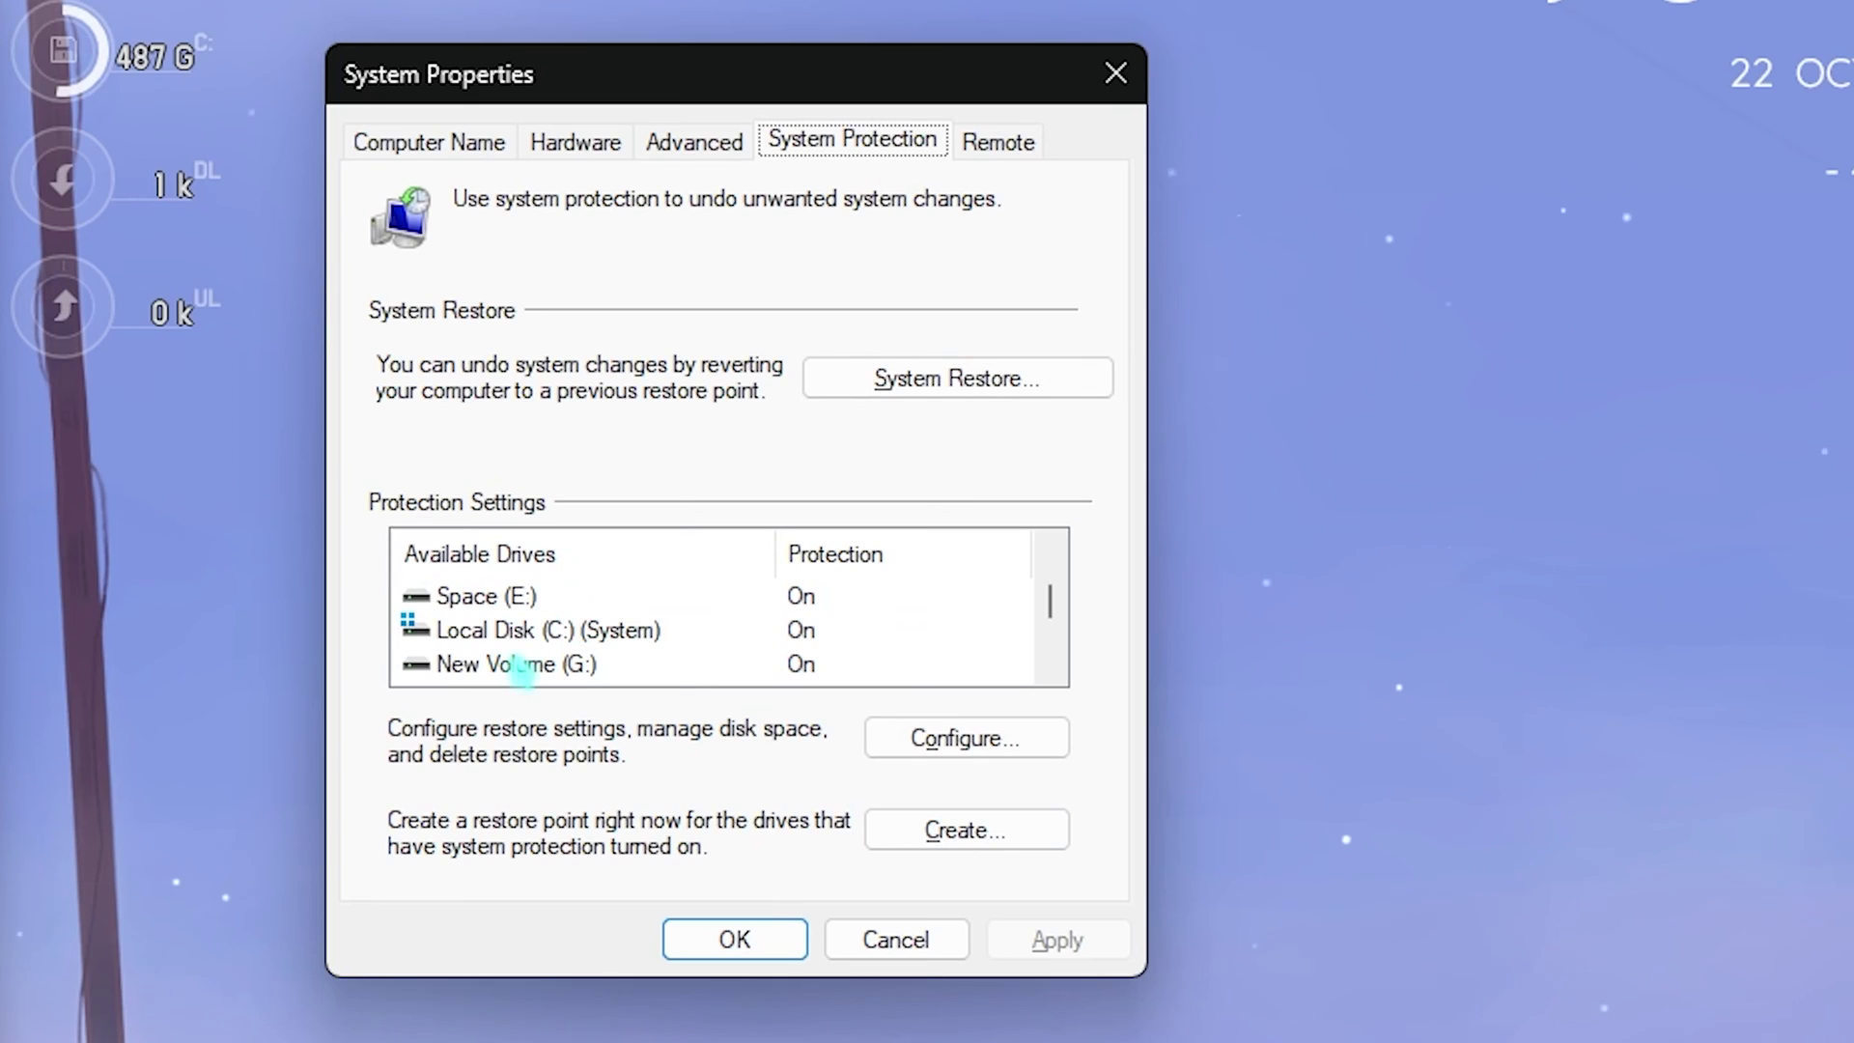
# Step: Create a restore point named R6 for Local Disk (C:)
pyautogui.click(513, 639)
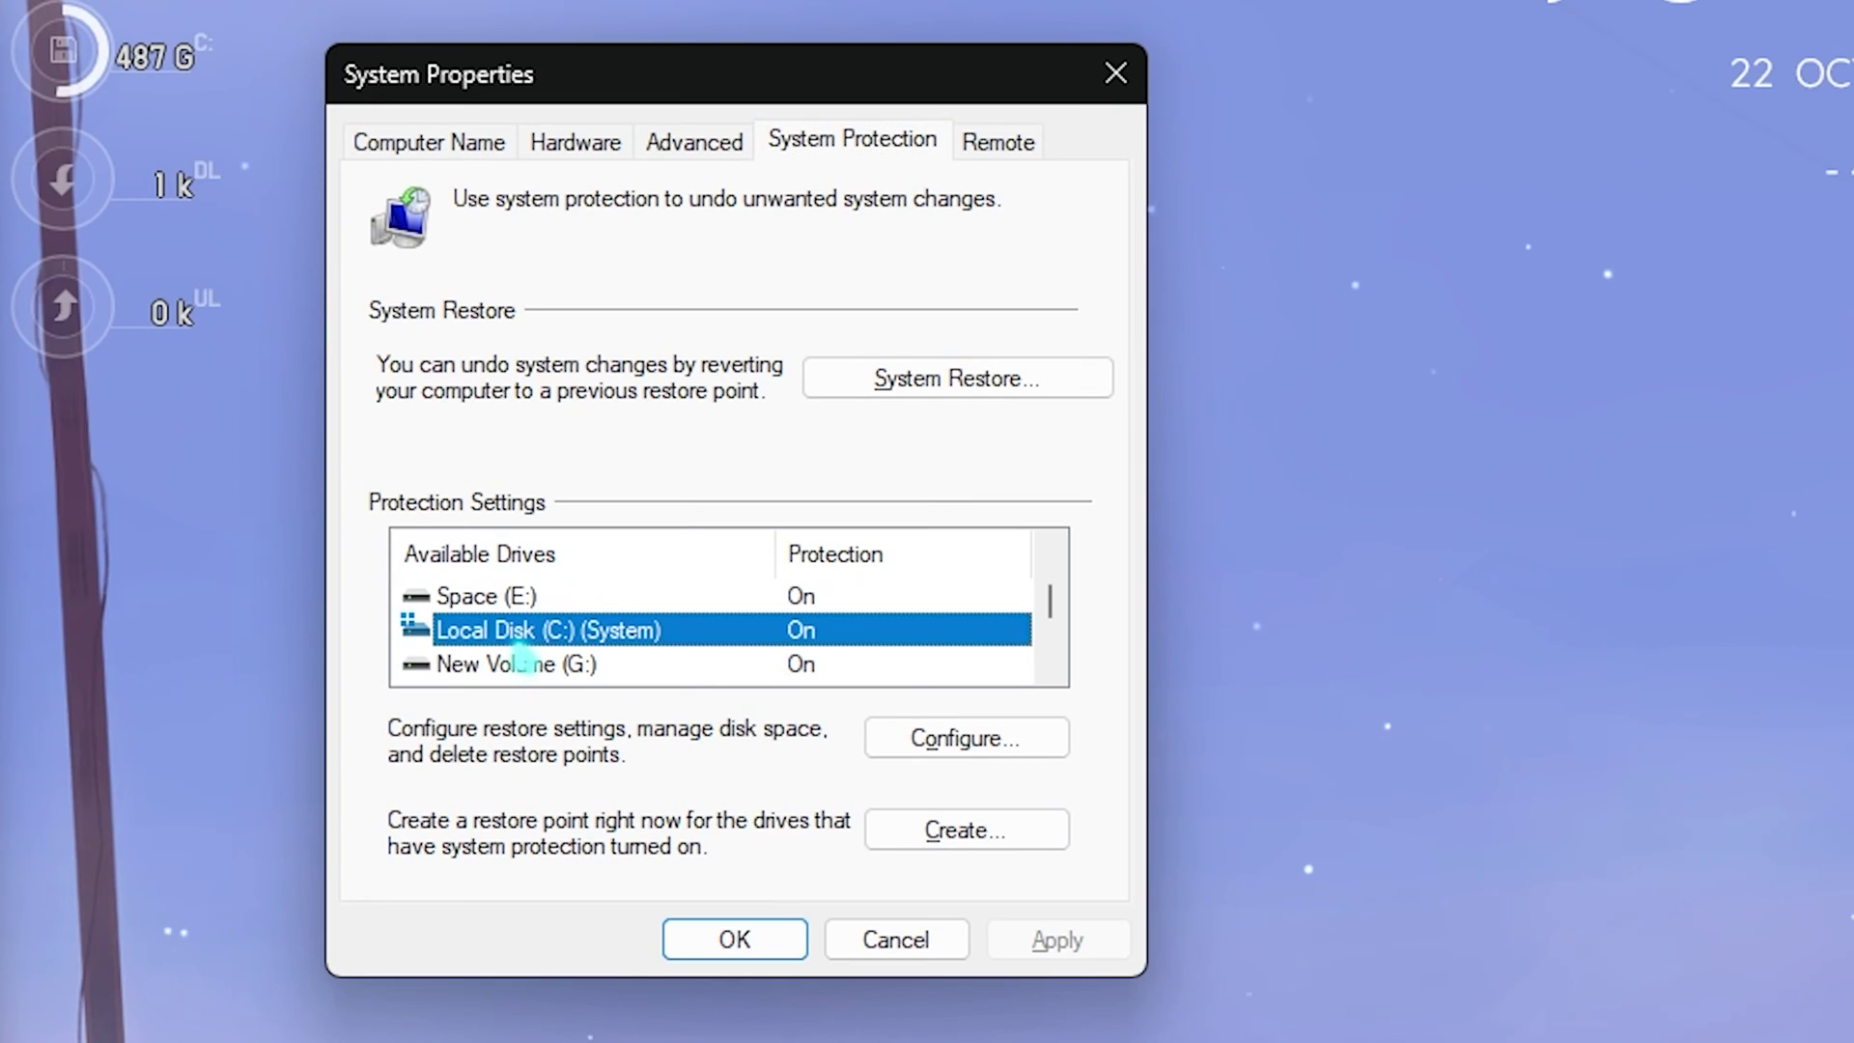
pyautogui.click(965, 830)
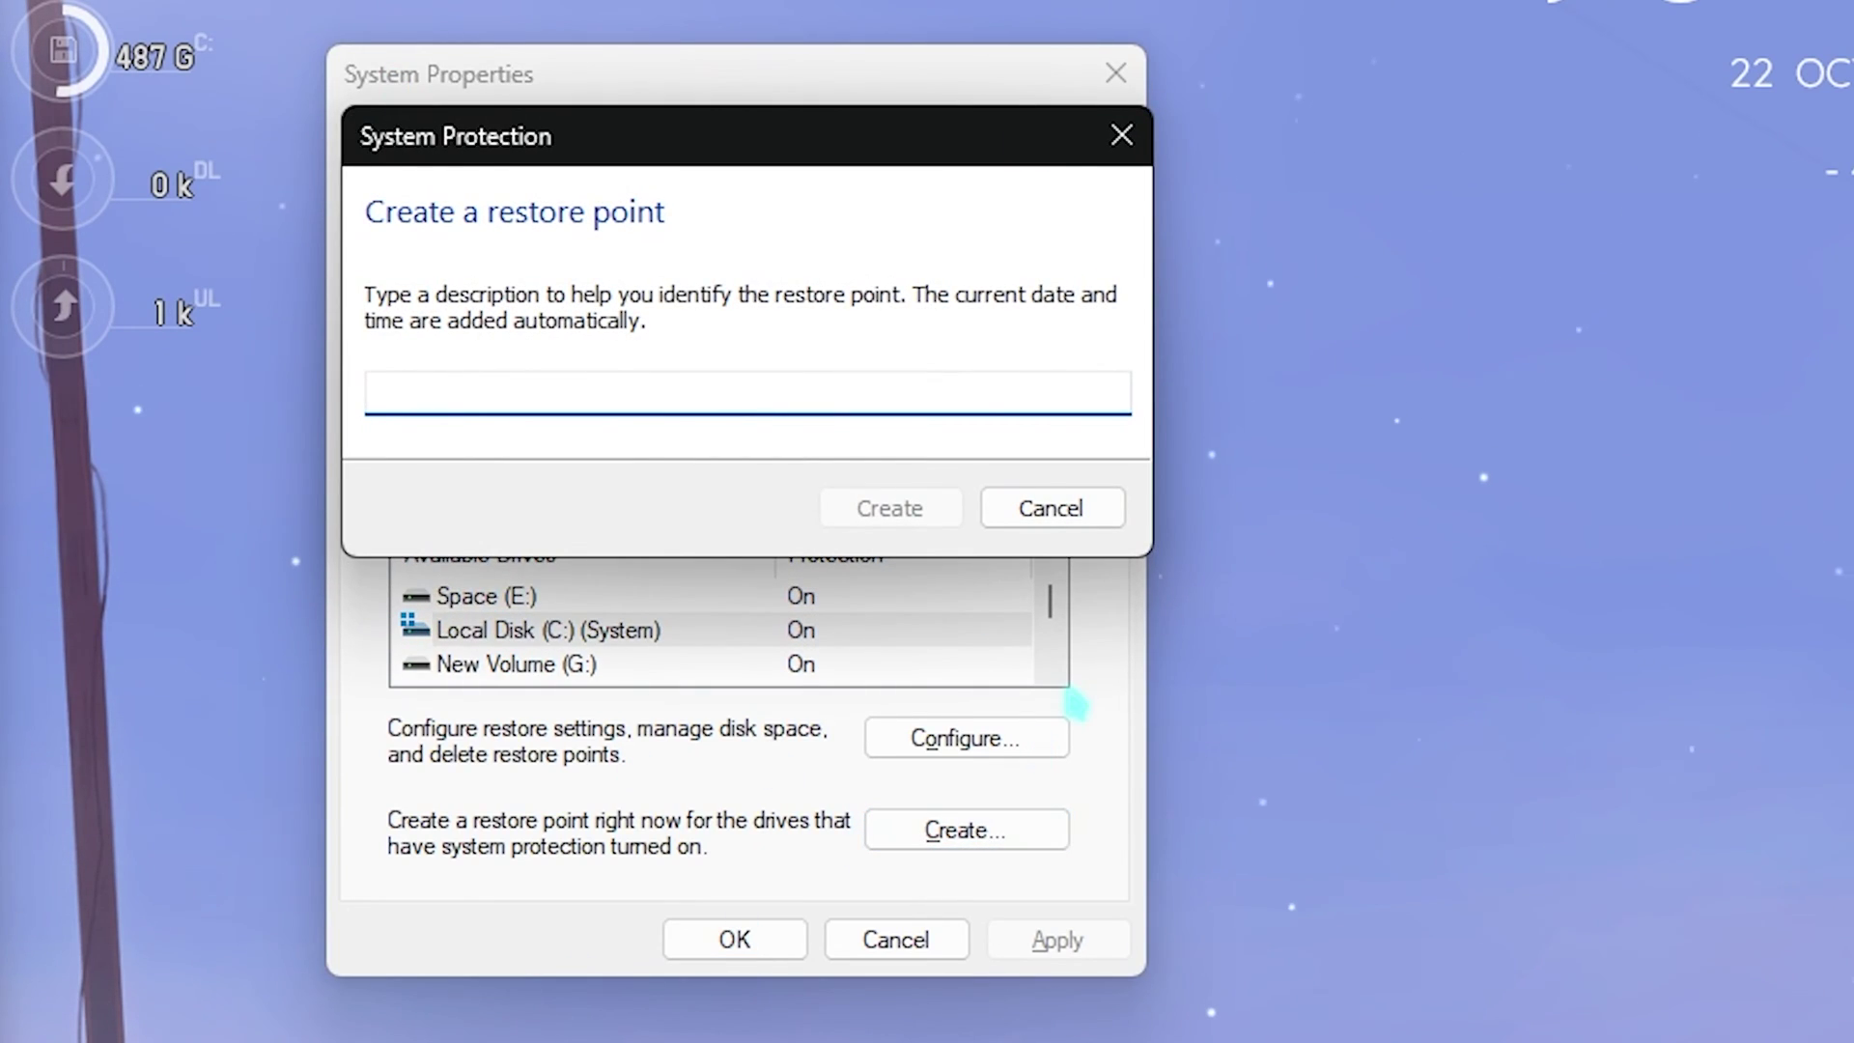
pyautogui.write('R6')
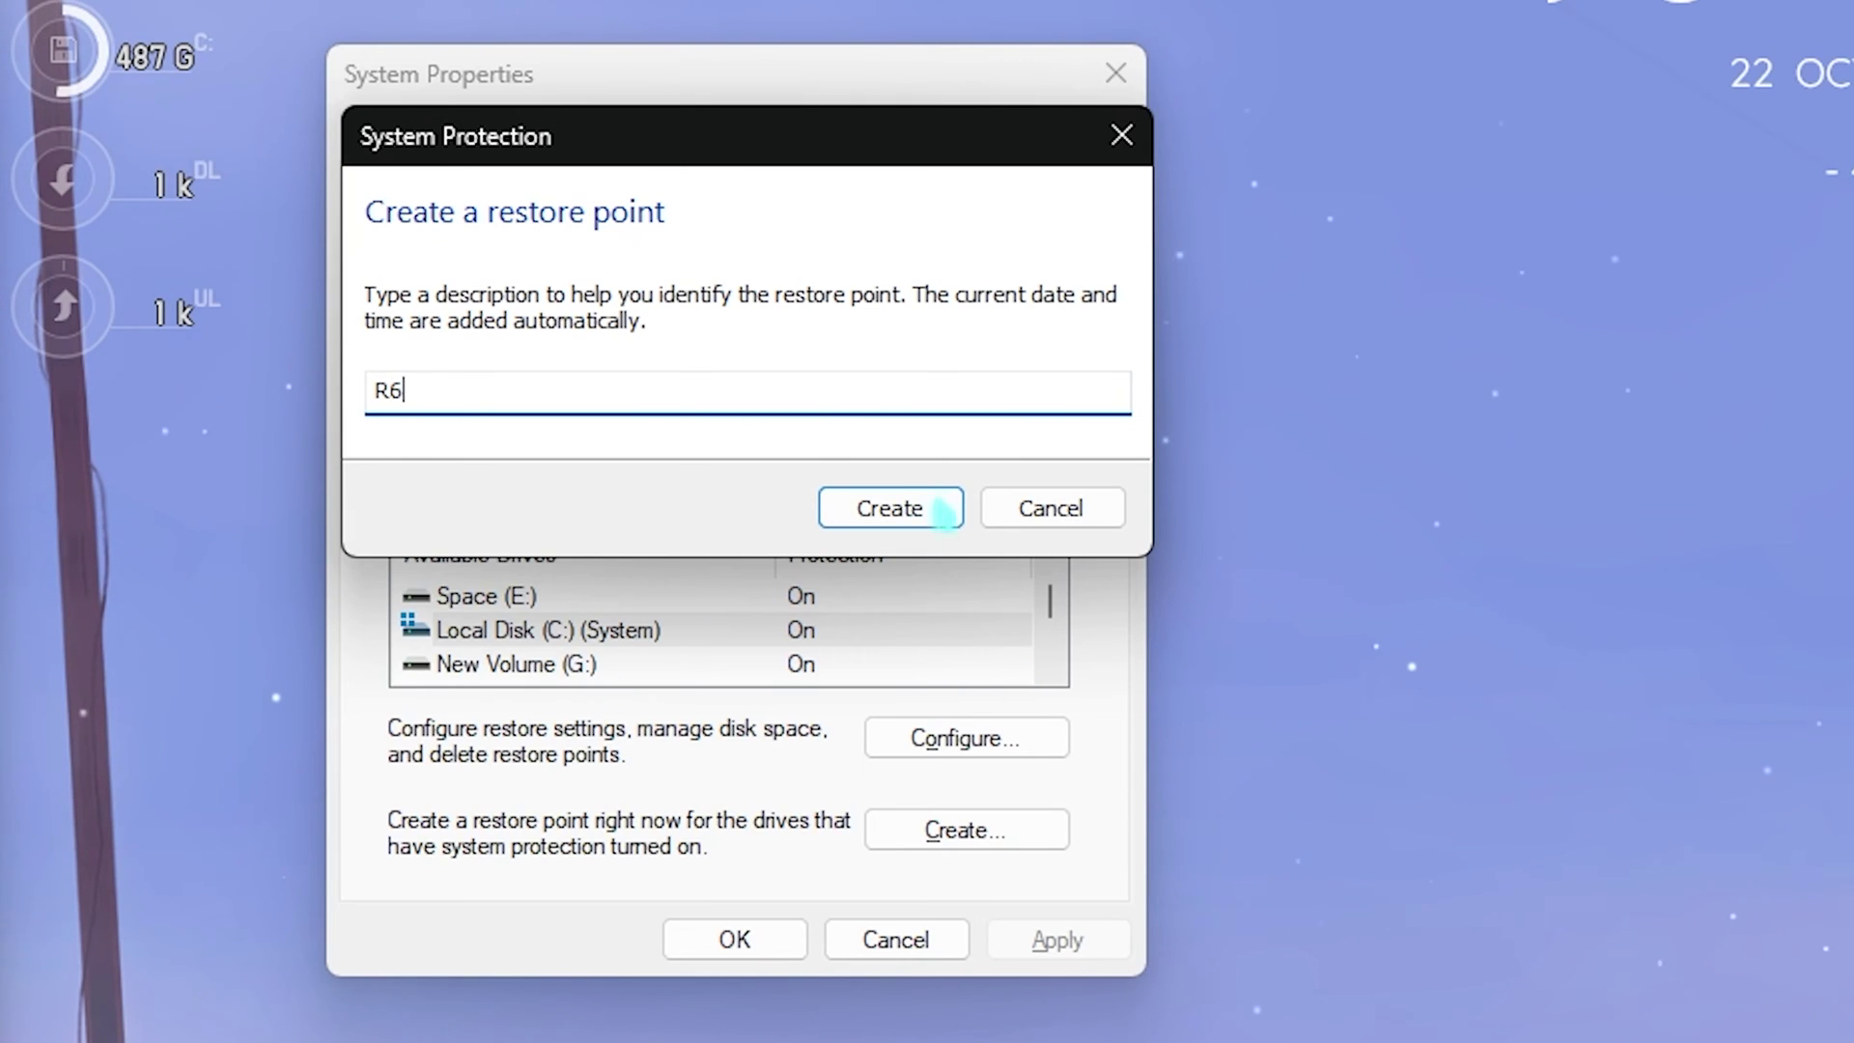
pyautogui.click(896, 514)
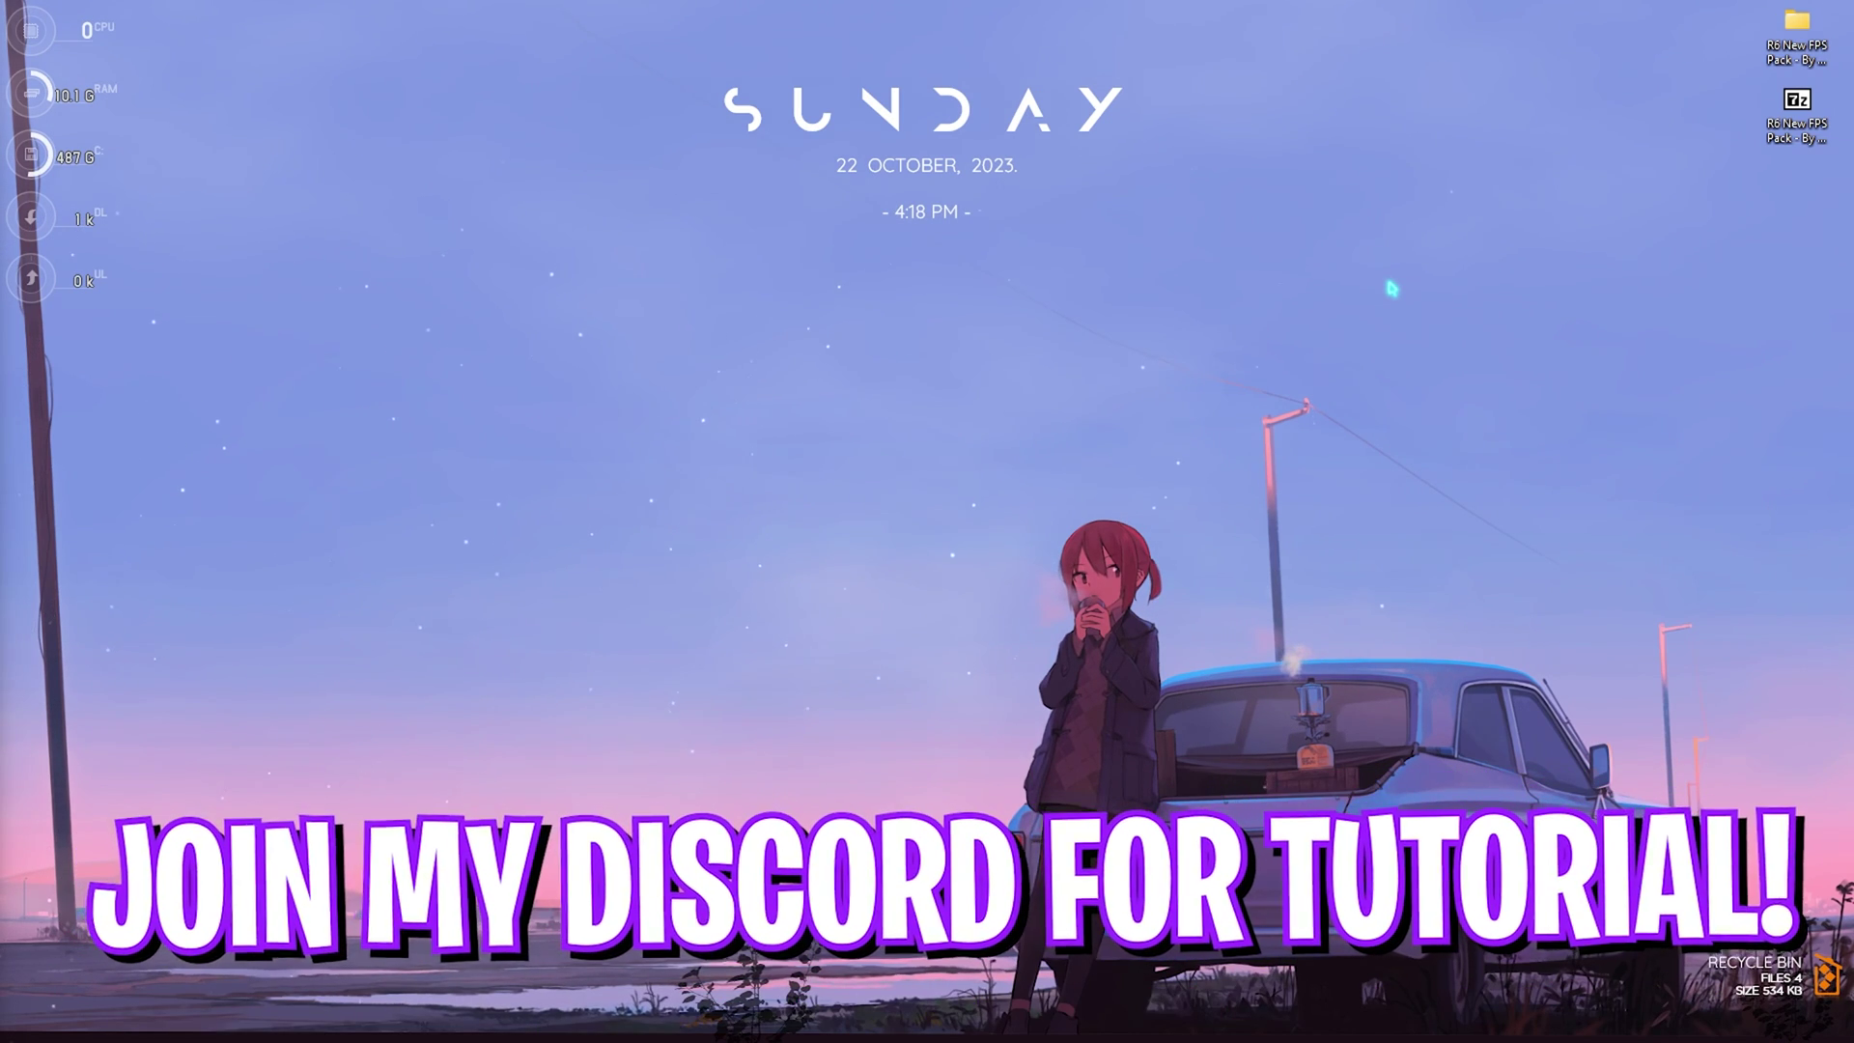
# Step: Open the R6 New FPS Pack folder and its 1 - CPU Priority subfolder
pyautogui.doubleClick(1796, 29)
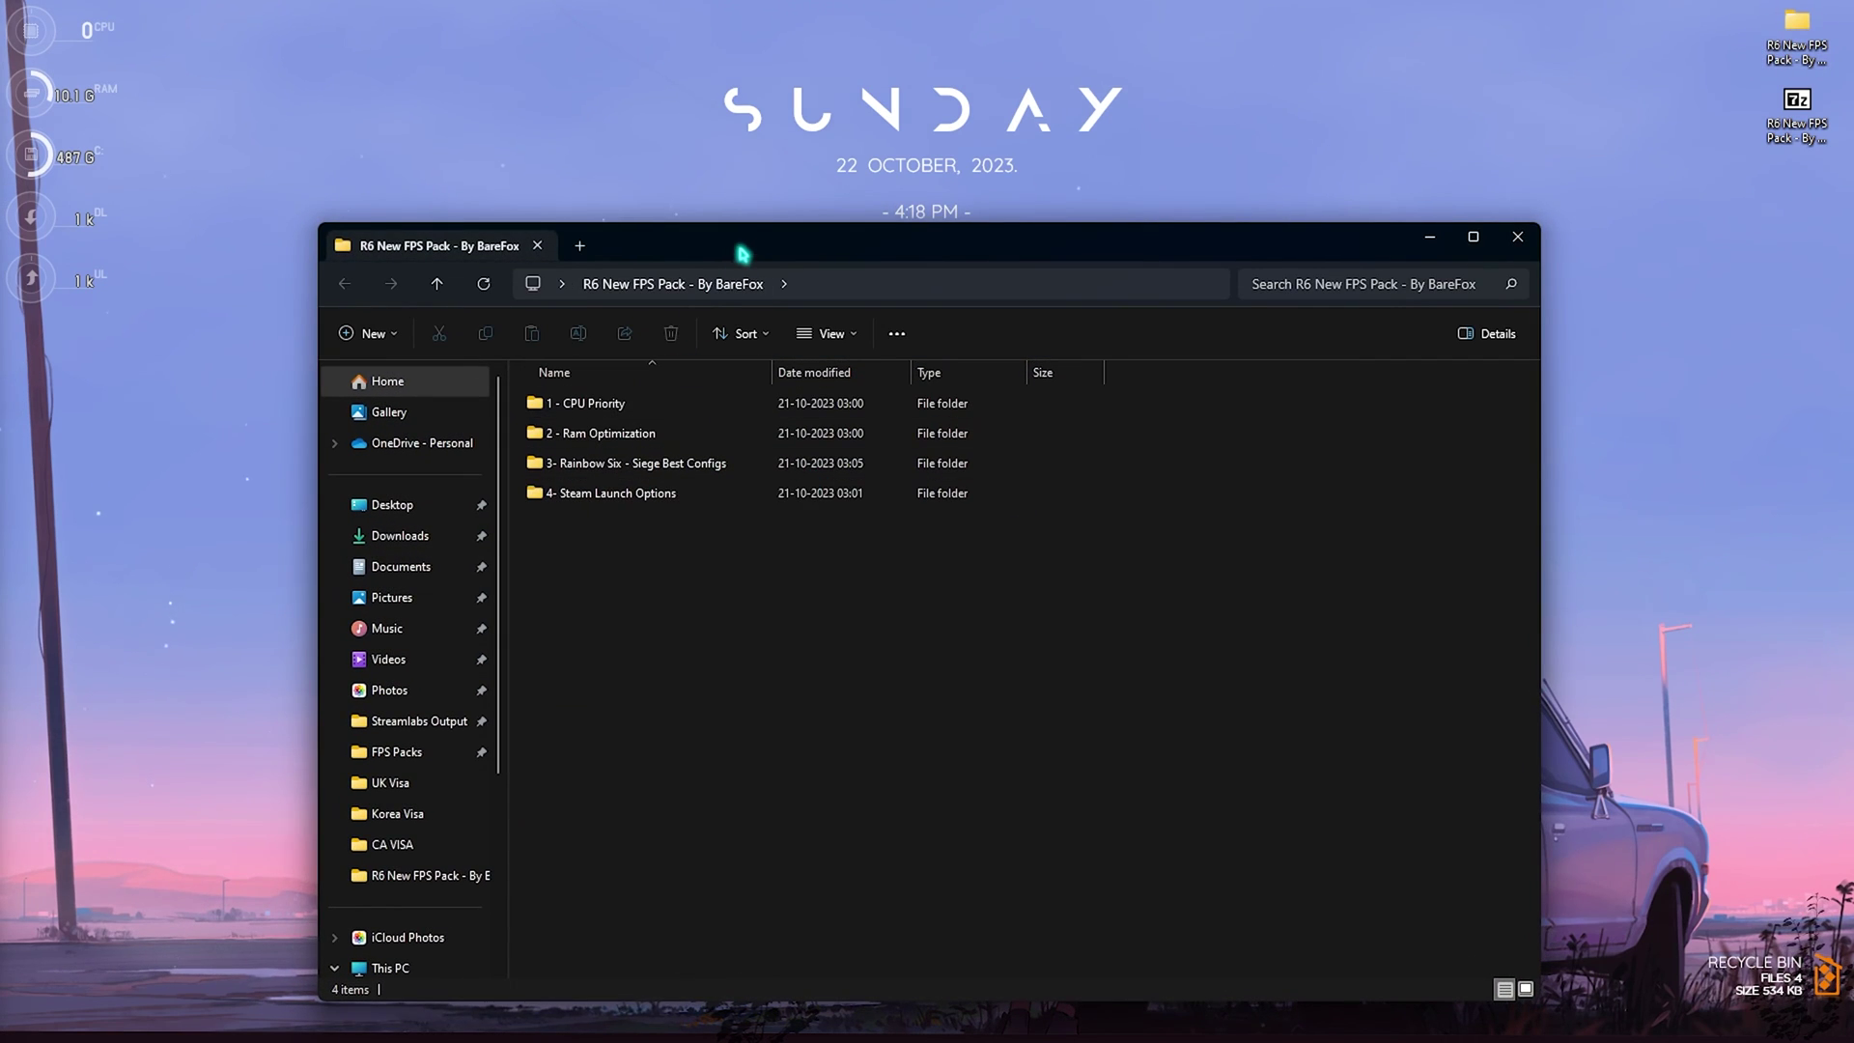
pyautogui.moveTo(745, 248); pyautogui.dragTo(704, 194)
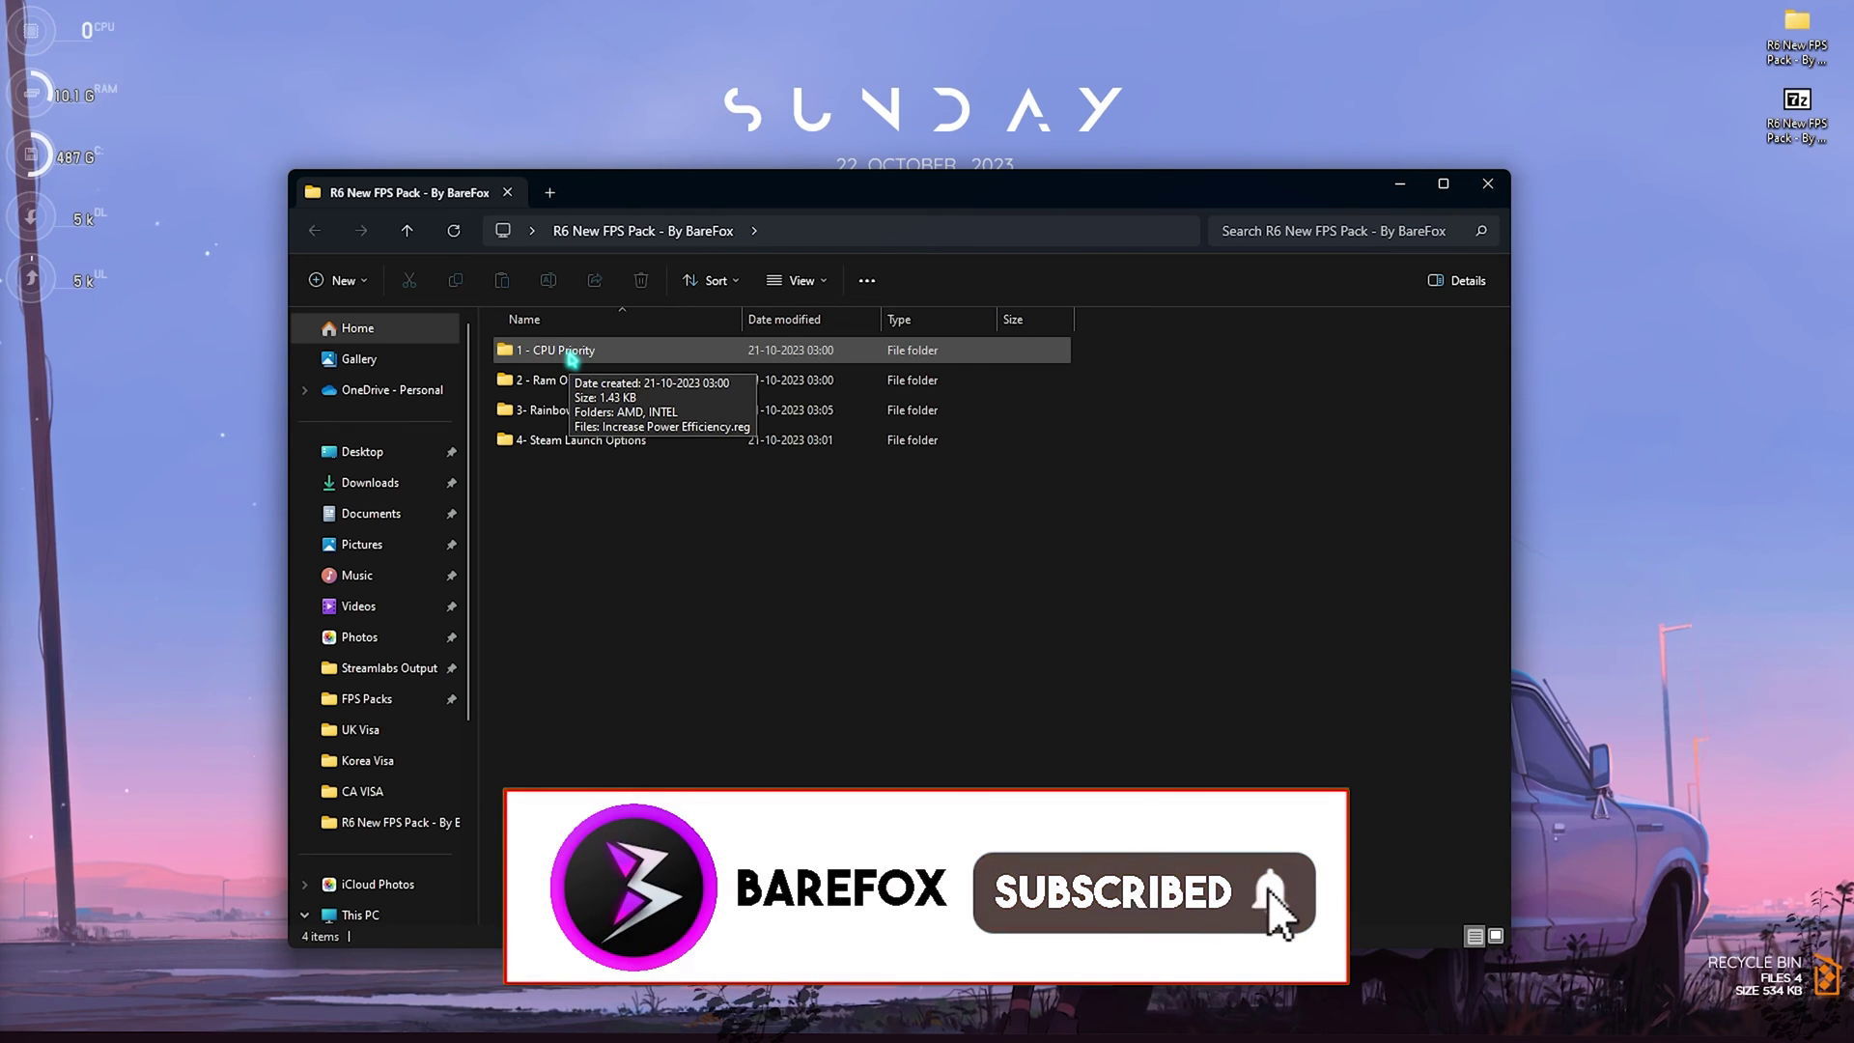
pyautogui.click(572, 358)
pyautogui.doubleClick(572, 358)
pyautogui.click(579, 417)
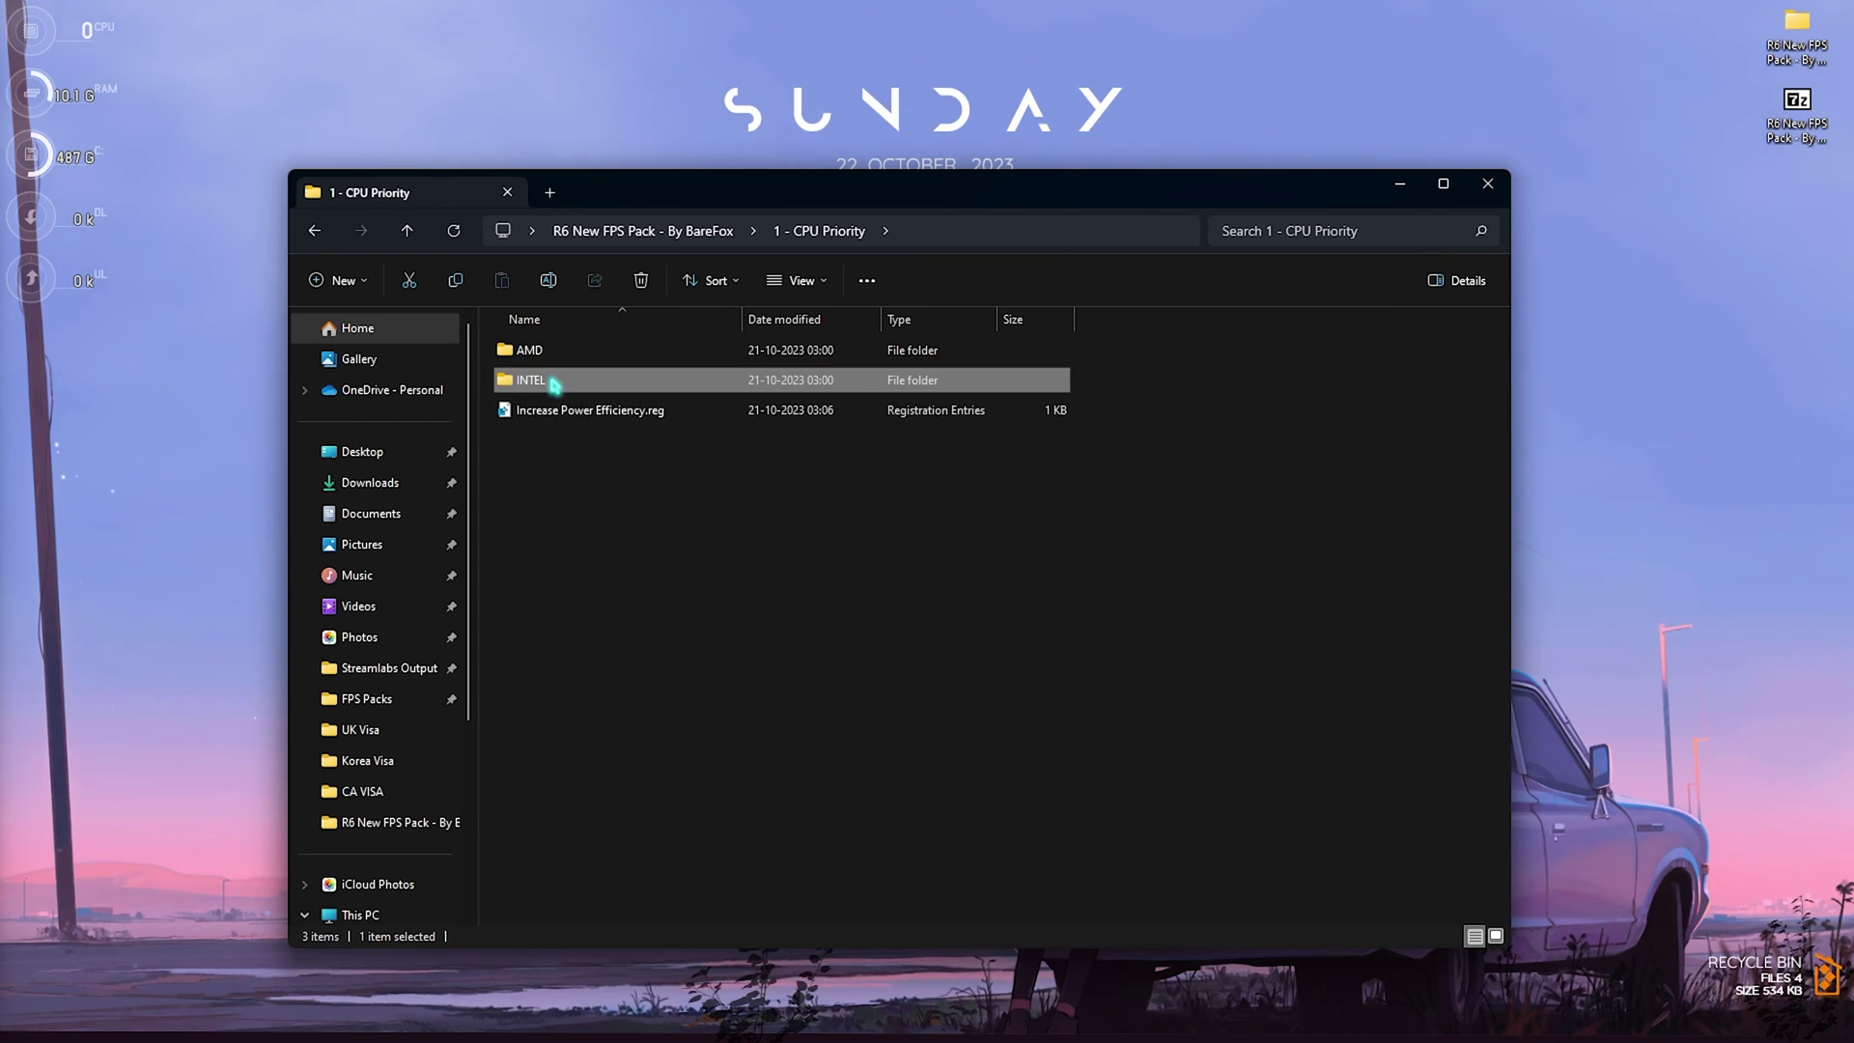
# Step: Check the INTEL folder, then go back and open the AMD folder
pyautogui.doubleClick(555, 384)
pyautogui.click(796, 232)
pyautogui.click(784, 715)
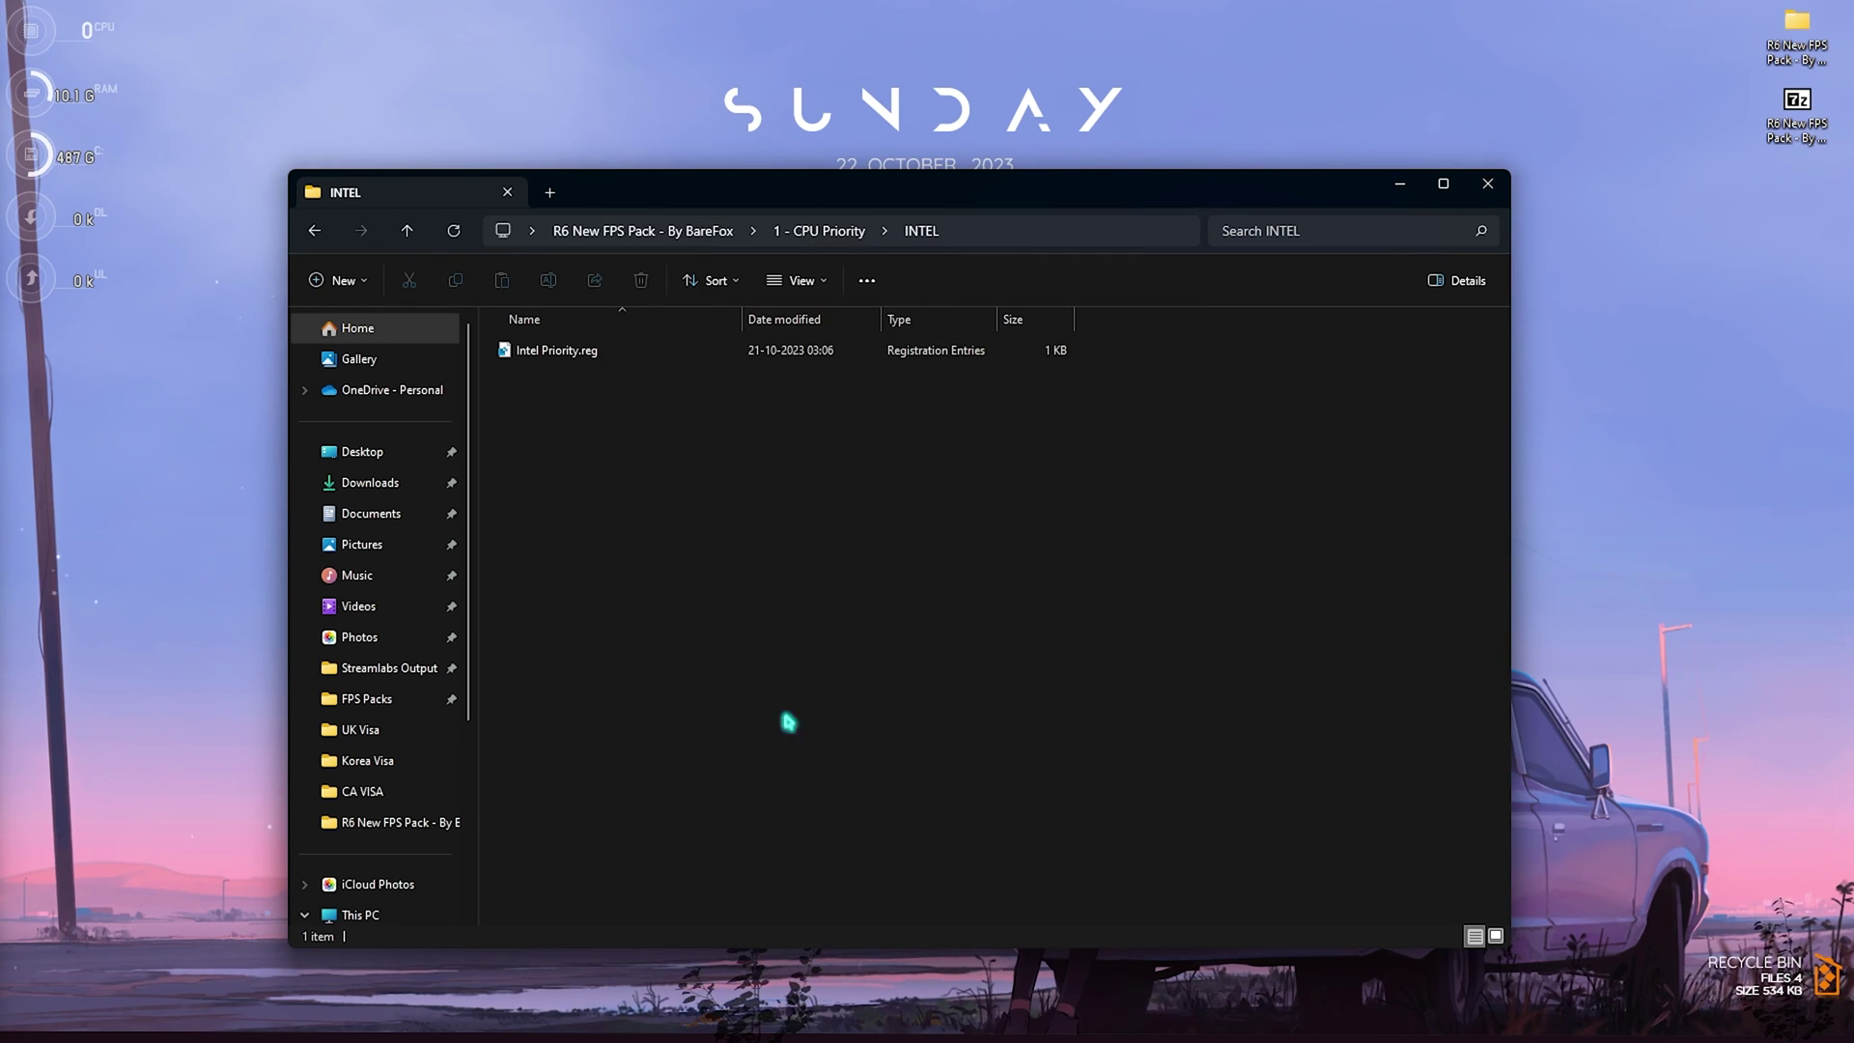
pyautogui.click(763, 234)
pyautogui.click(550, 349)
pyautogui.doubleClick(551, 350)
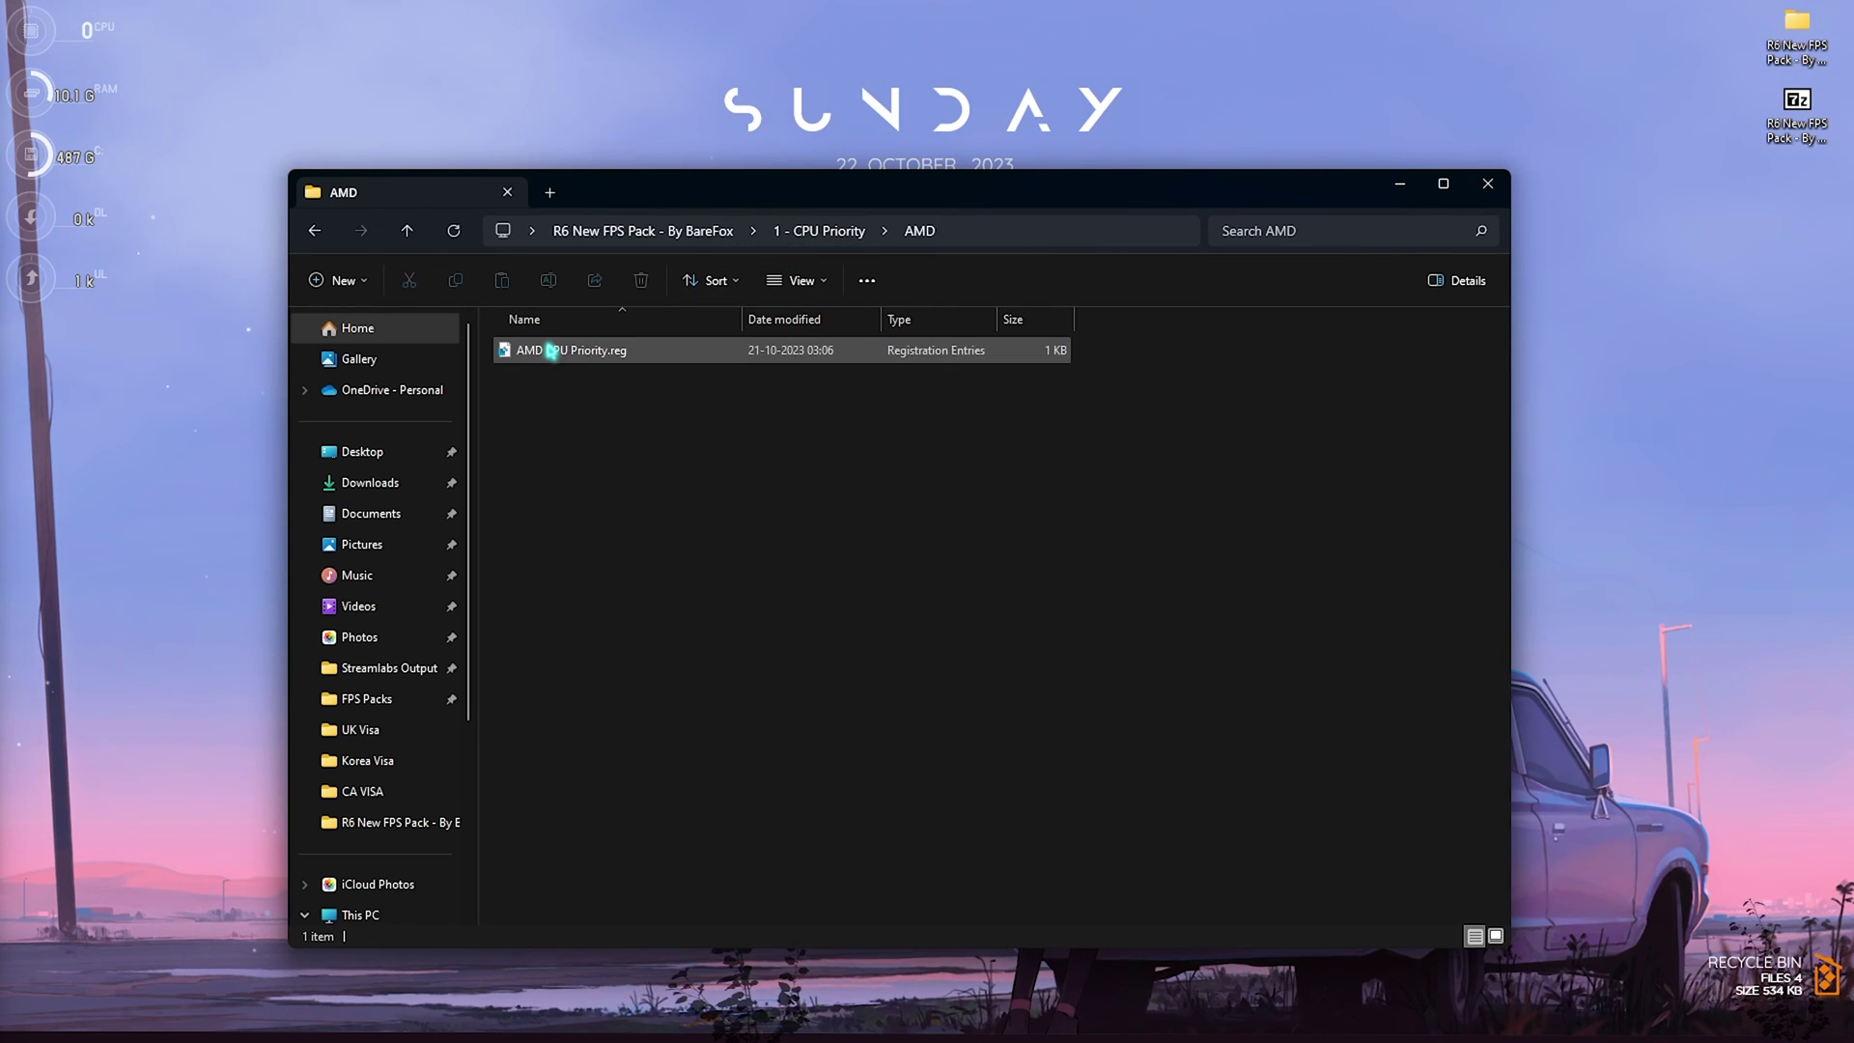
# Step: Open the 2 - Ram Optimization folder and select the 32GB Ram.reg file
pyautogui.hotkey('alt', 'Up')
pyautogui.hotkey('alt', 'Up')
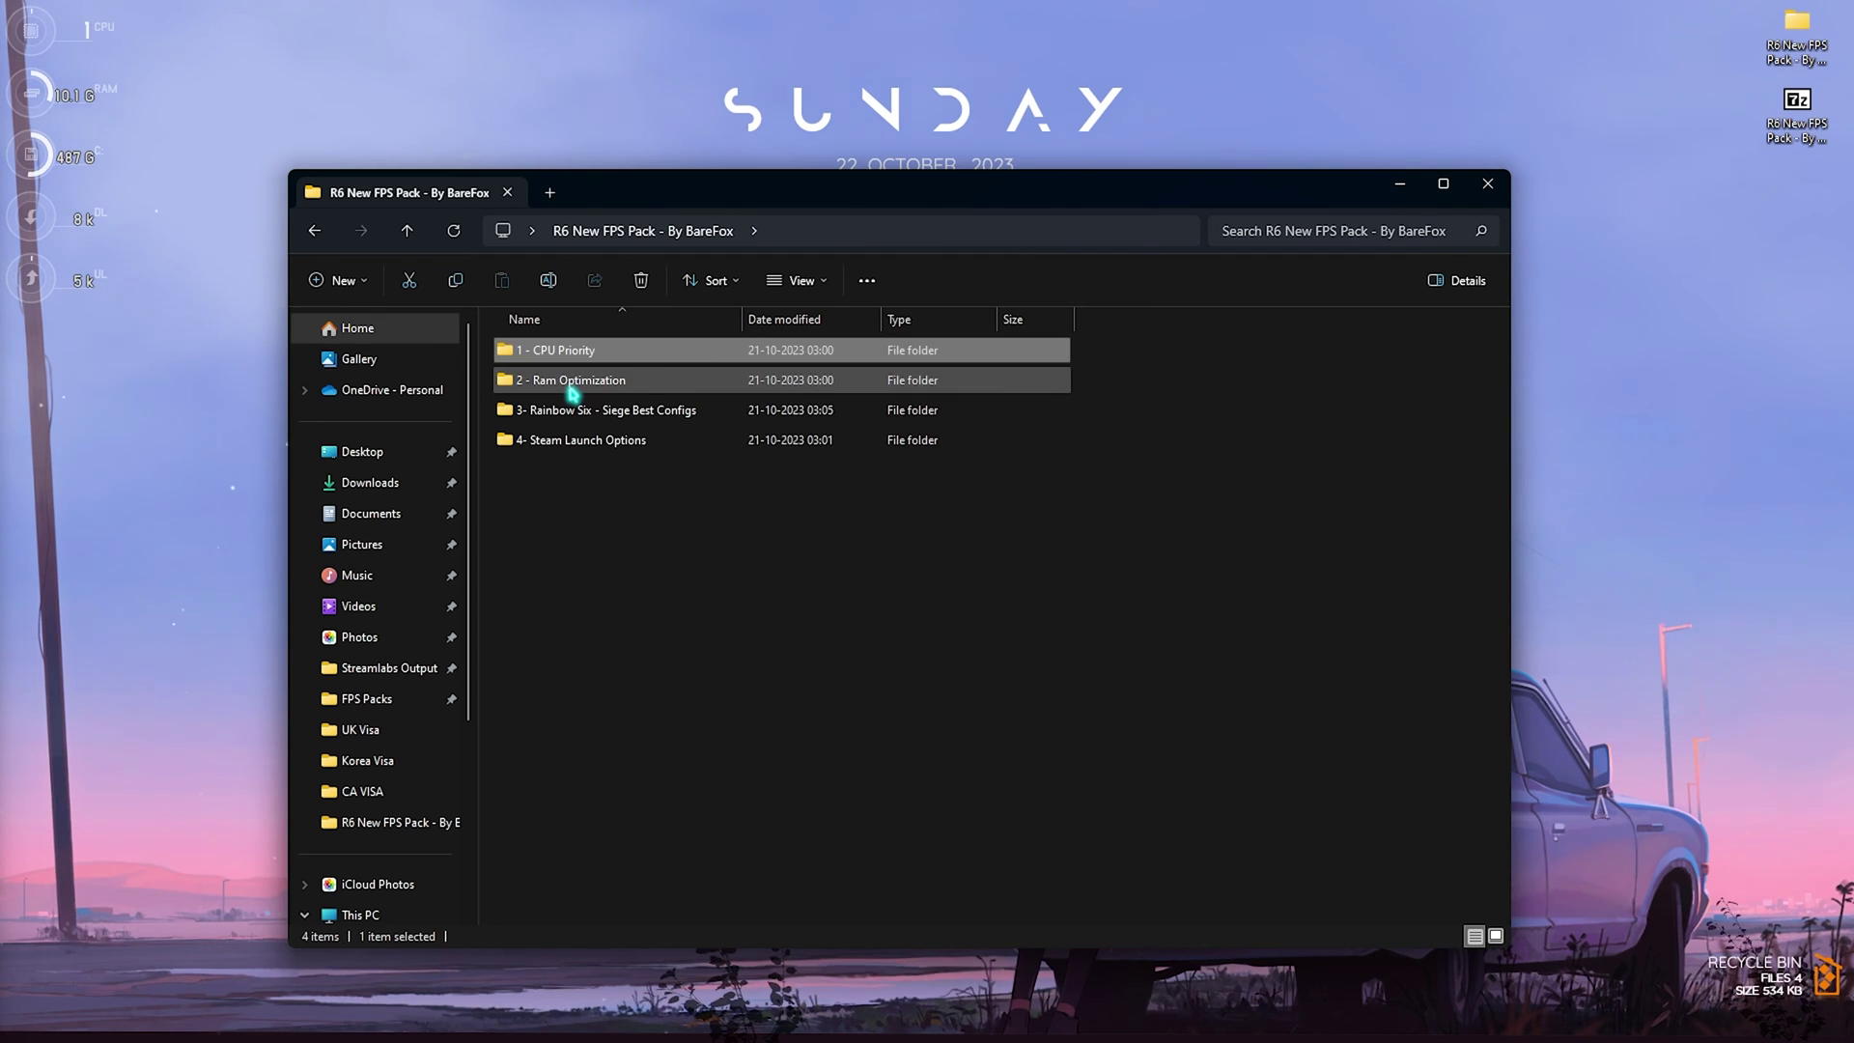
pyautogui.doubleClick(529, 381)
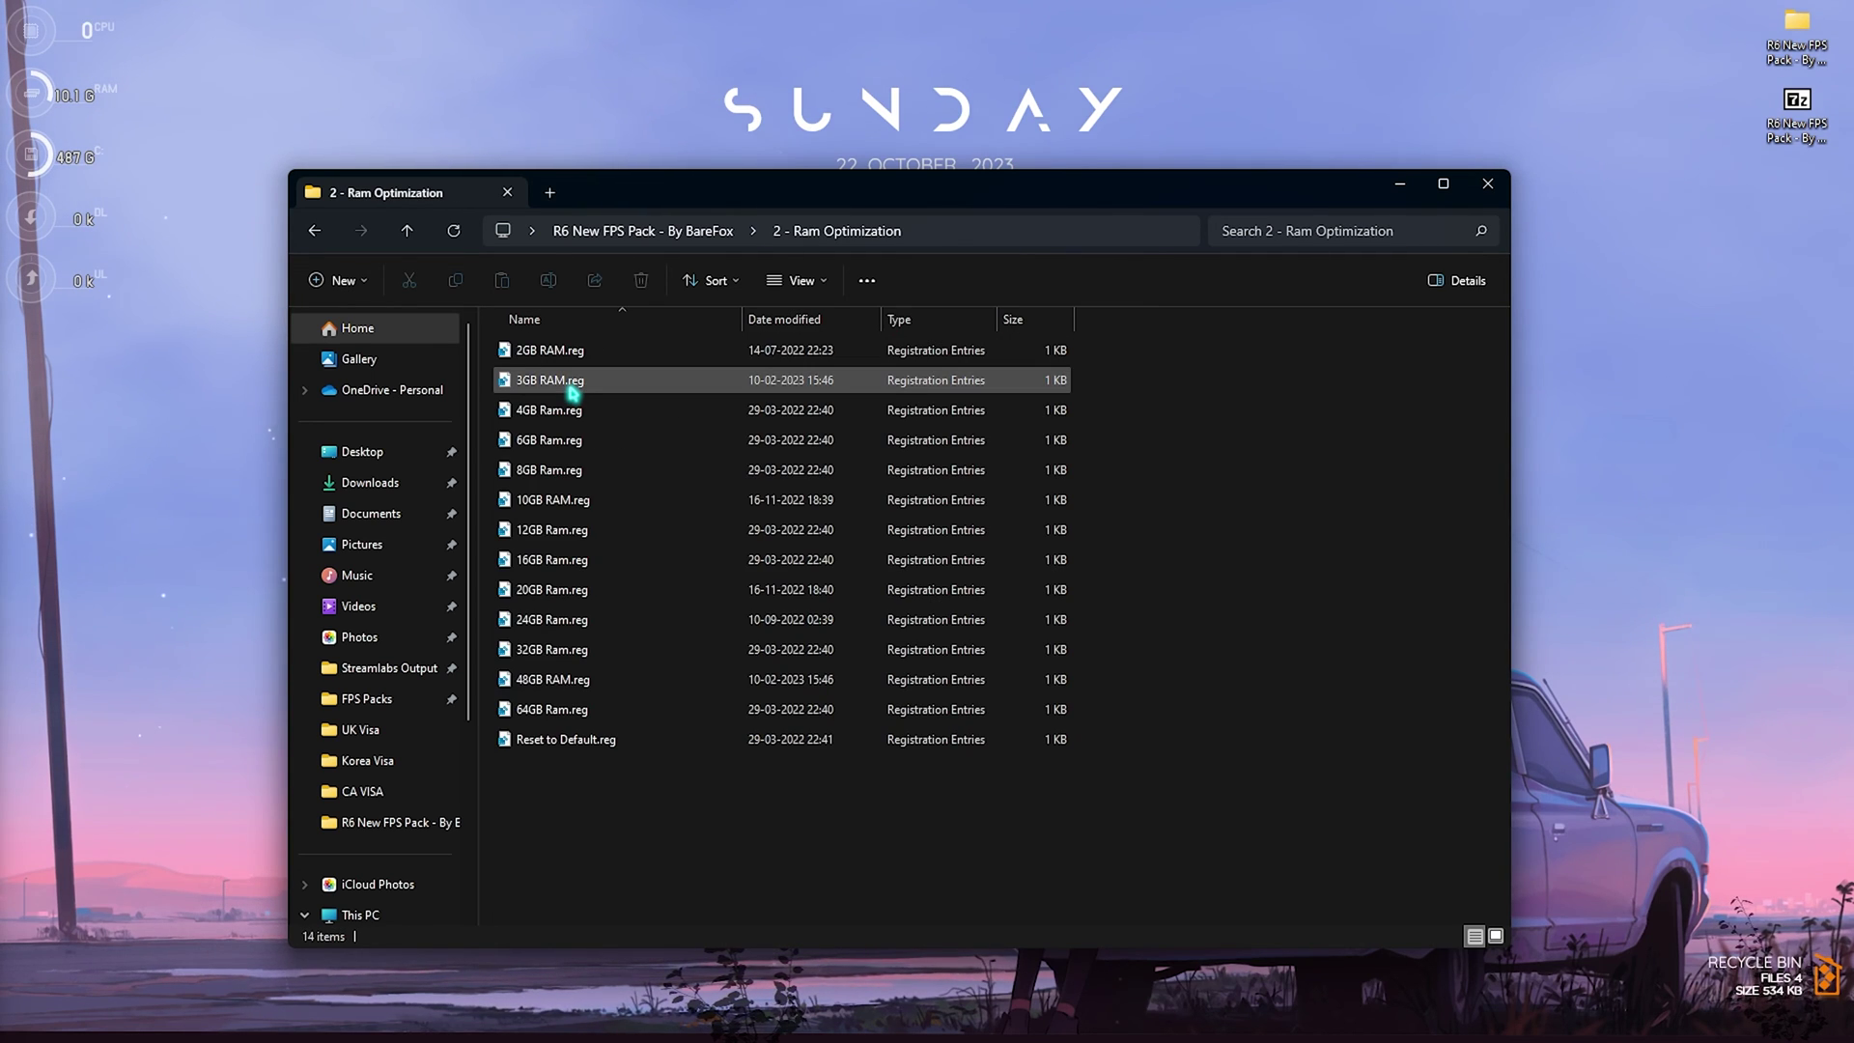
pyautogui.click(576, 657)
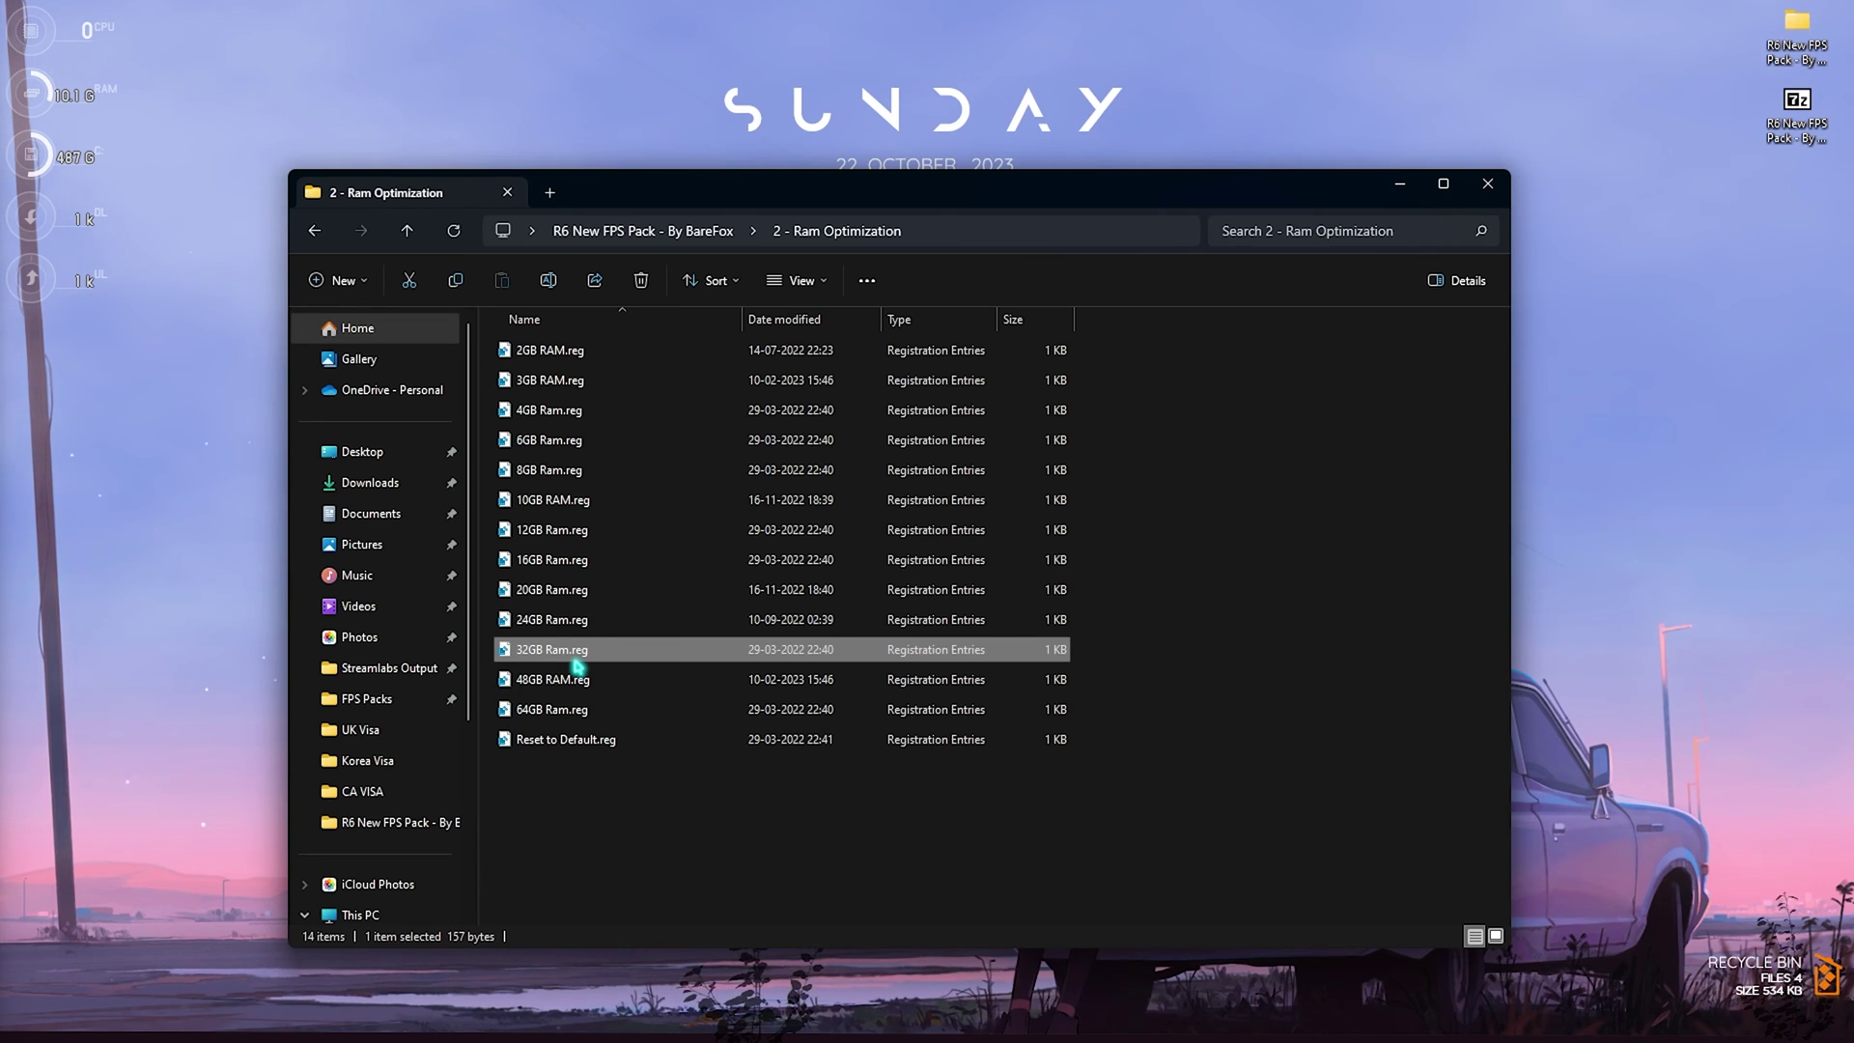
# Step: Check in System Information that 32.0 GB of physical memory is installed
pyautogui.press('super')
pyautogui.write('system Configuration')
pyautogui.press('Down')
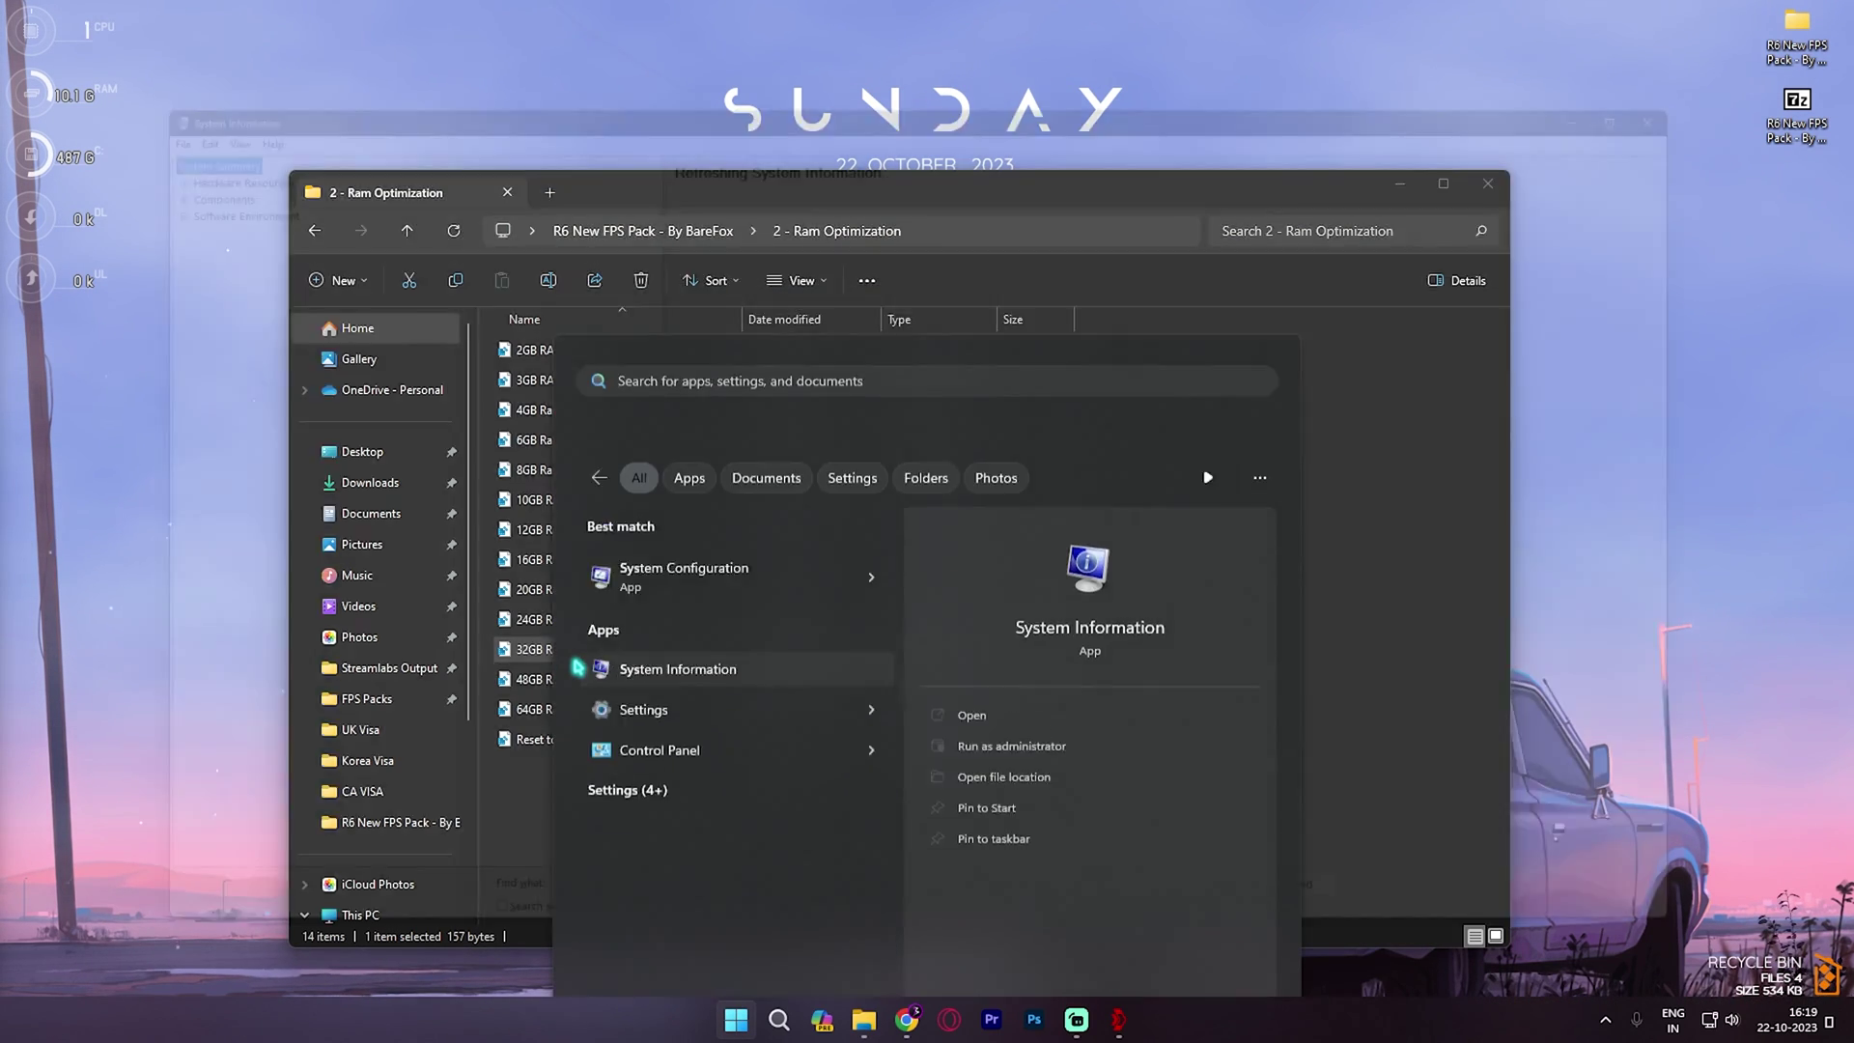
pyautogui.press('Return')
pyautogui.click(639, 686)
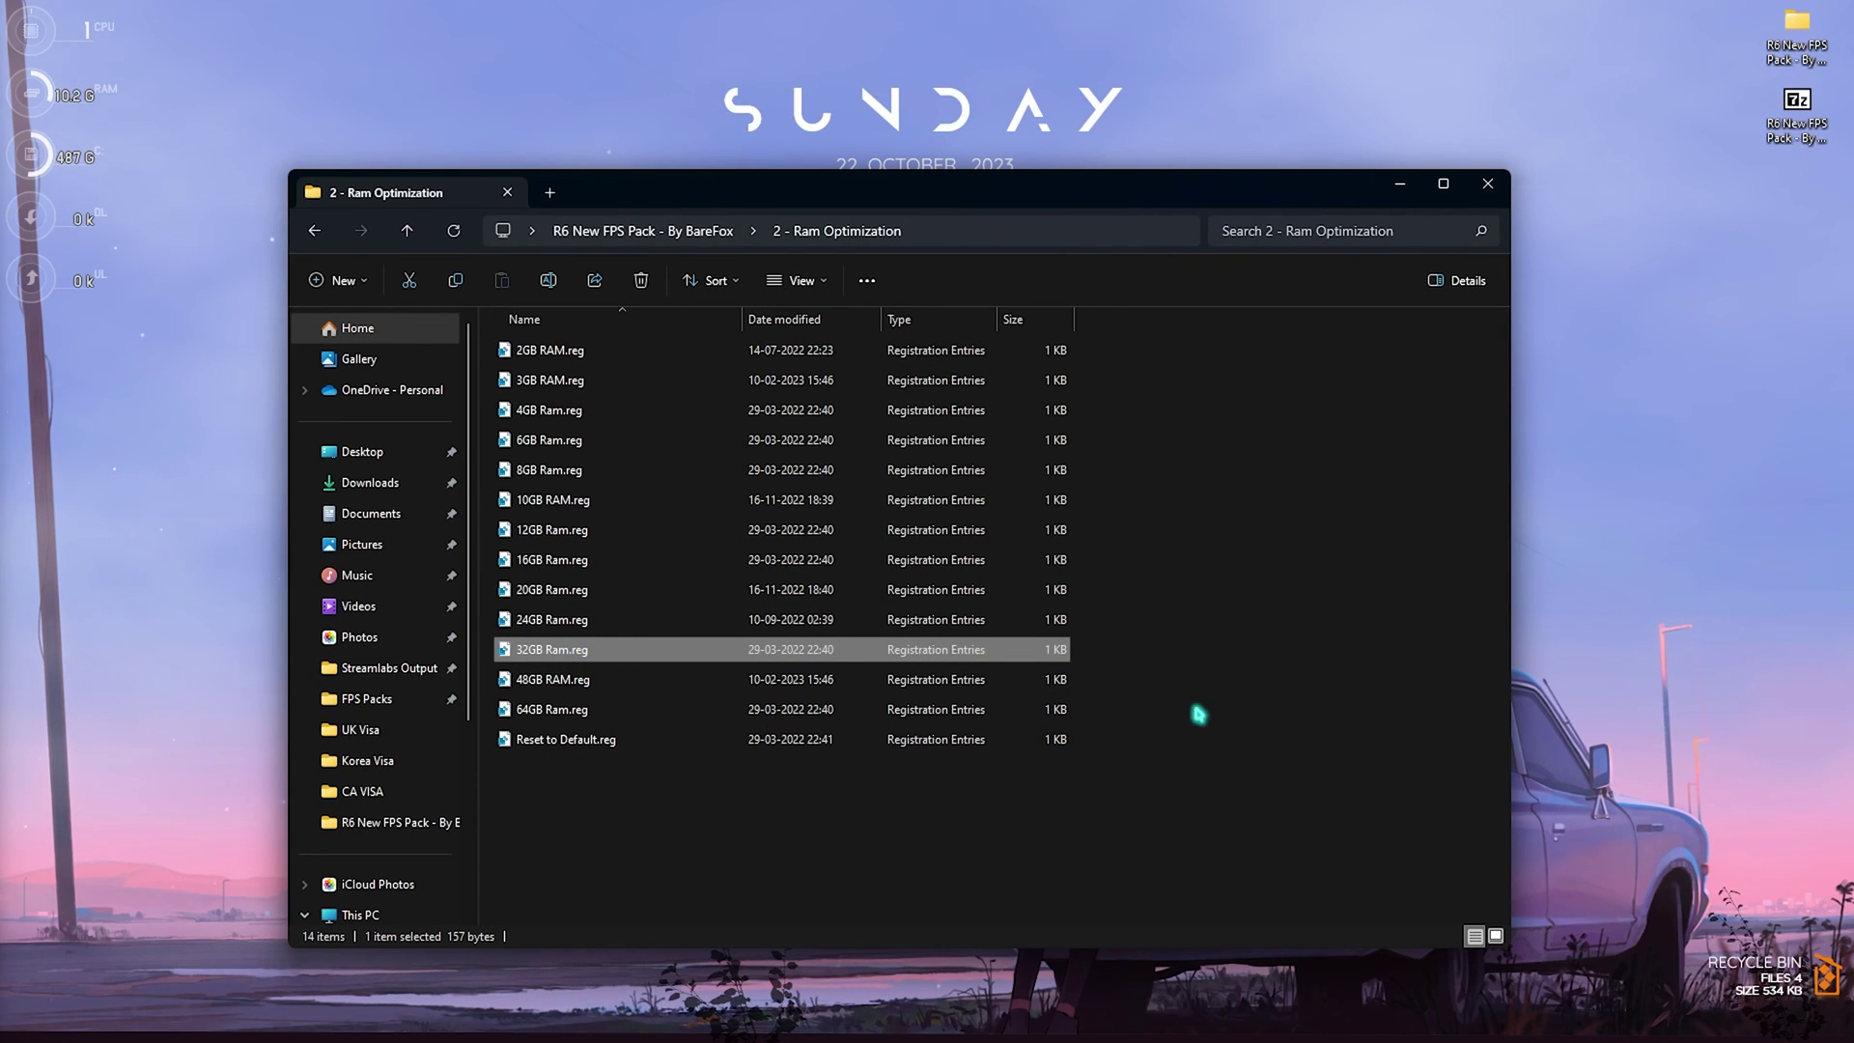
# Step: Look over the RAM registry files, including Reset to Default.reg, then return to the pack folder
pyautogui.moveTo(1243, 725); pyautogui.dragTo(1005, 381)
pyautogui.click(1234, 596)
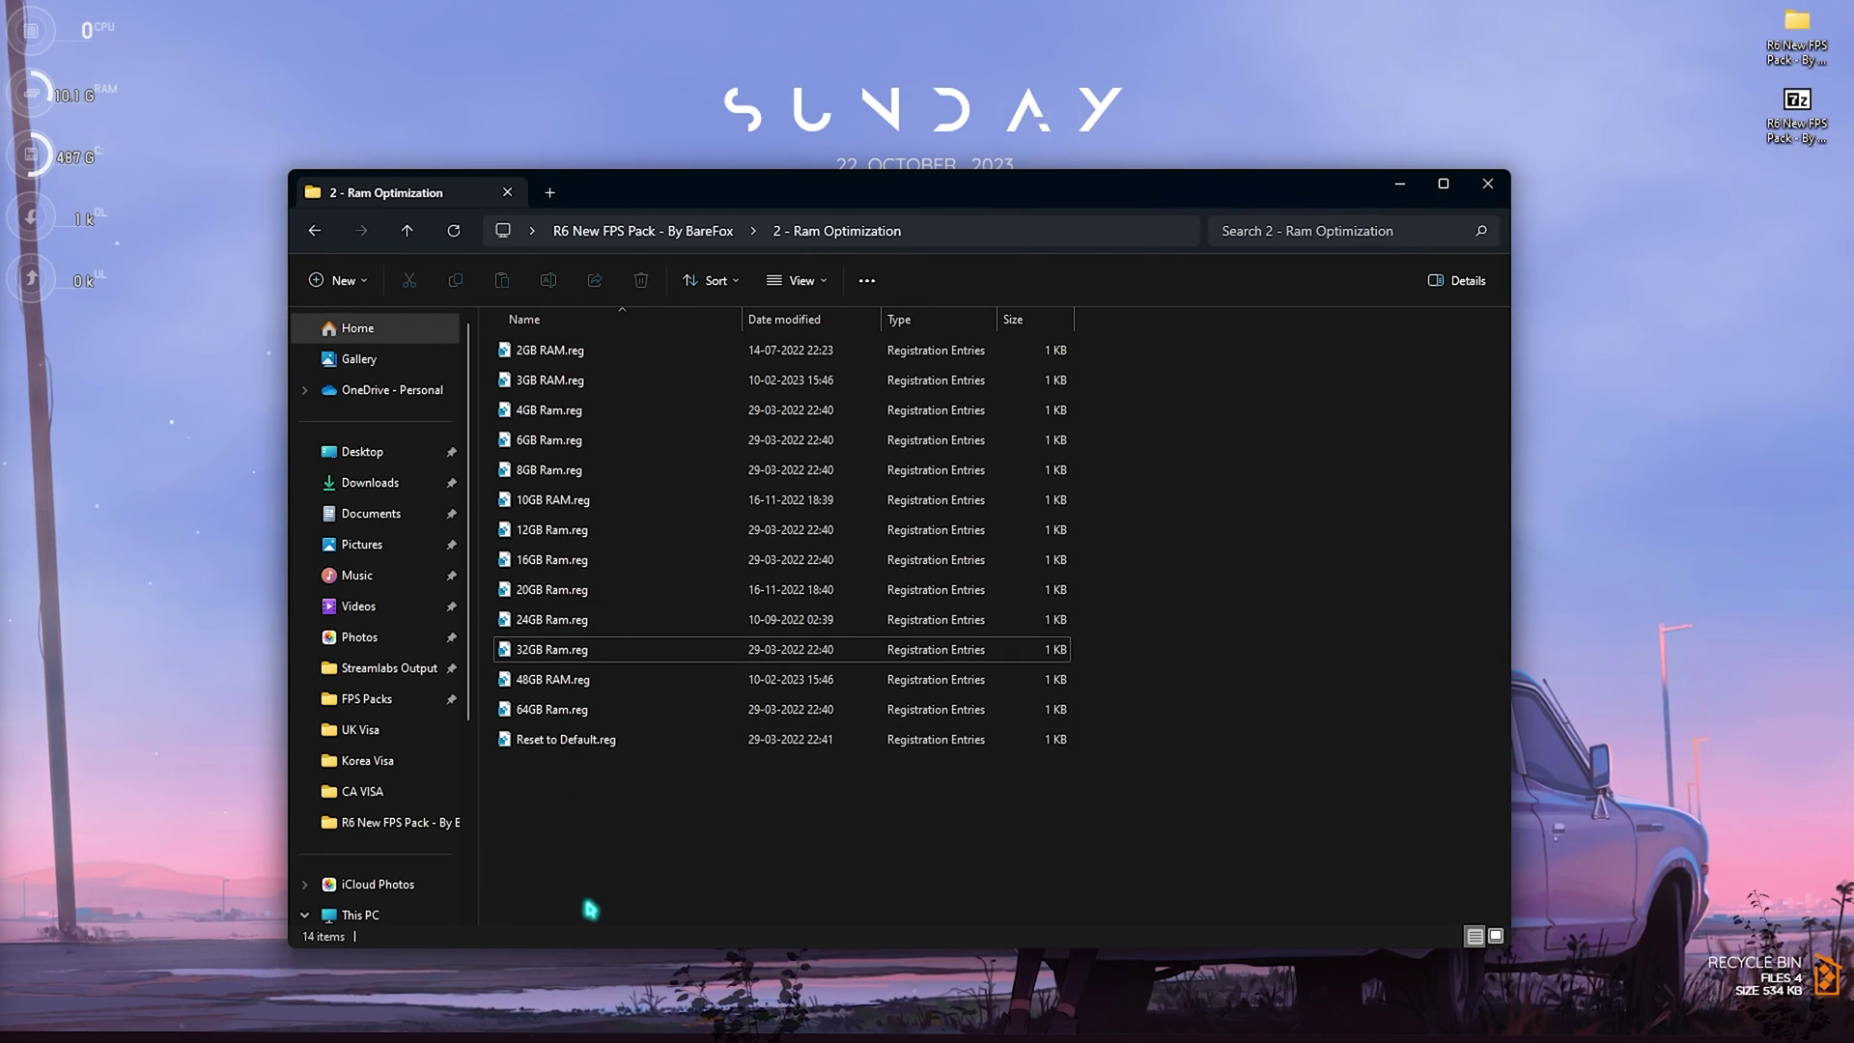
pyautogui.click(552, 744)
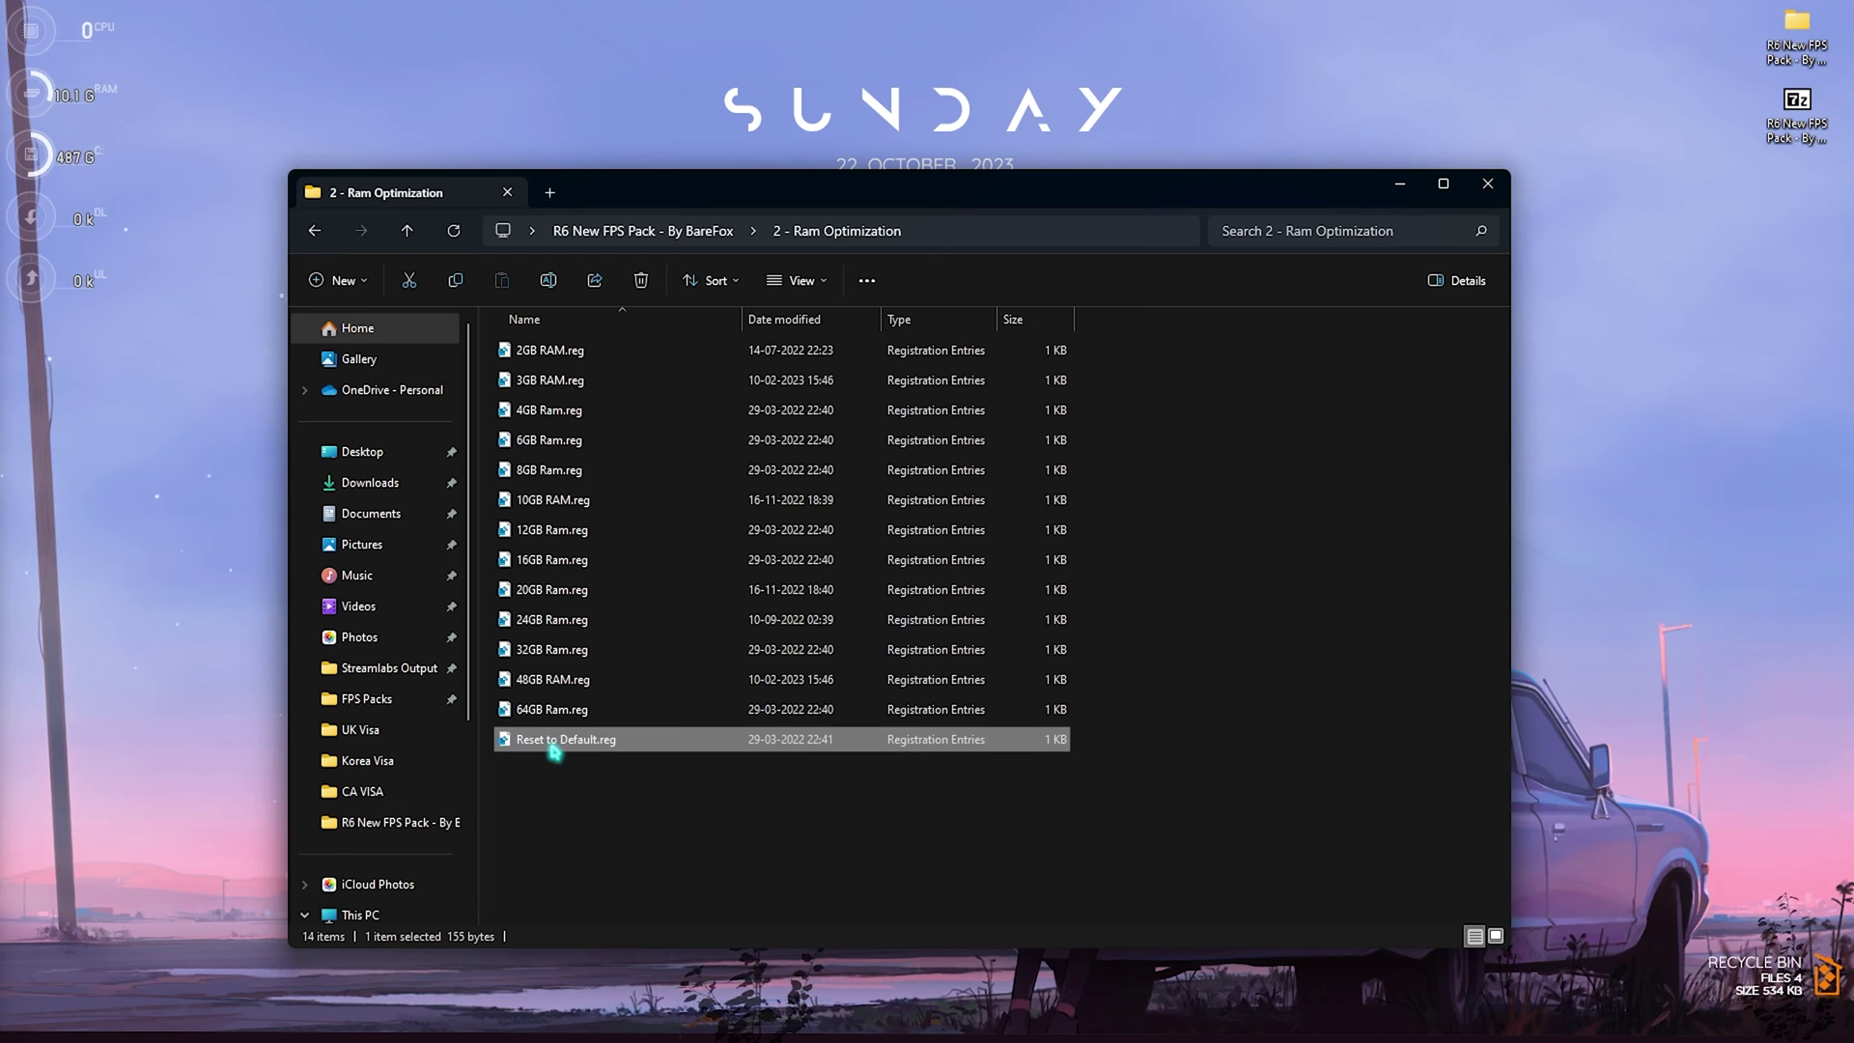
pyautogui.press('BackSpace')
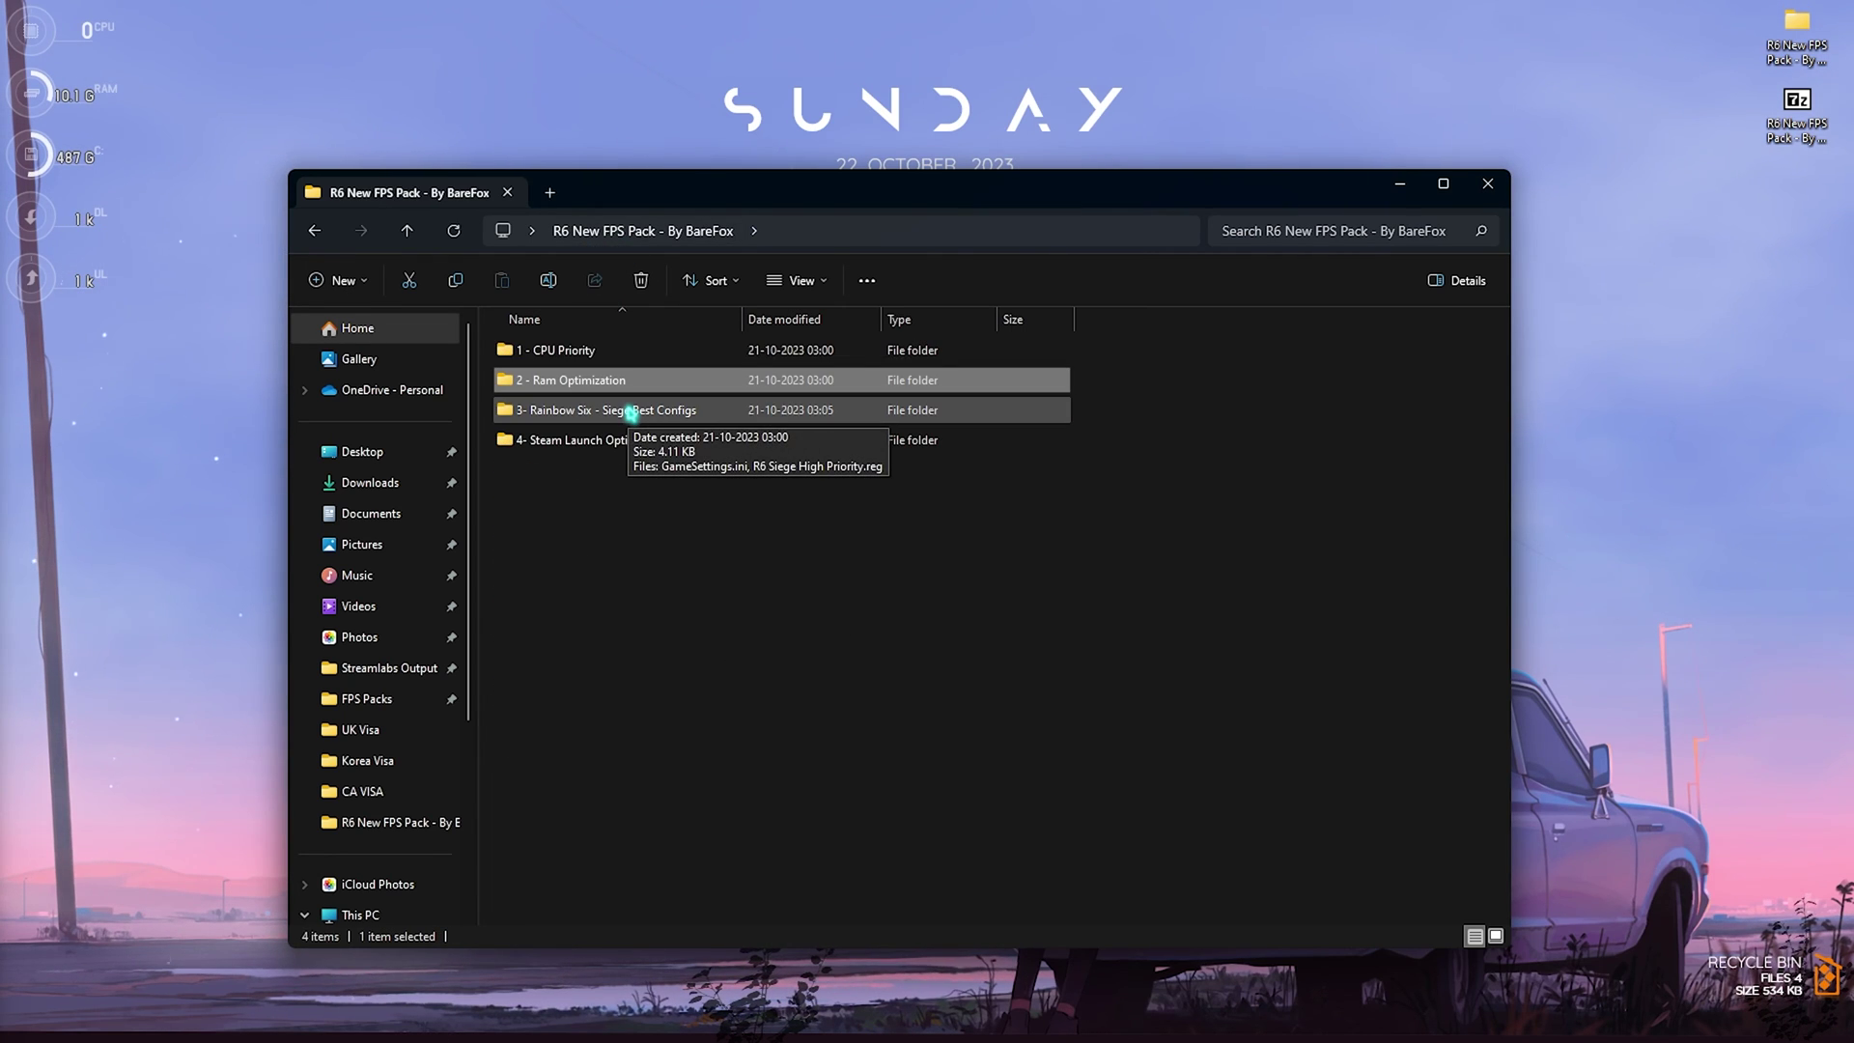
# Step: Copy GameSettings.ini from the pack's 3- Rainbow Six - Siege Best Configs folder
pyautogui.doubleClick(630, 411)
pyautogui.click(579, 386)
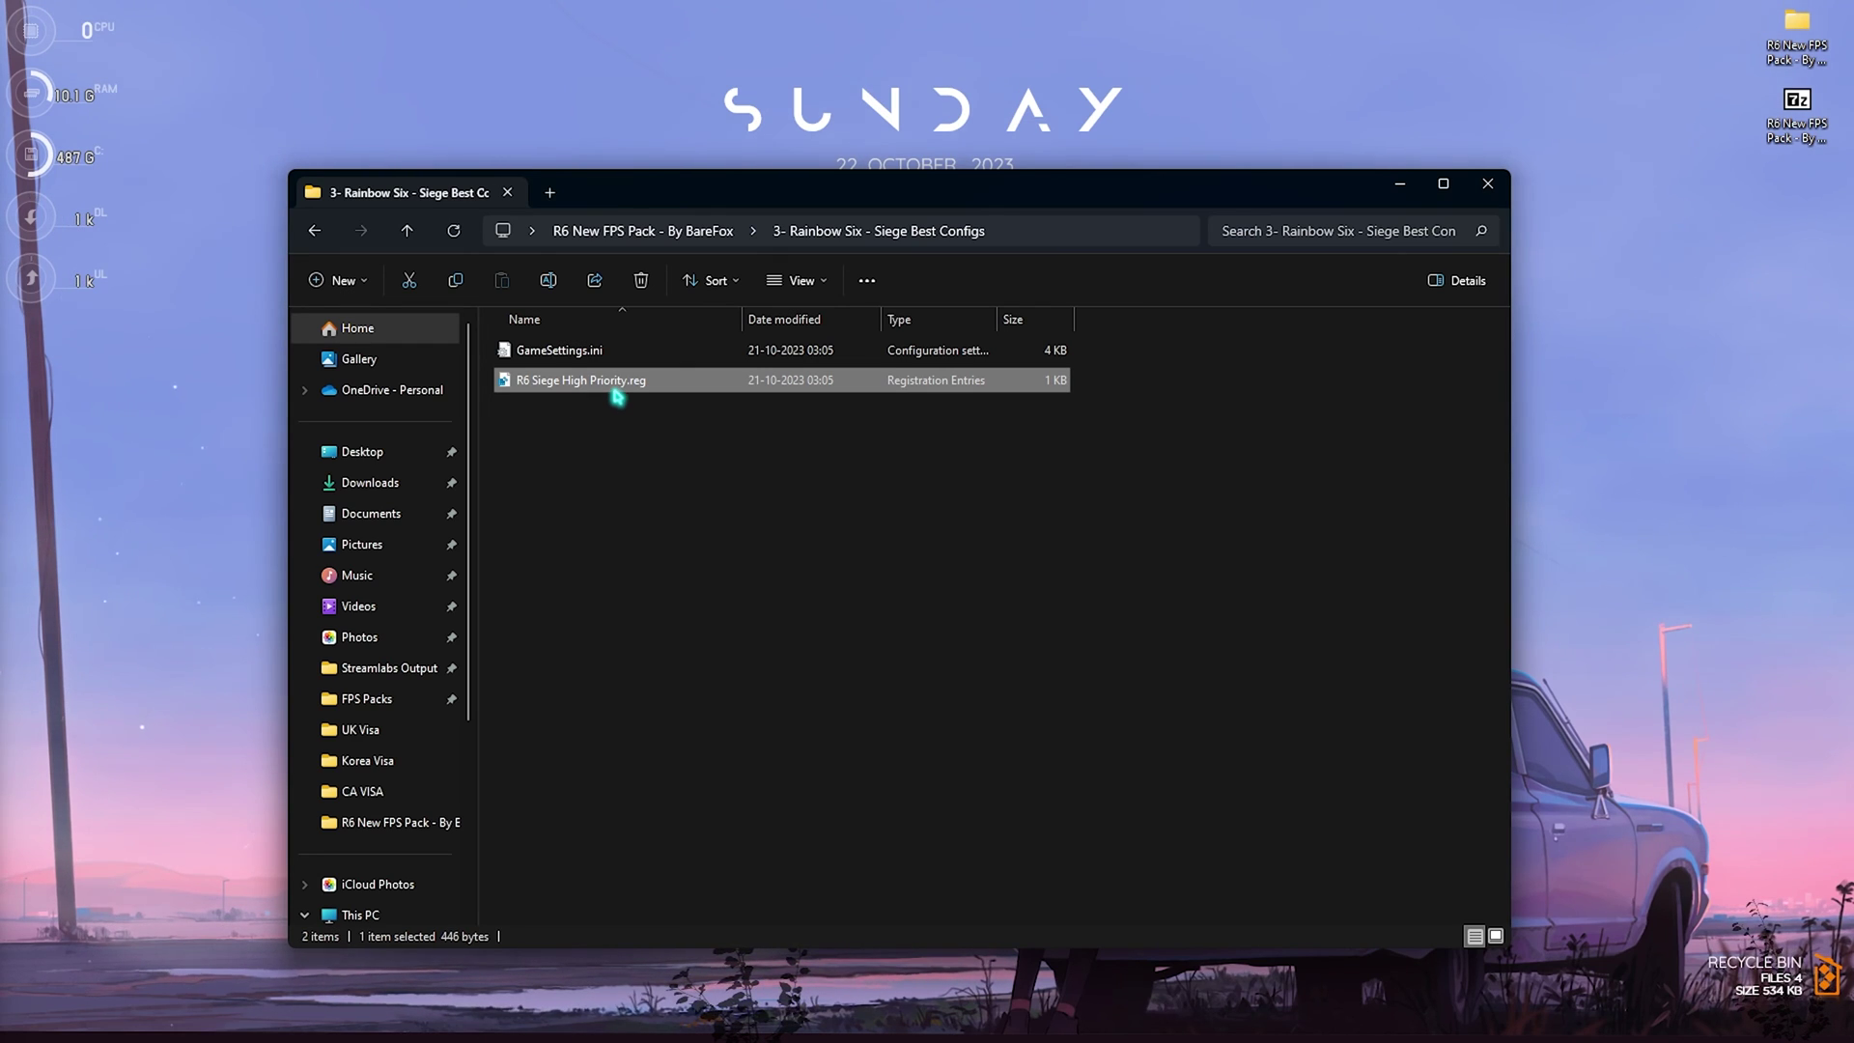
pyautogui.click(541, 355)
pyautogui.hotkey('ctrl', 'c')
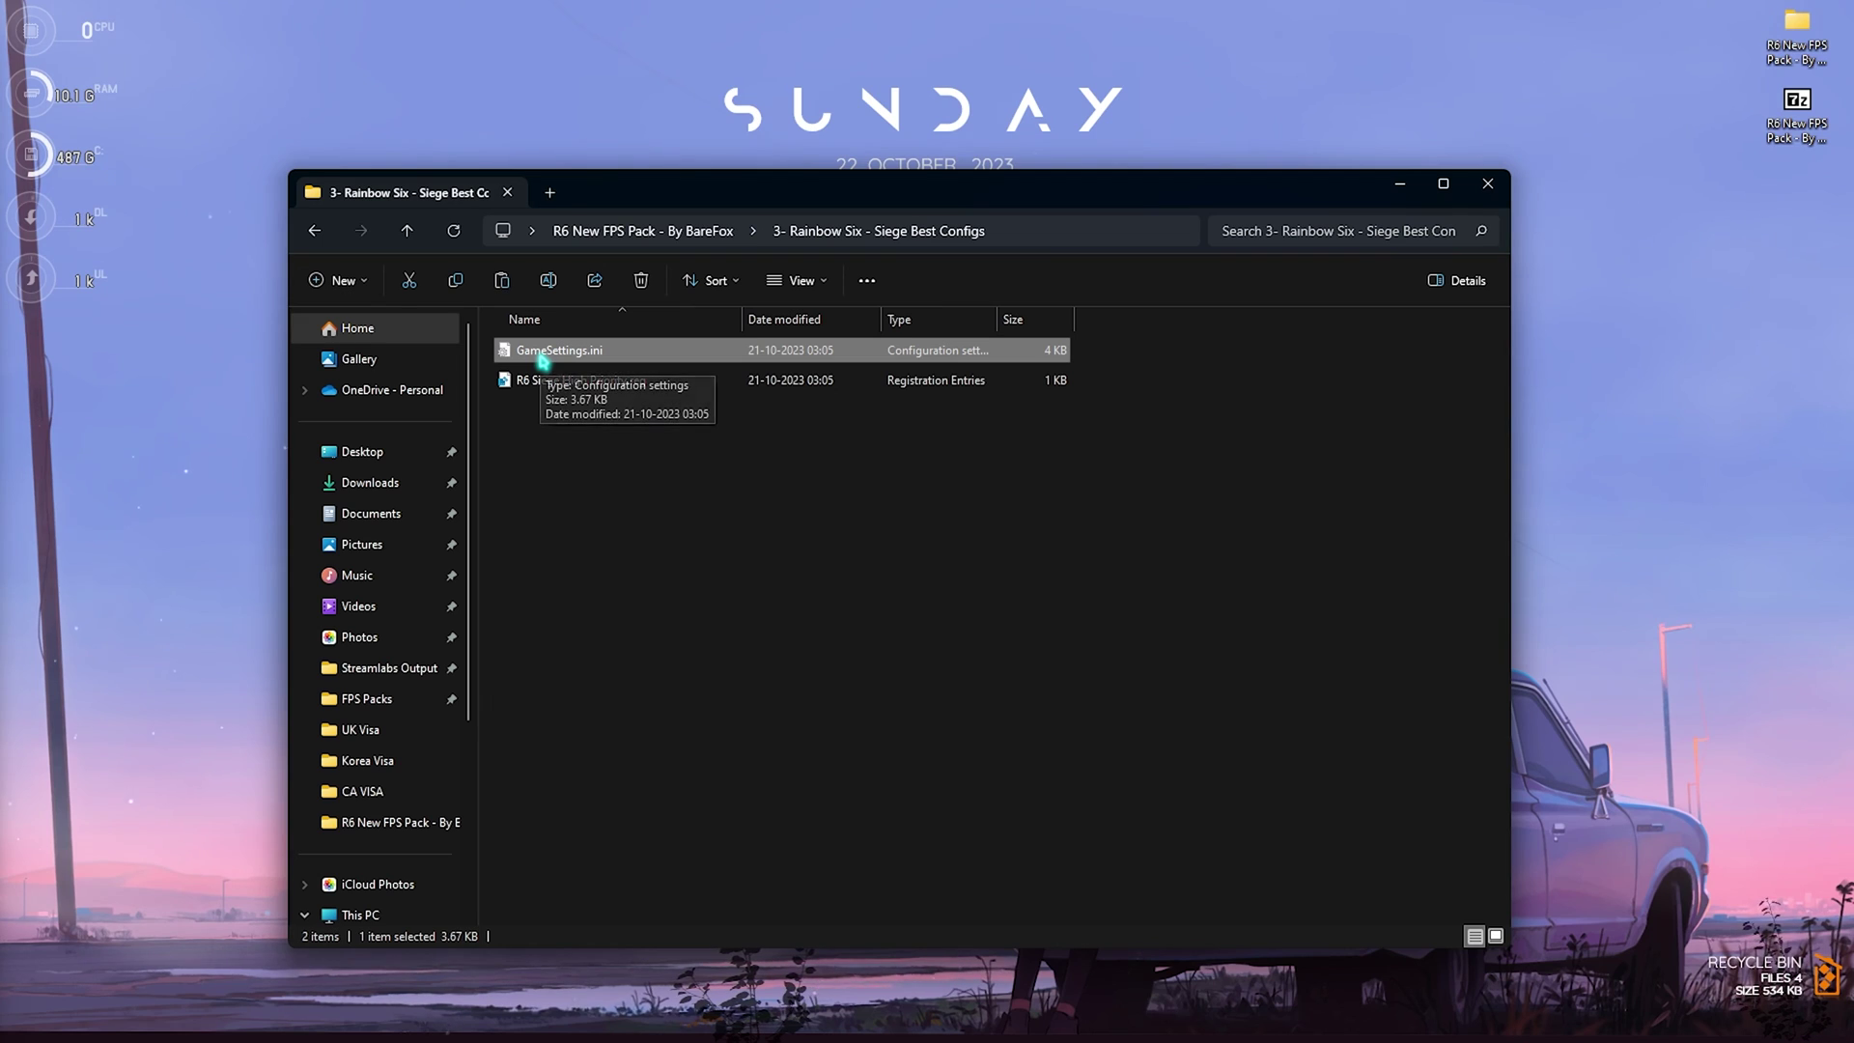
# Step: Navigate to Documents > My Games > Rainbow Six - Siege
pyautogui.click(391, 517)
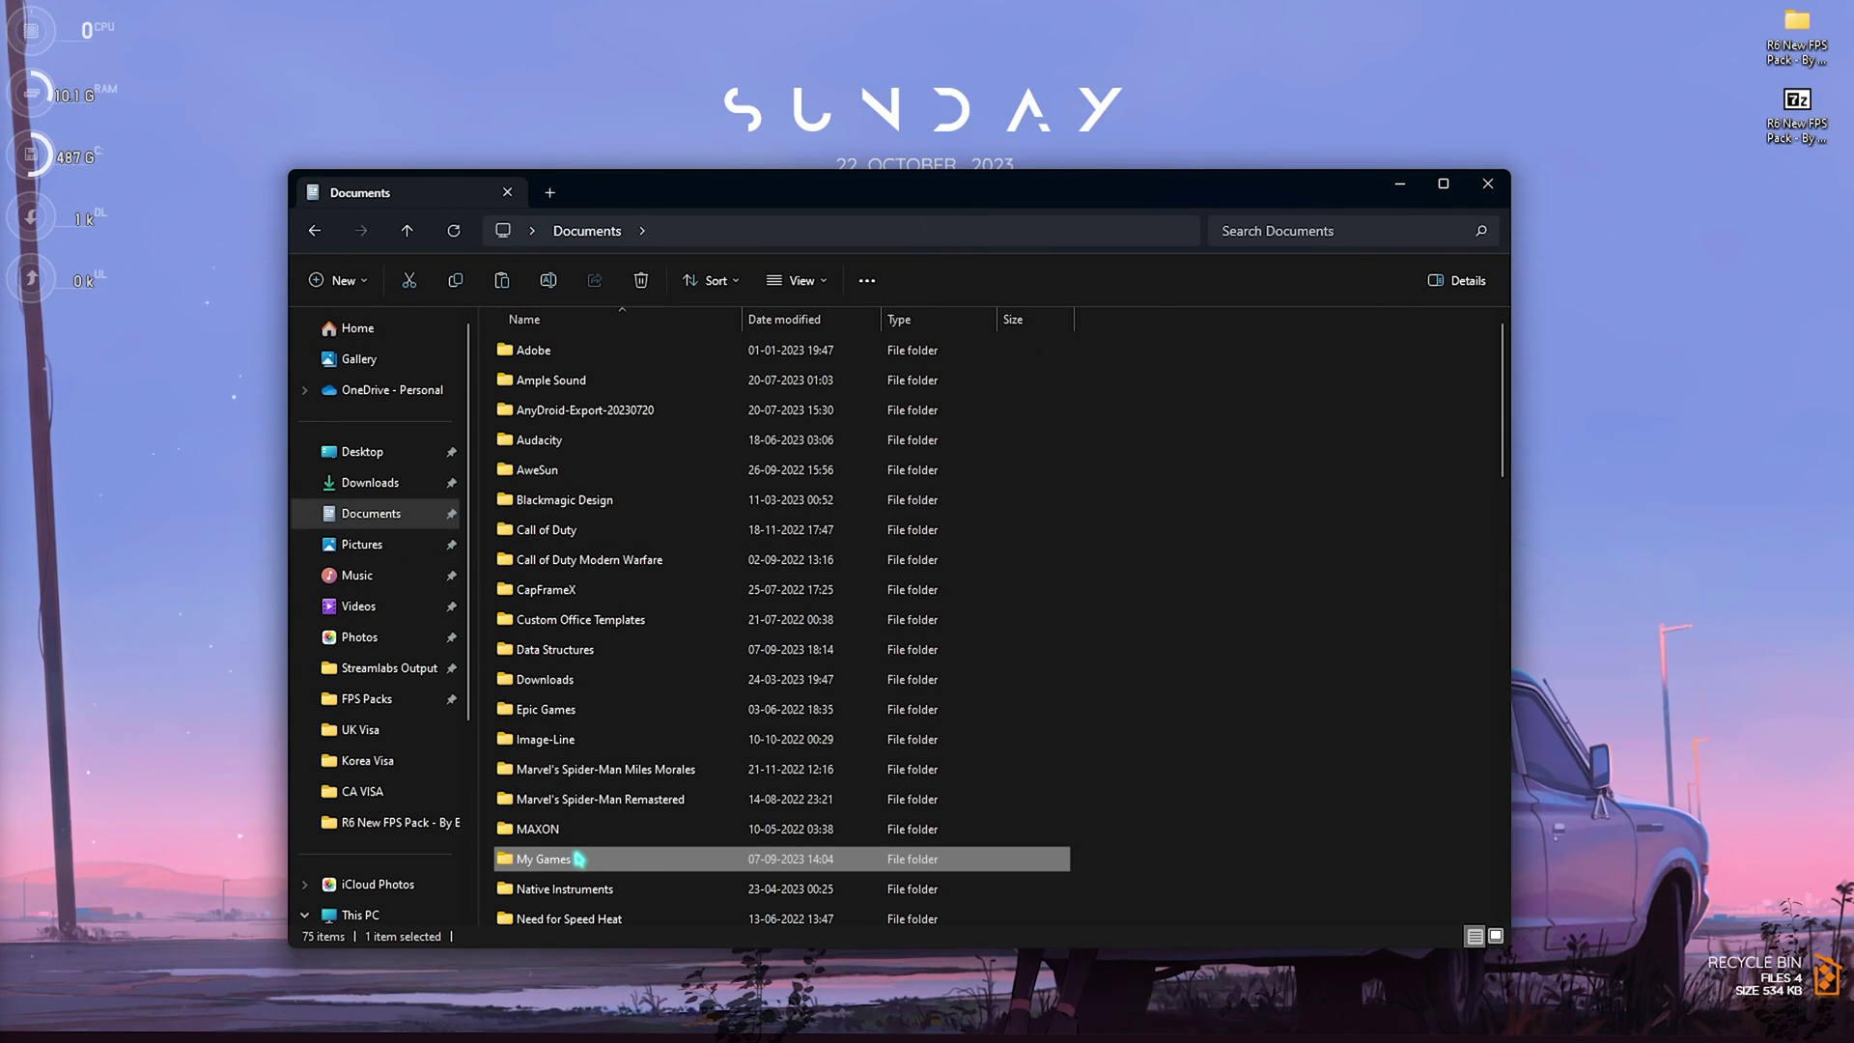
pyautogui.doubleClick(578, 858)
pyautogui.click(551, 417)
pyautogui.doubleClick(551, 418)
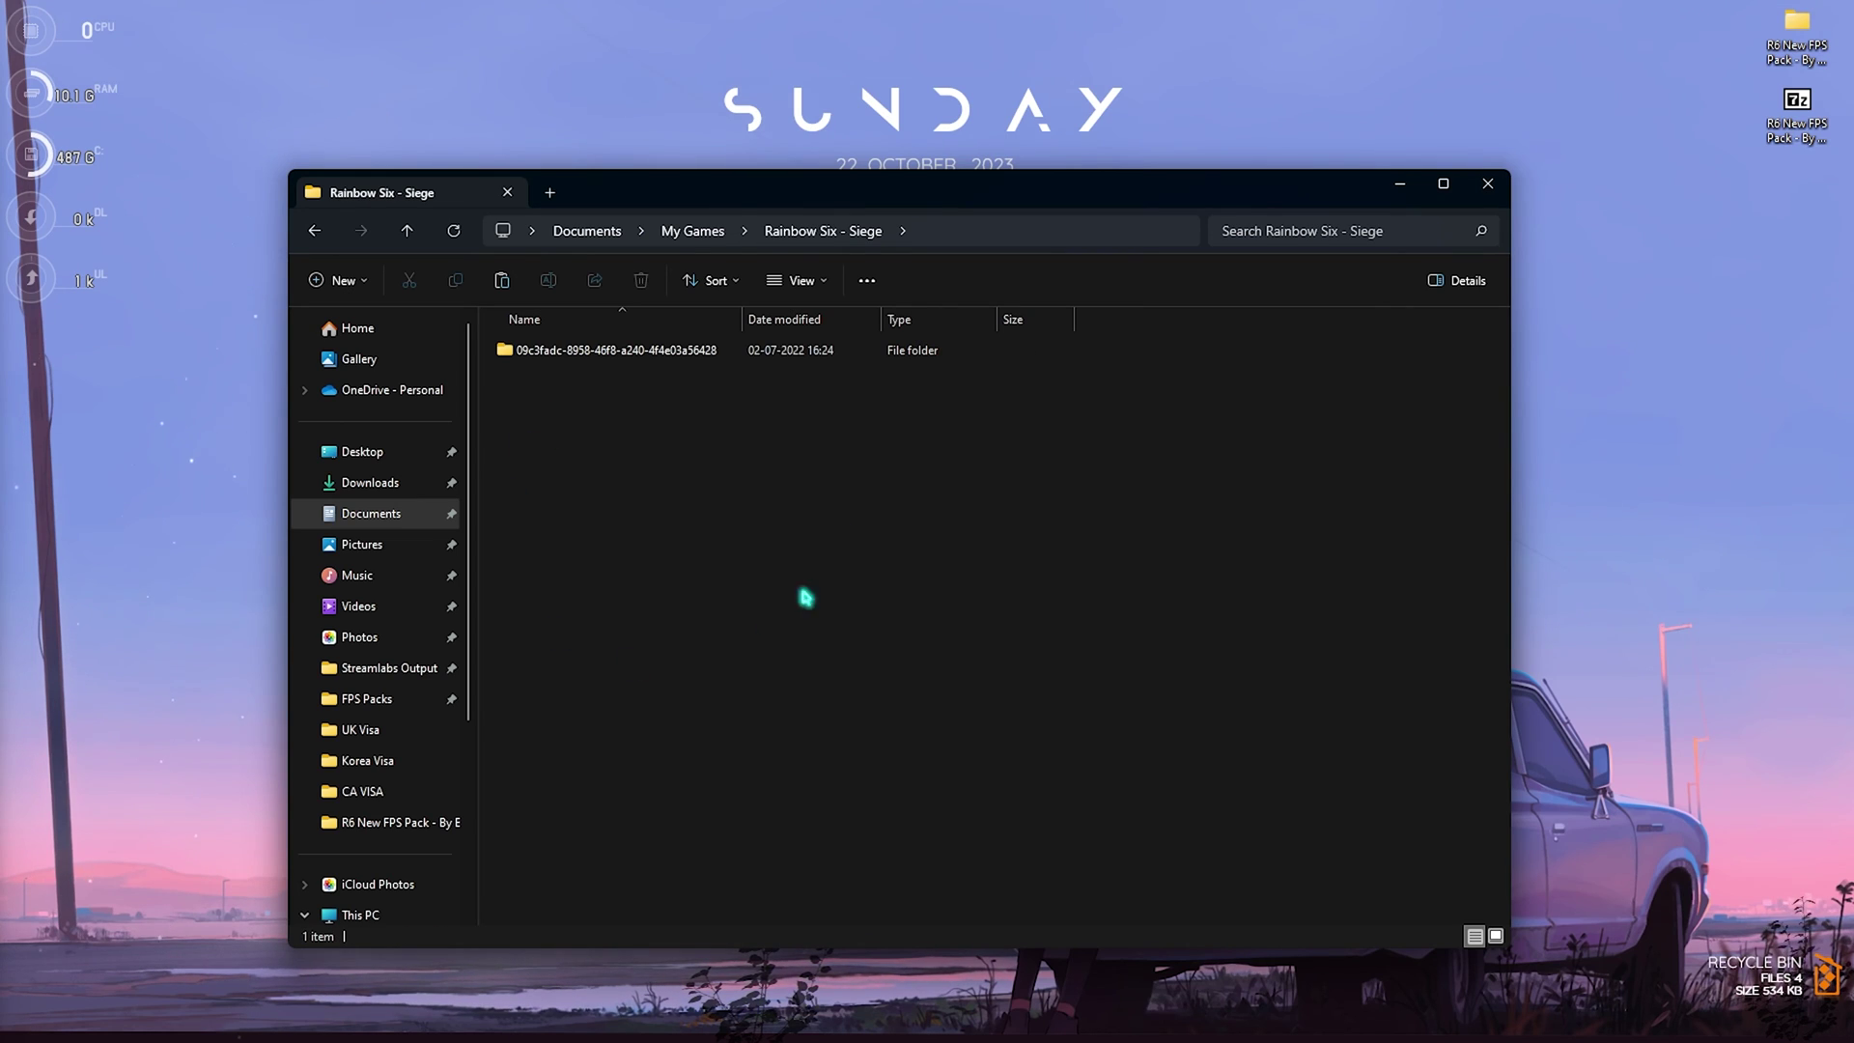
pyautogui.doubleClick(608, 358)
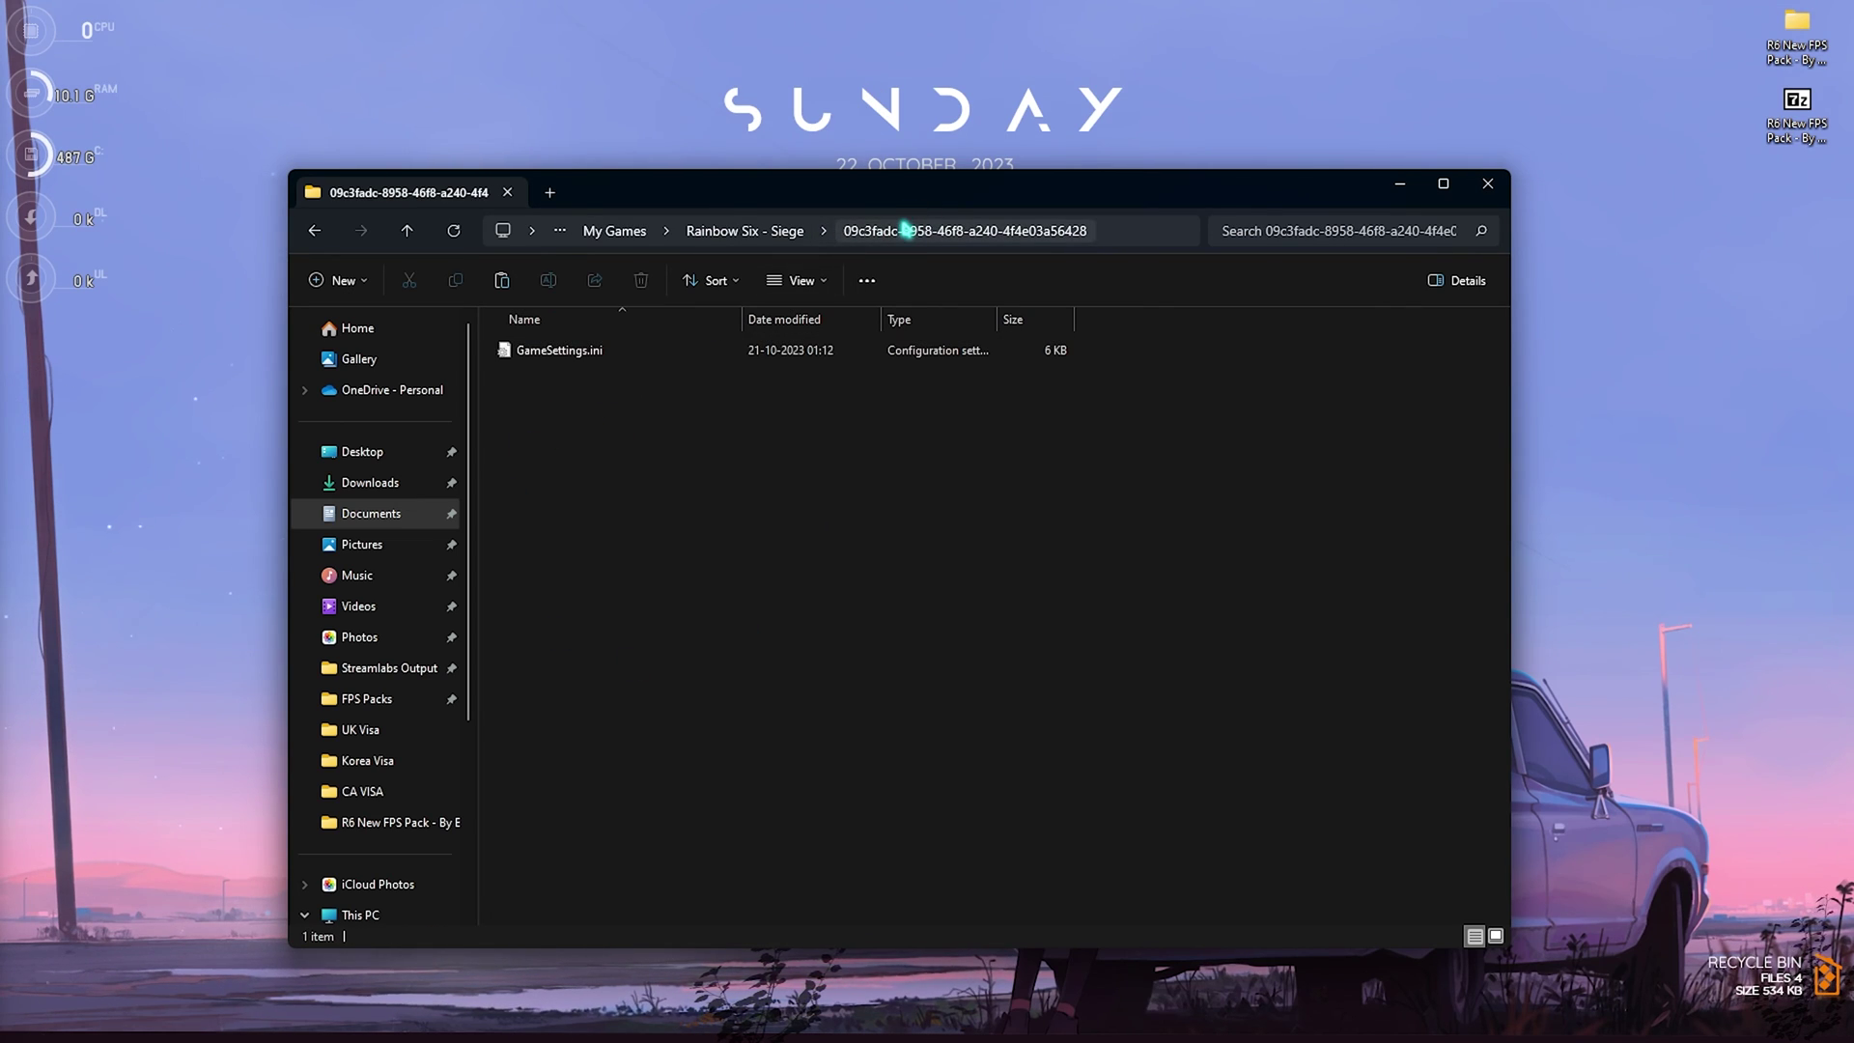
pyautogui.click(745, 231)
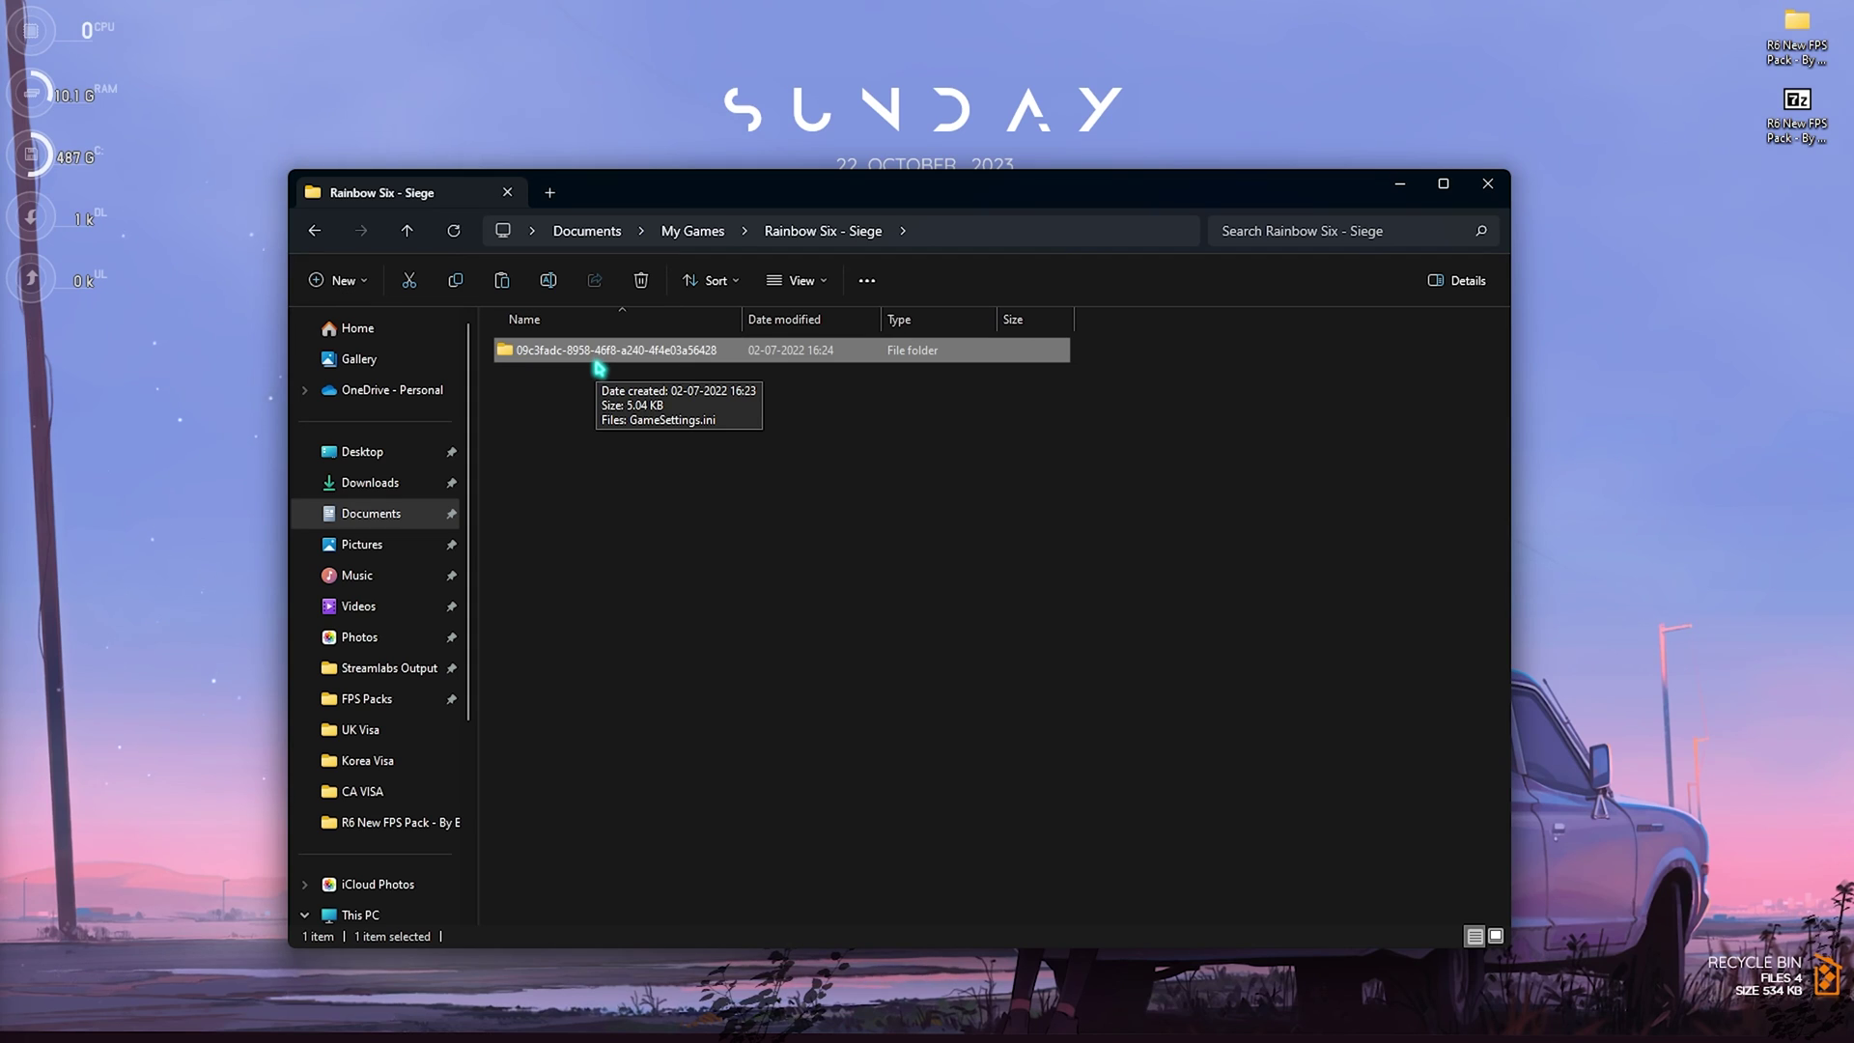
pyautogui.click(629, 489)
# Step: Open the profile subfolder and move its original GameSettings.ini onto the desktop
pyautogui.moveTo(786, 467); pyautogui.dragTo(712, 460)
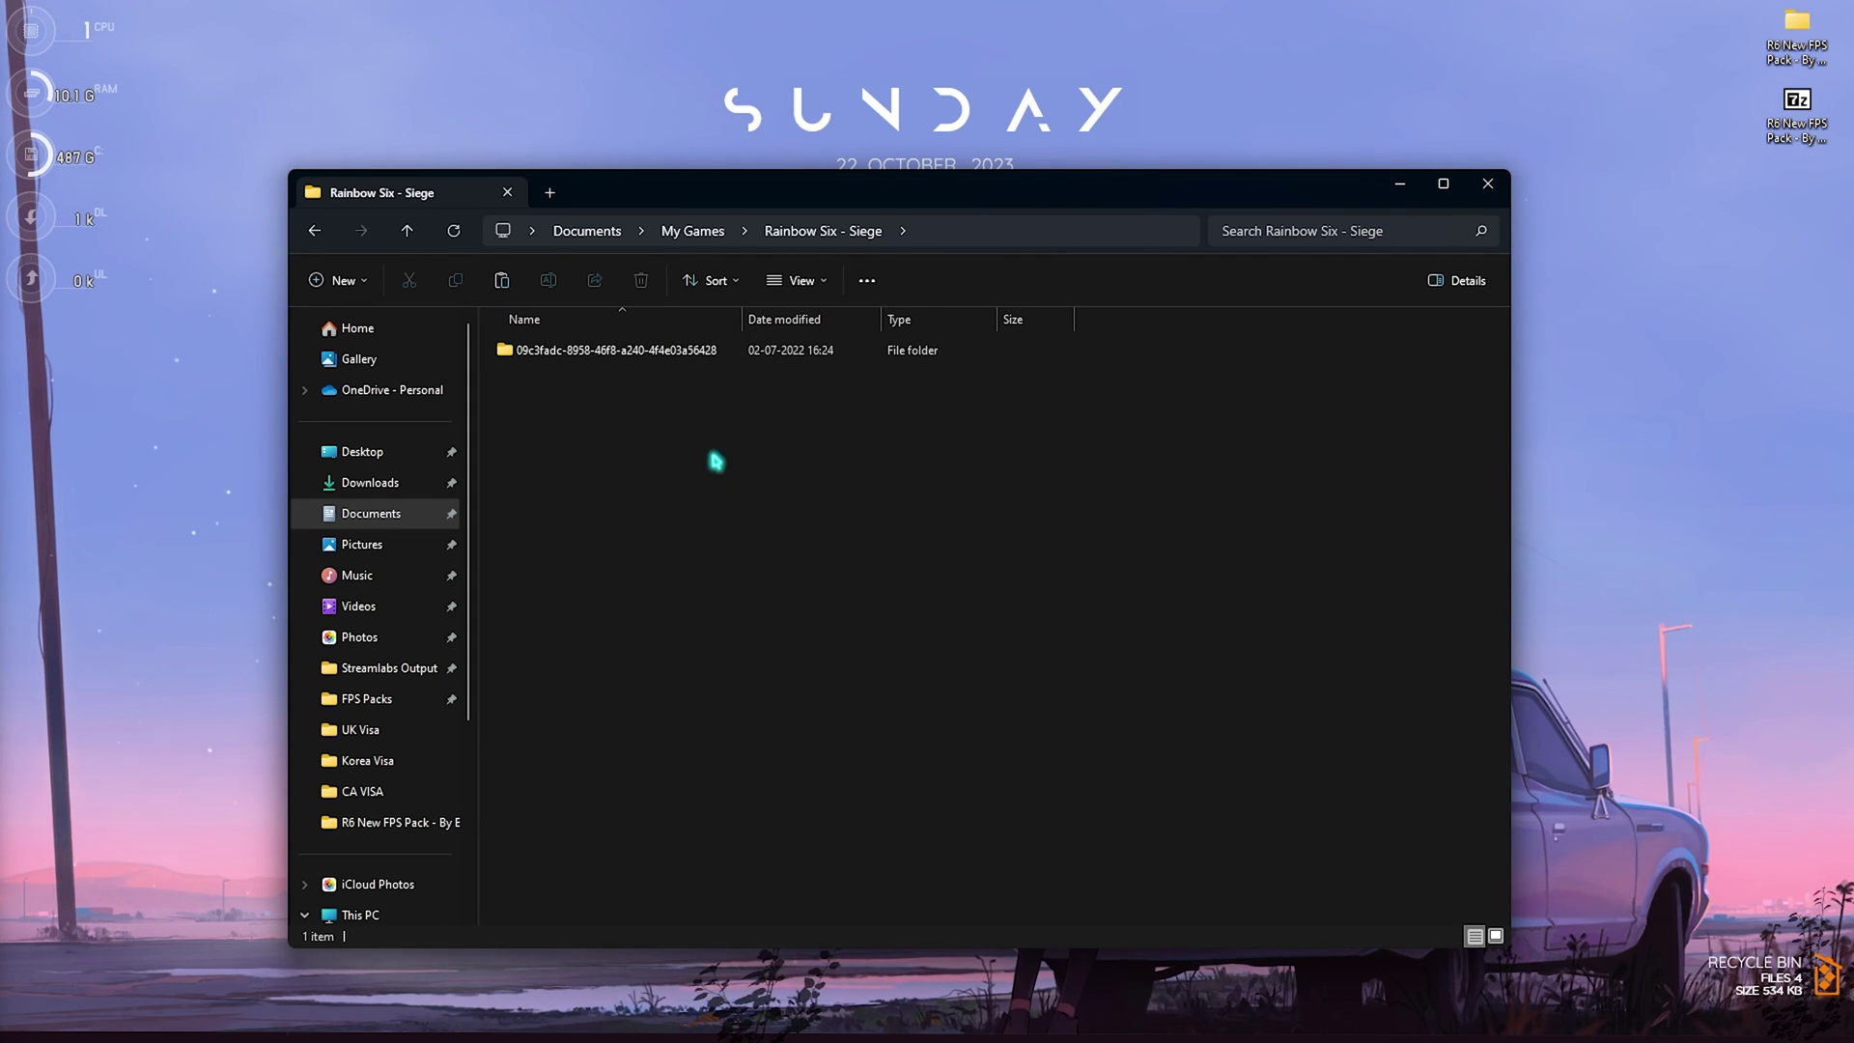
pyautogui.click(663, 365)
pyautogui.doubleClick(664, 366)
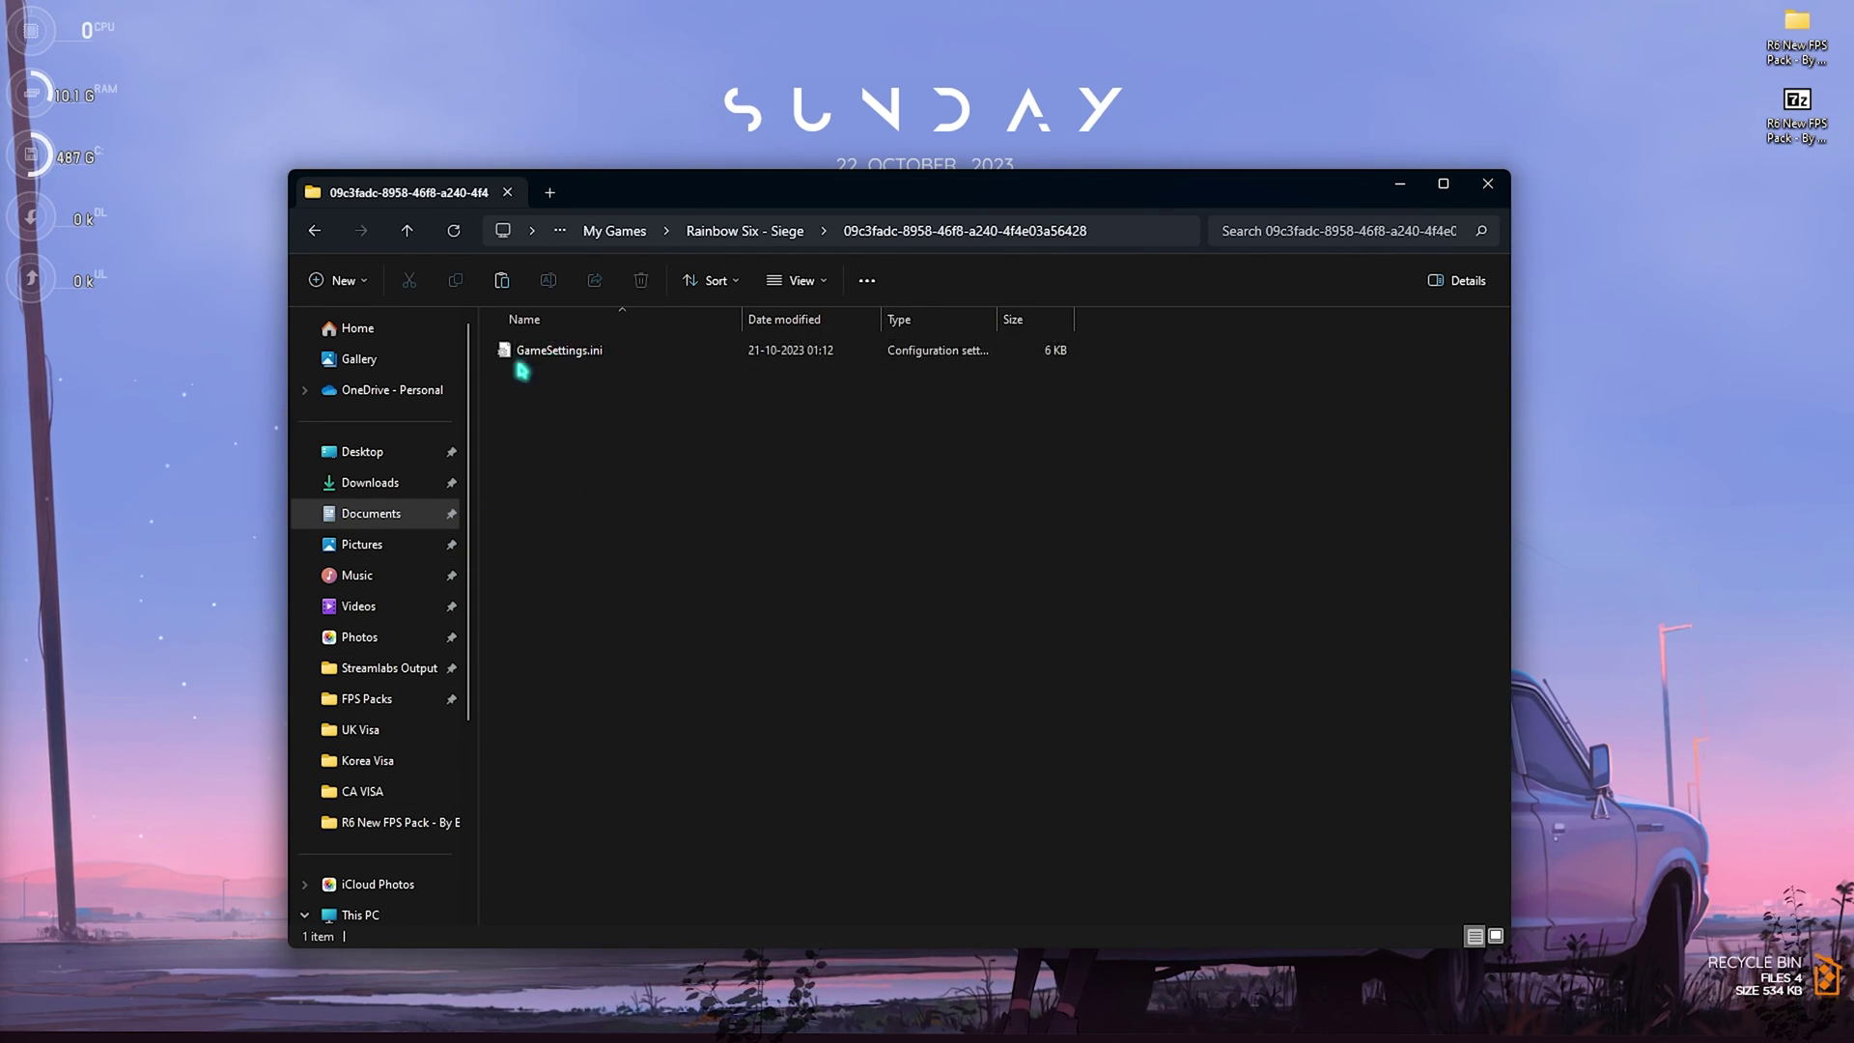
pyautogui.moveTo(534, 353); pyautogui.dragTo(113, 372)
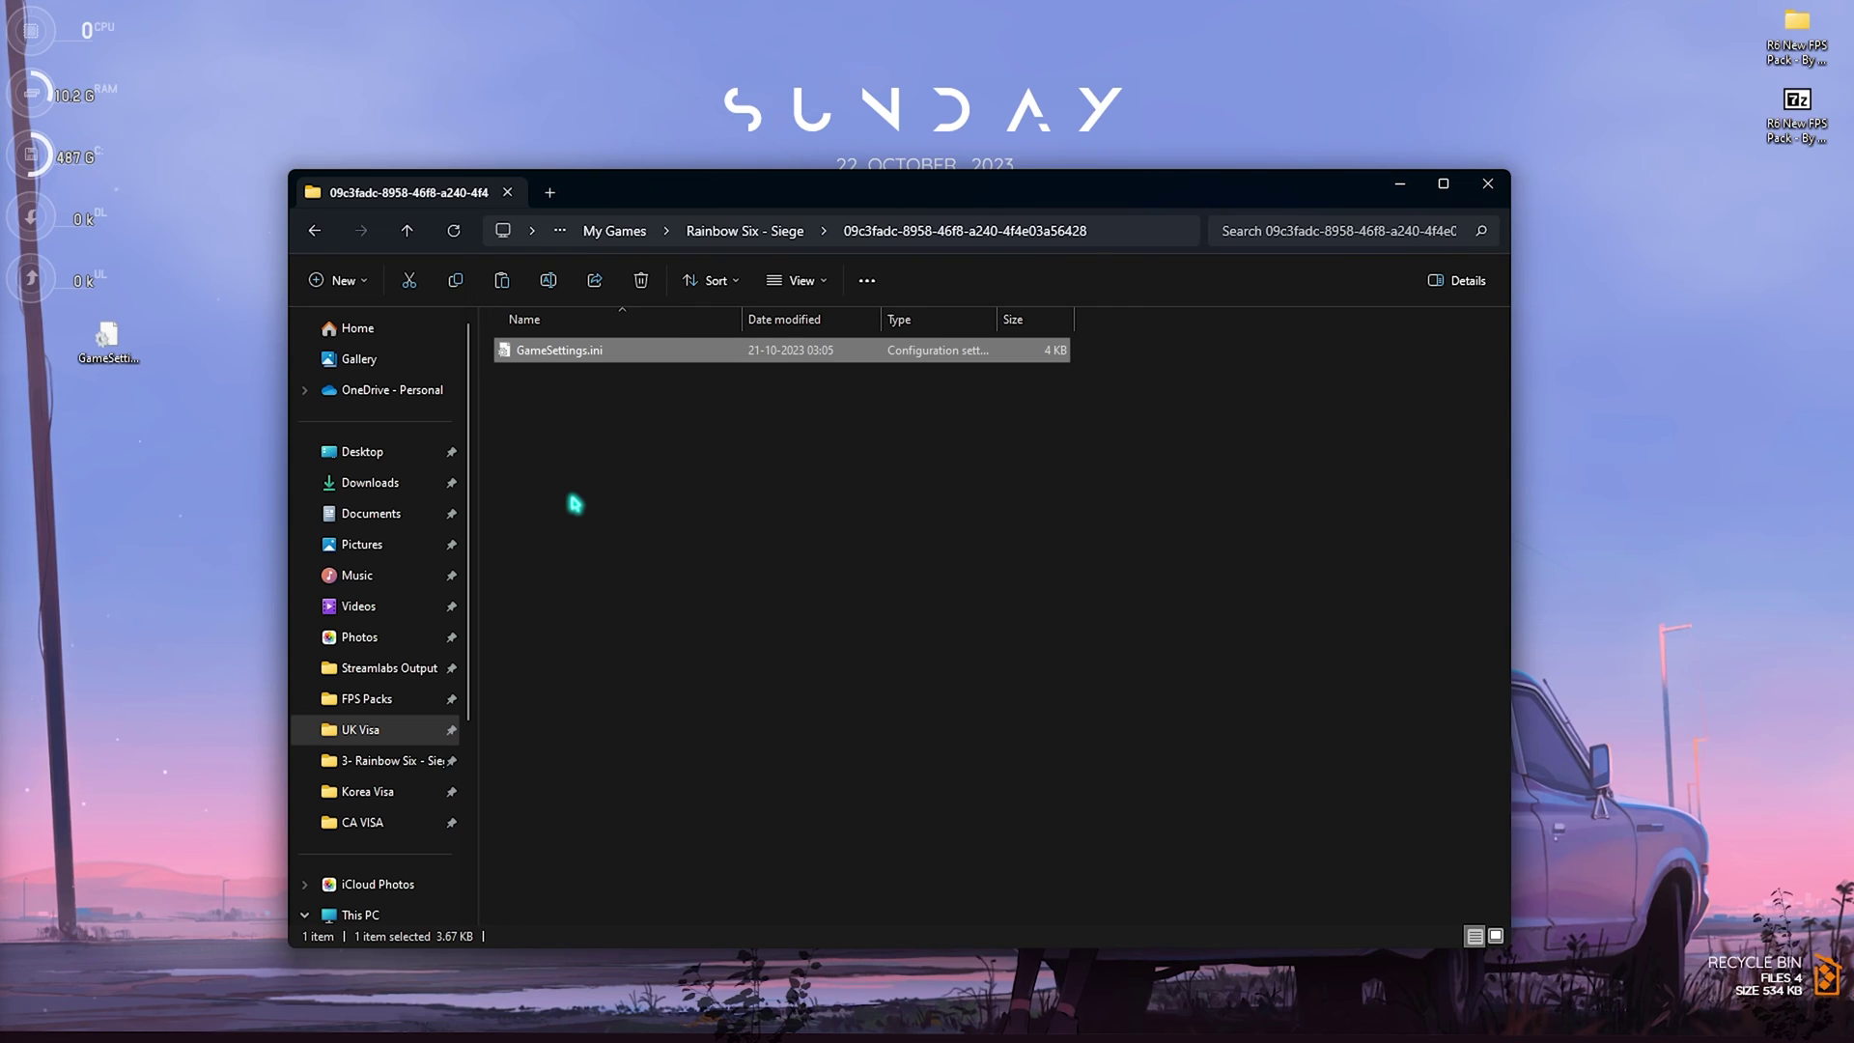
pyautogui.moveTo(625, 468)
pyautogui.mouseDown()
pyautogui.moveTo(570, 298)
pyautogui.moveTo(615, 492)
pyautogui.mouseUp()
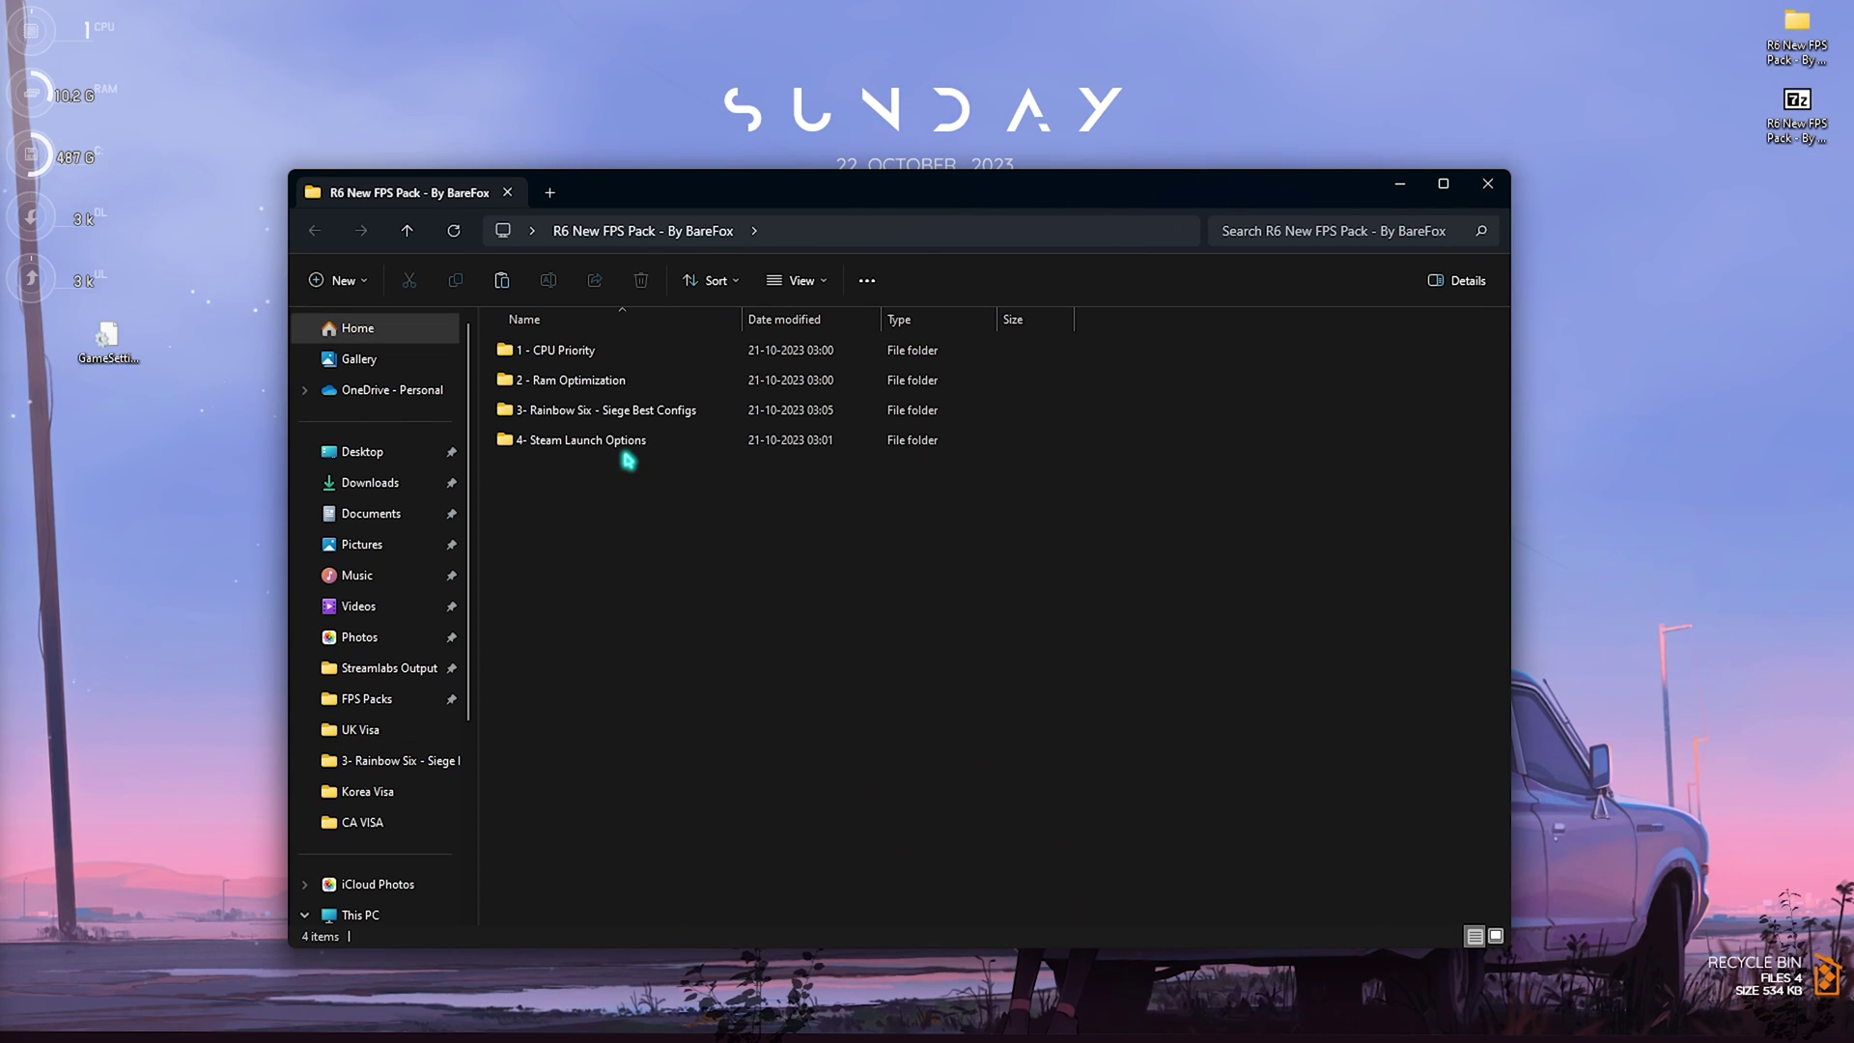
# Step: Open Steam Launch Options.txt from the 4- Steam Launch Options folder and copy -high
pyautogui.doubleClick(572, 446)
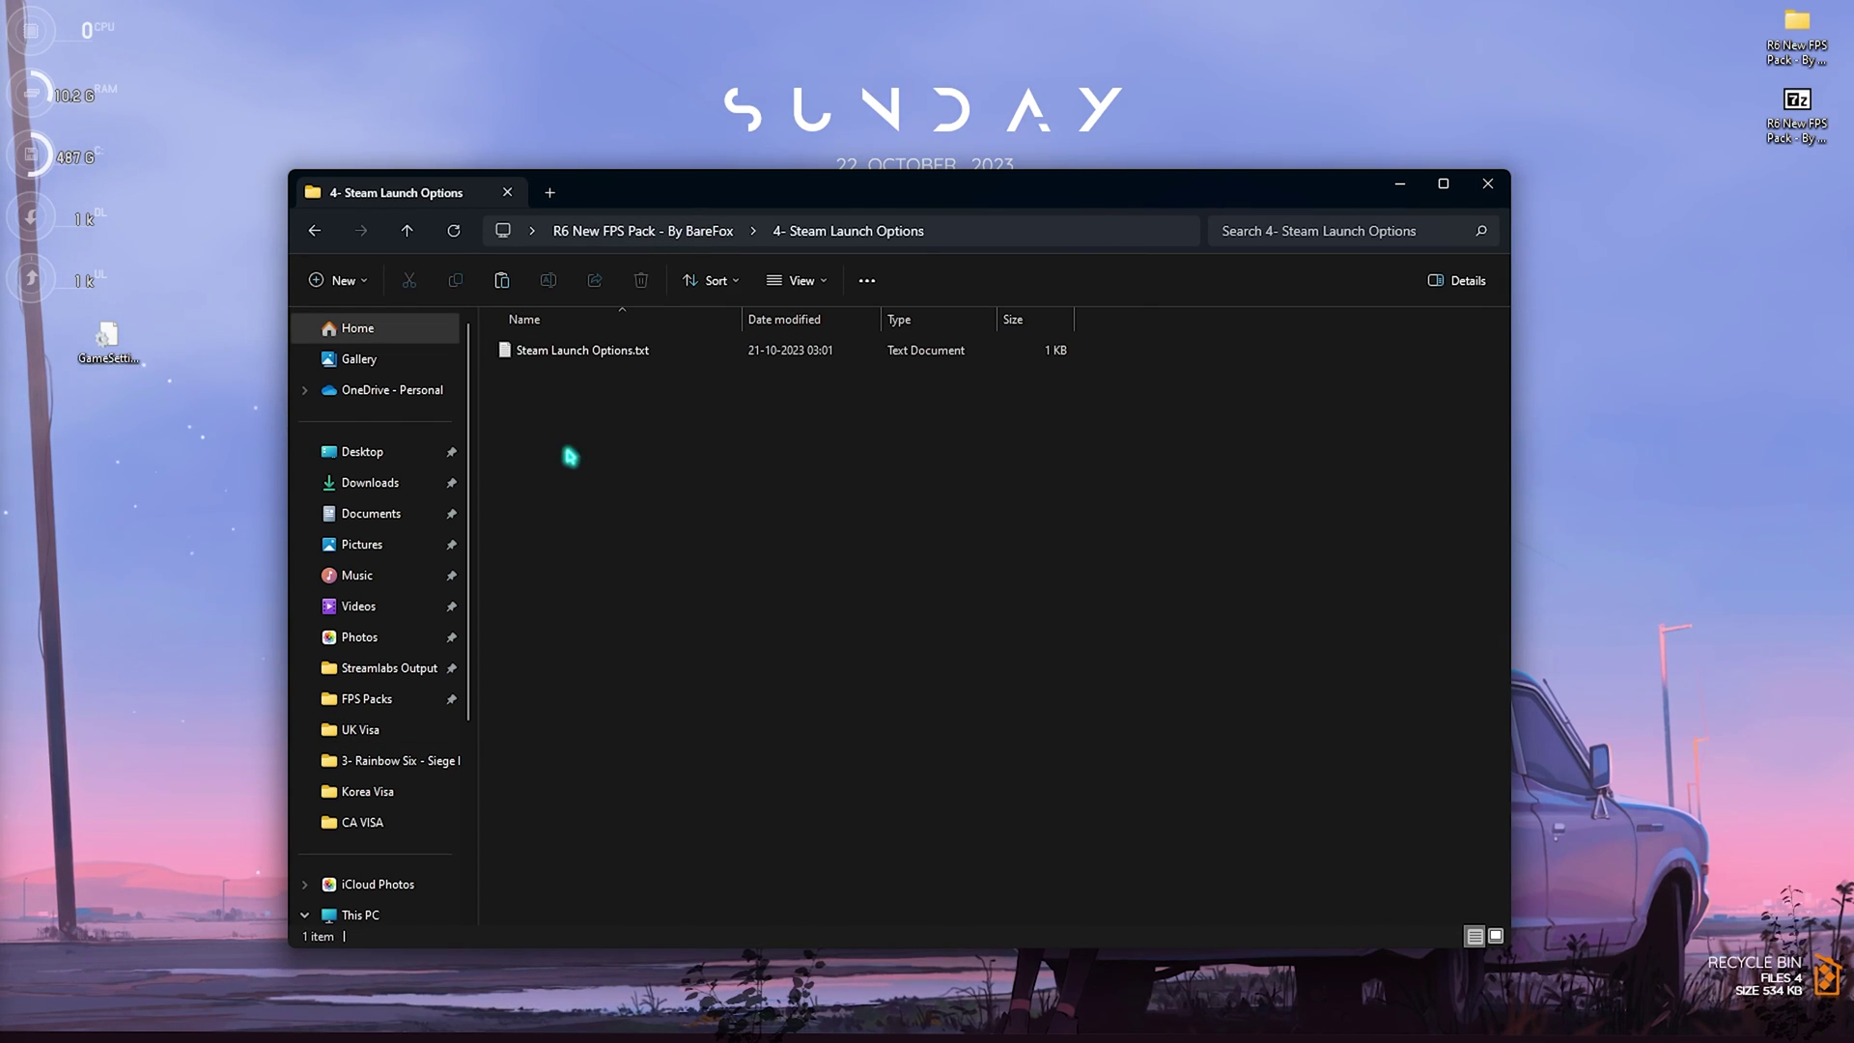
pyautogui.click(591, 357)
pyautogui.press('Return')
pyautogui.moveTo(215, 237); pyautogui.dragTo(90, 224)
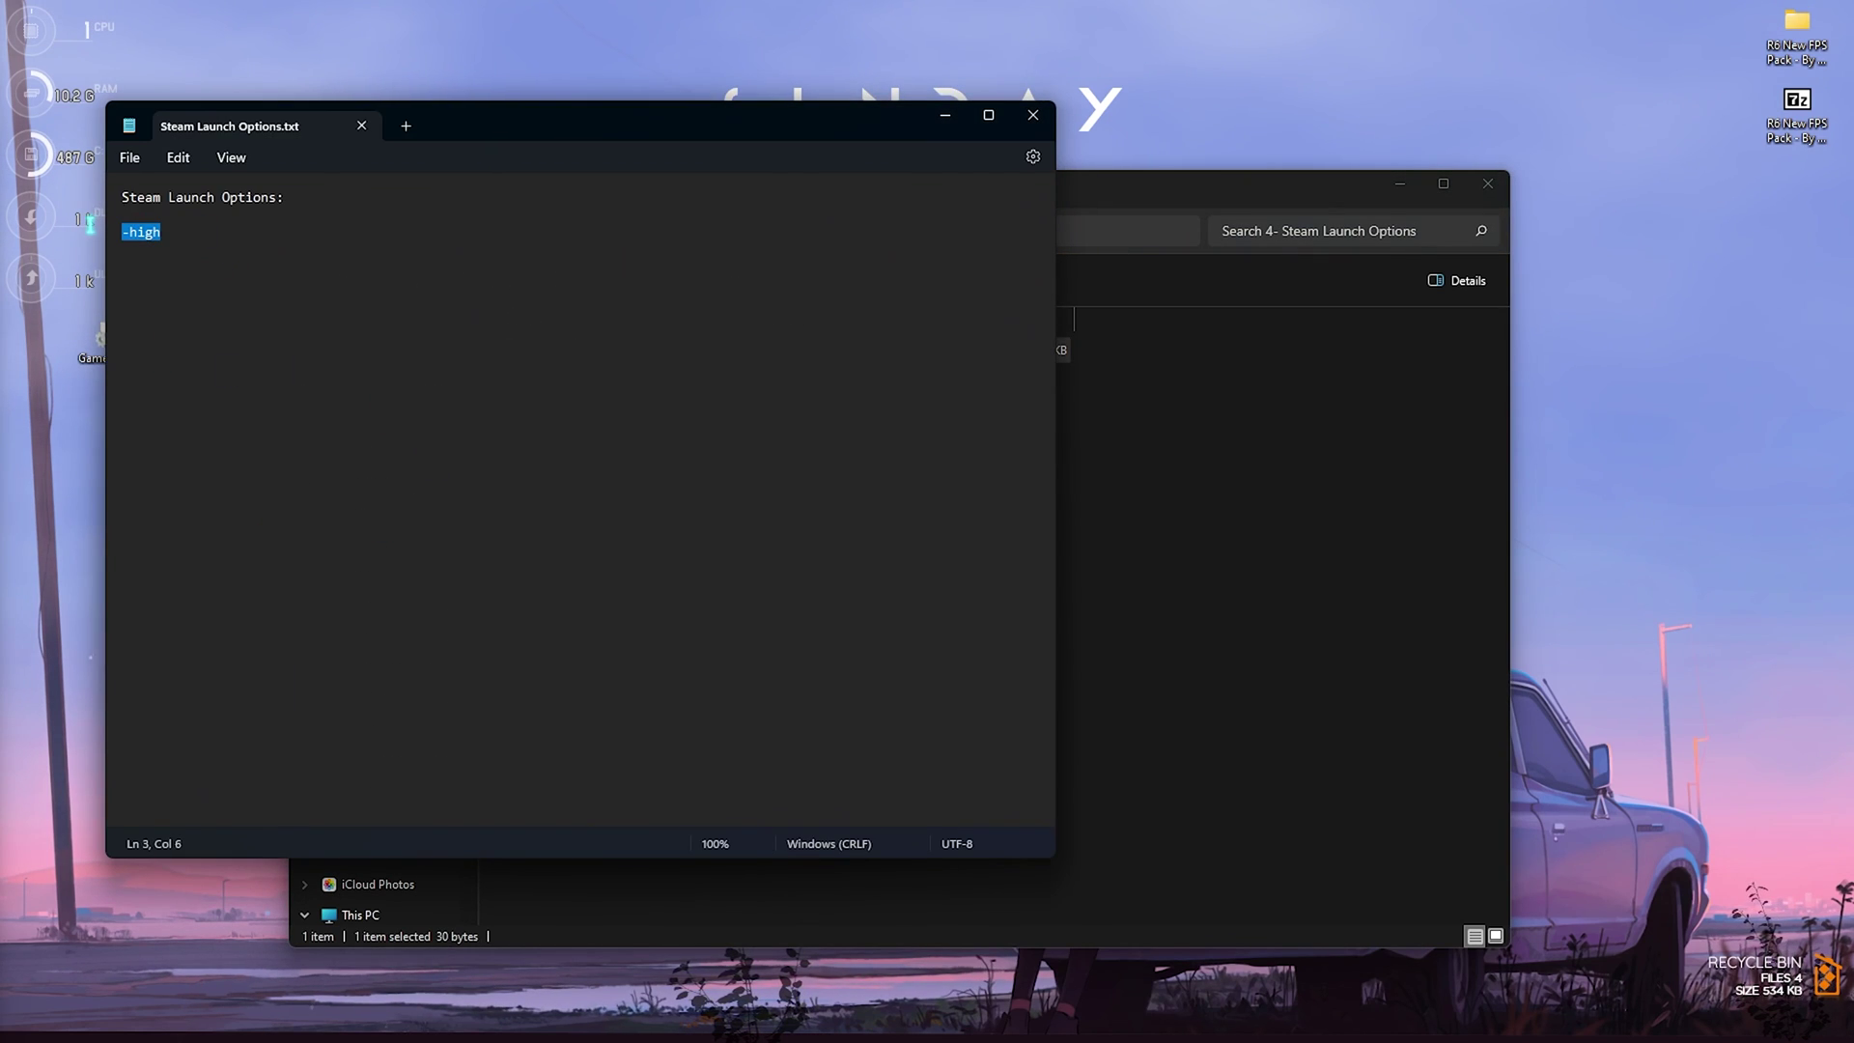
# Step: In Steam, enter -high as Rainbow Six Siege's launch option in its Properties
pyautogui.press('super')
pyautogui.write('steam')
pyautogui.press('Return')
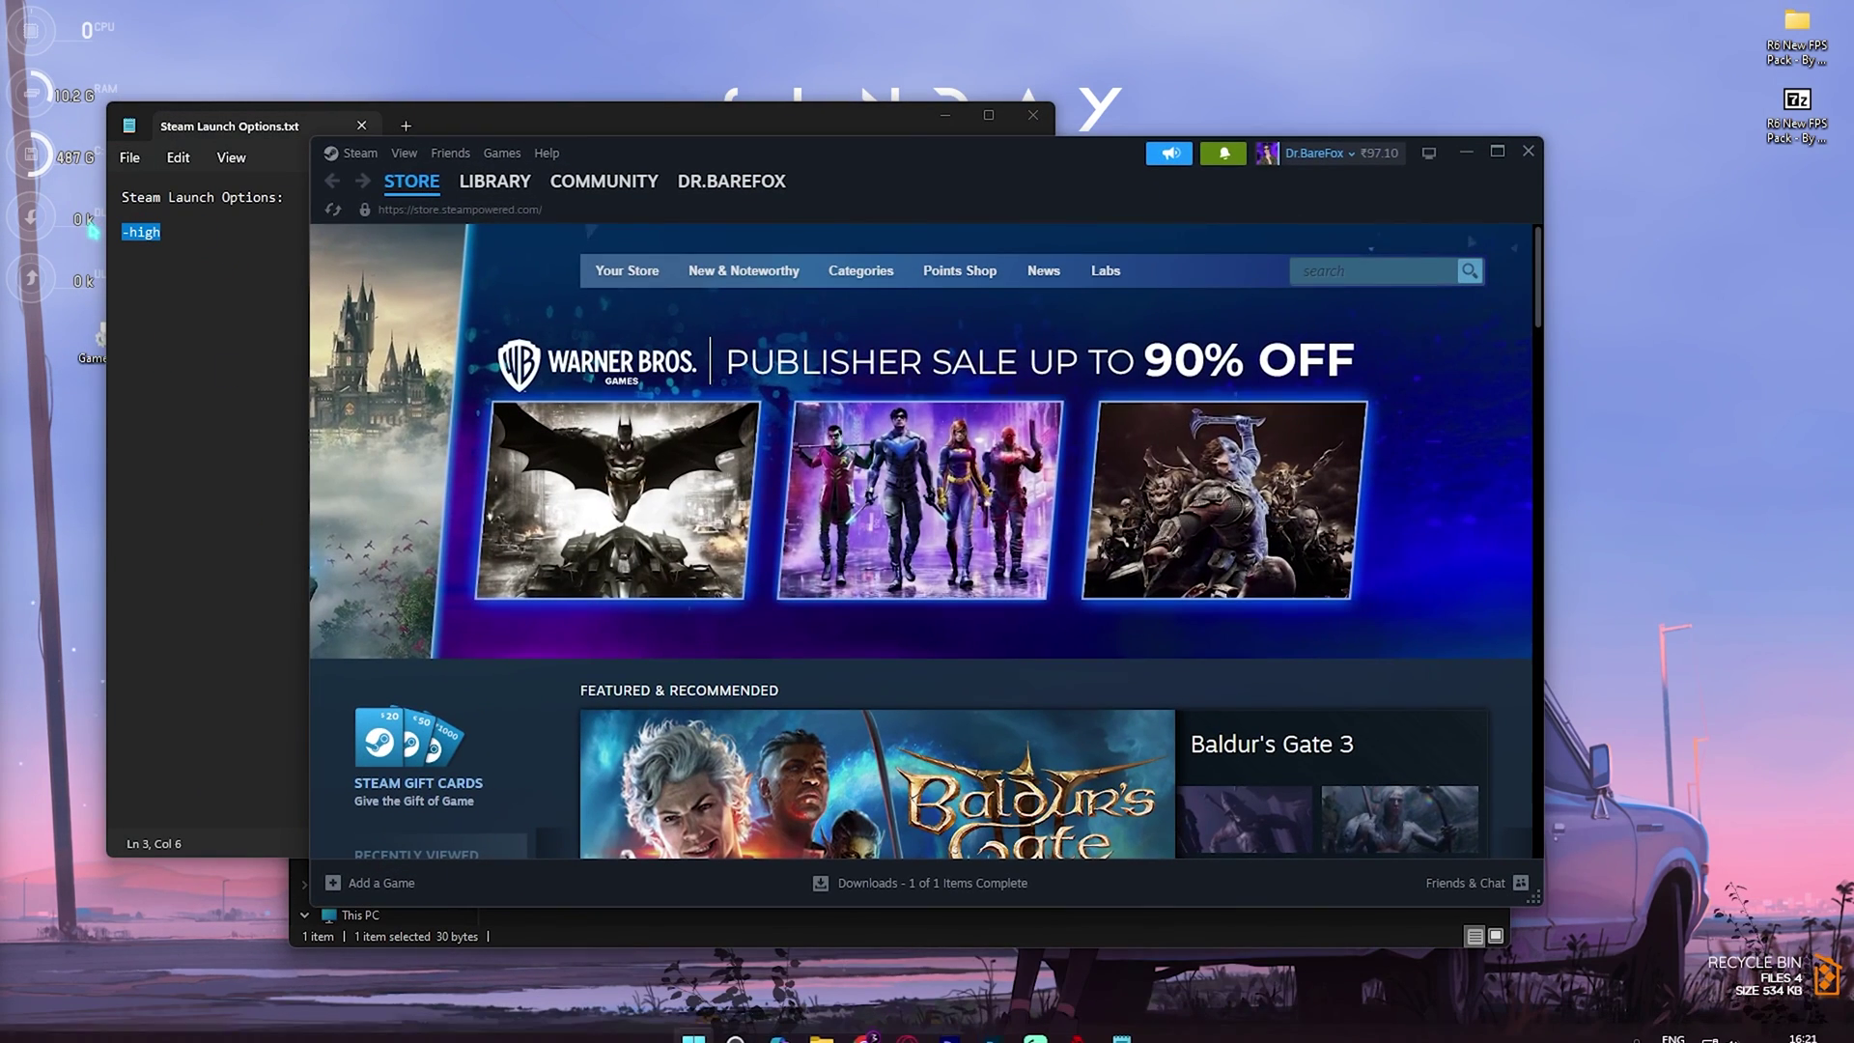
pyautogui.click(494, 181)
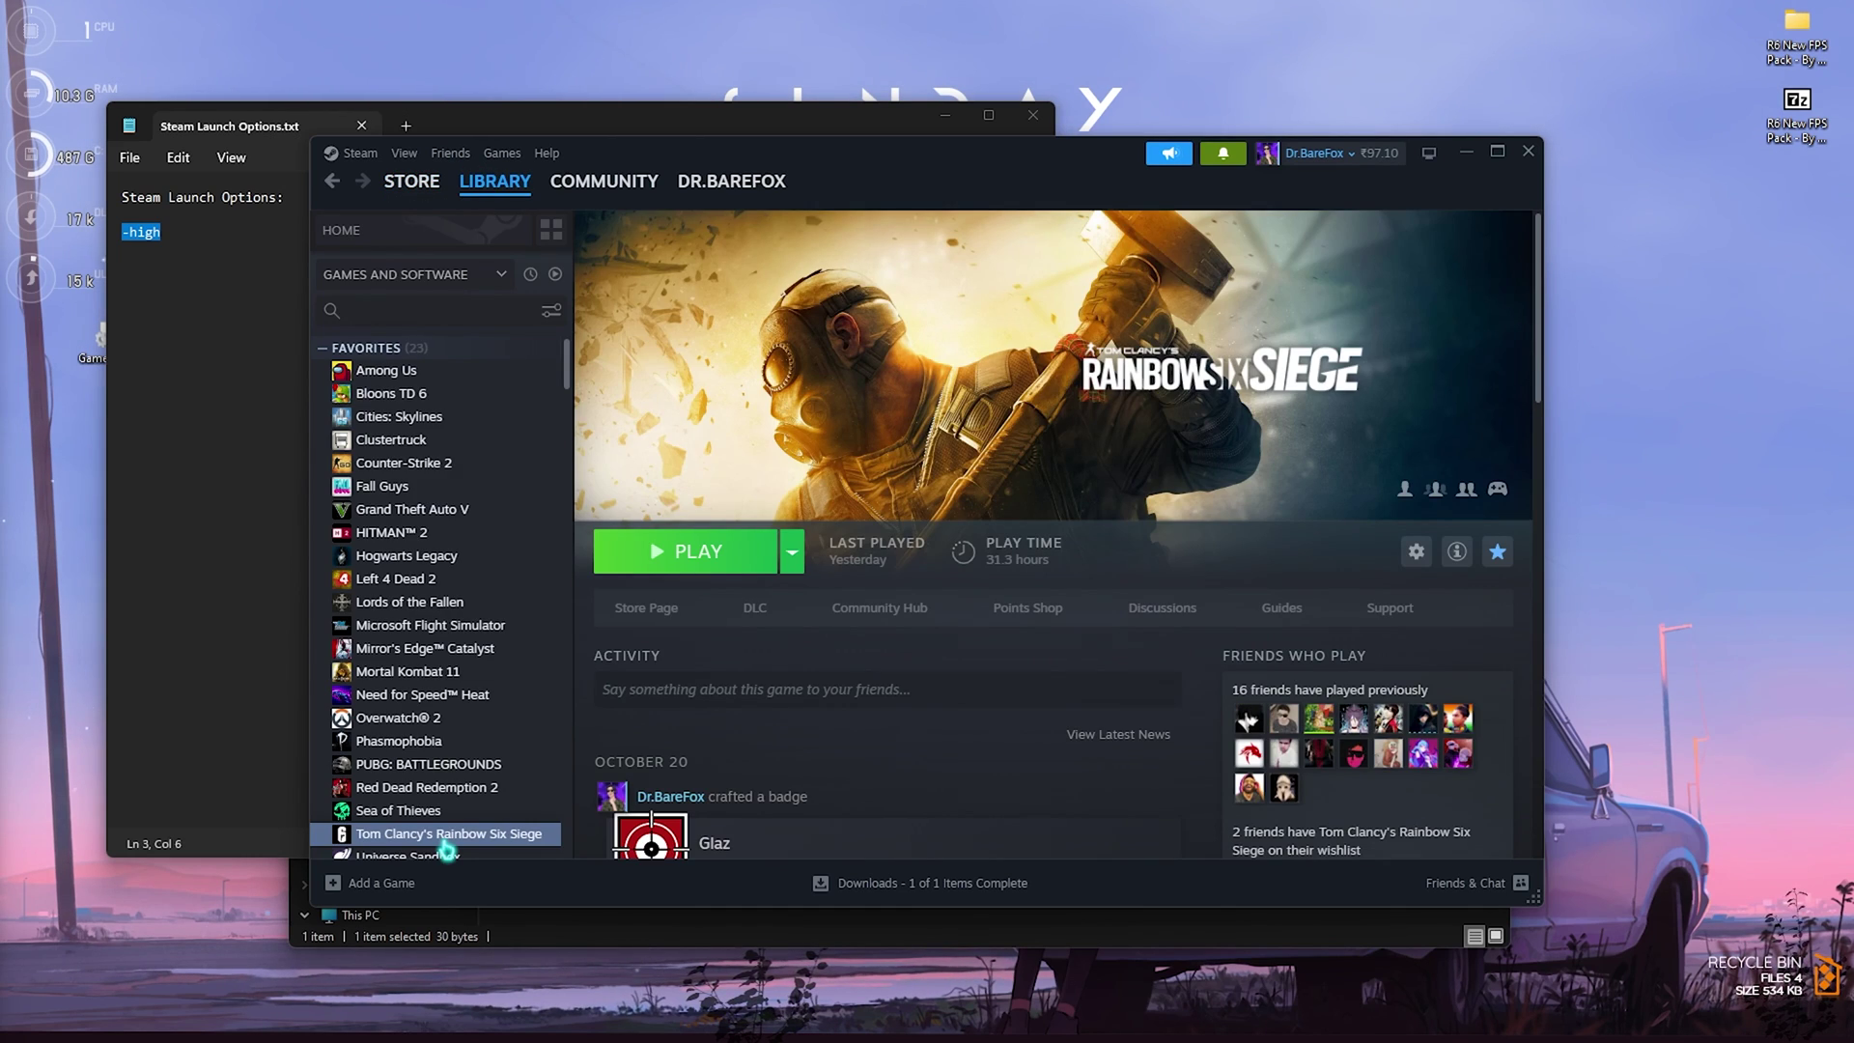
pyautogui.rightClick(447, 846)
pyautogui.click(473, 816)
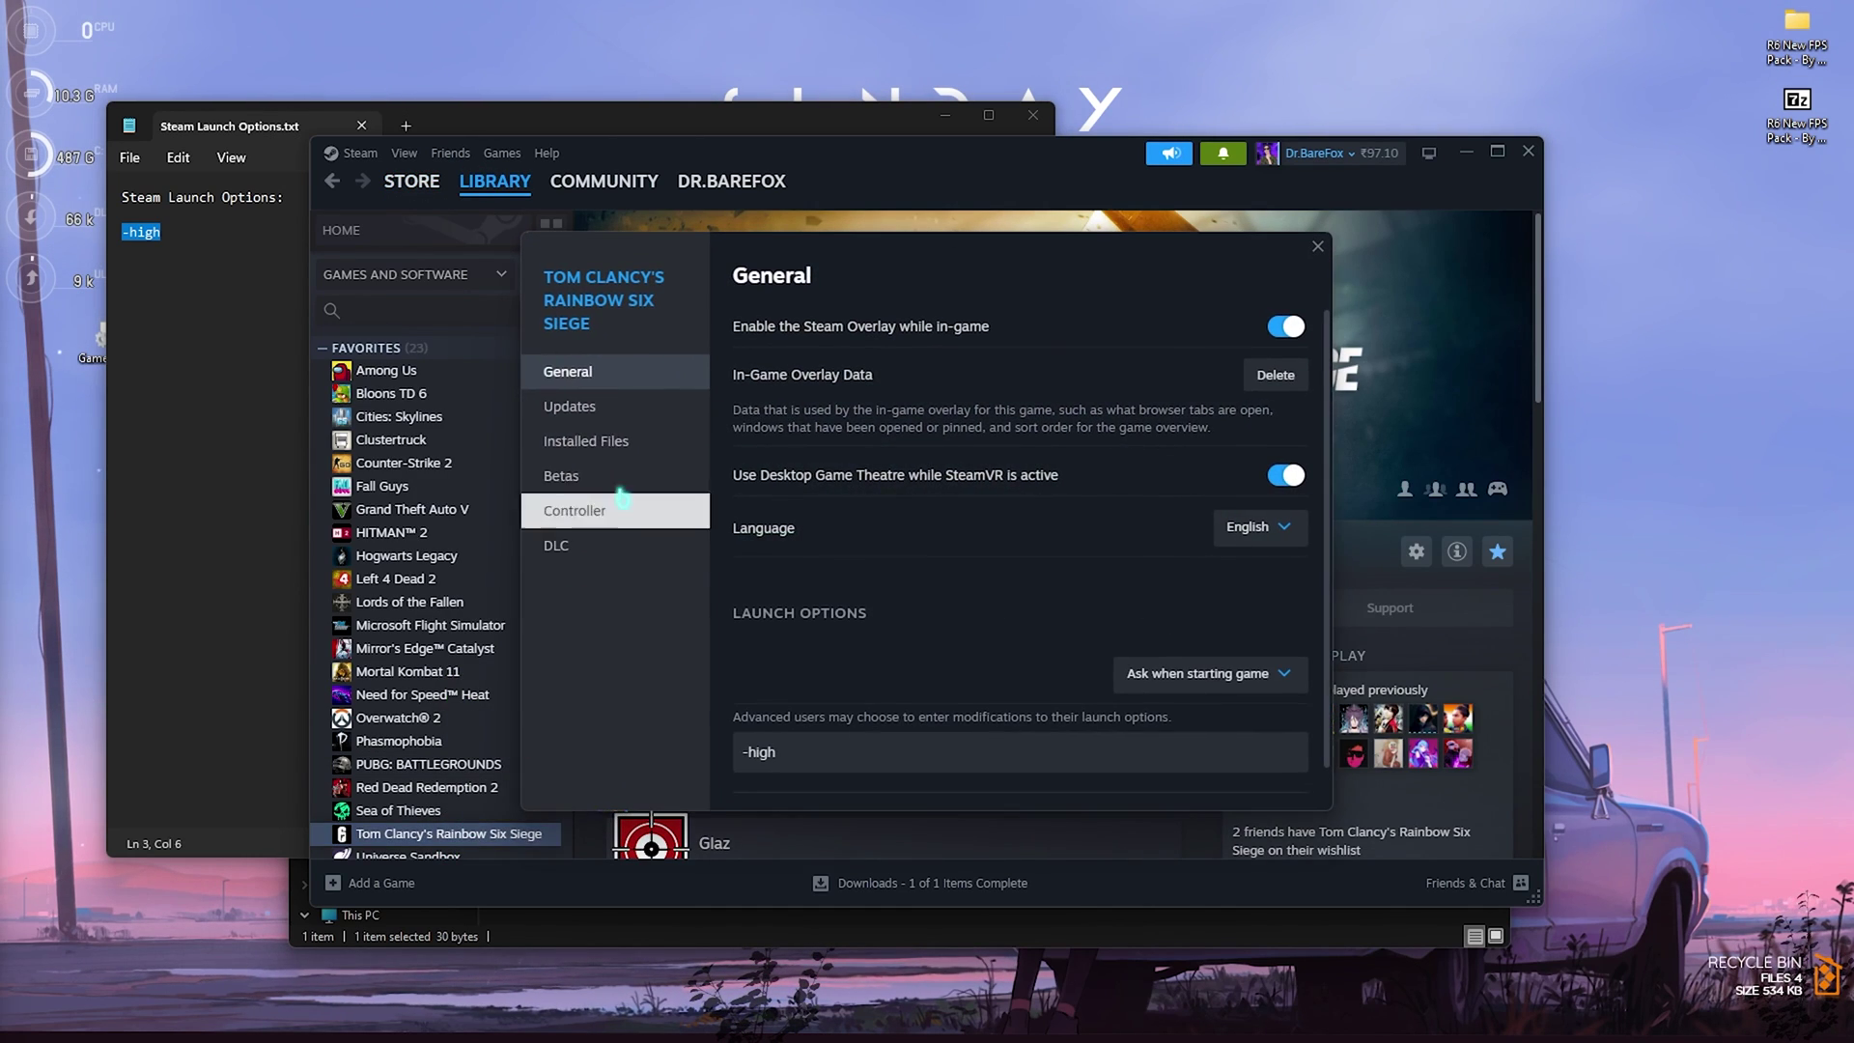
pyautogui.click(781, 757)
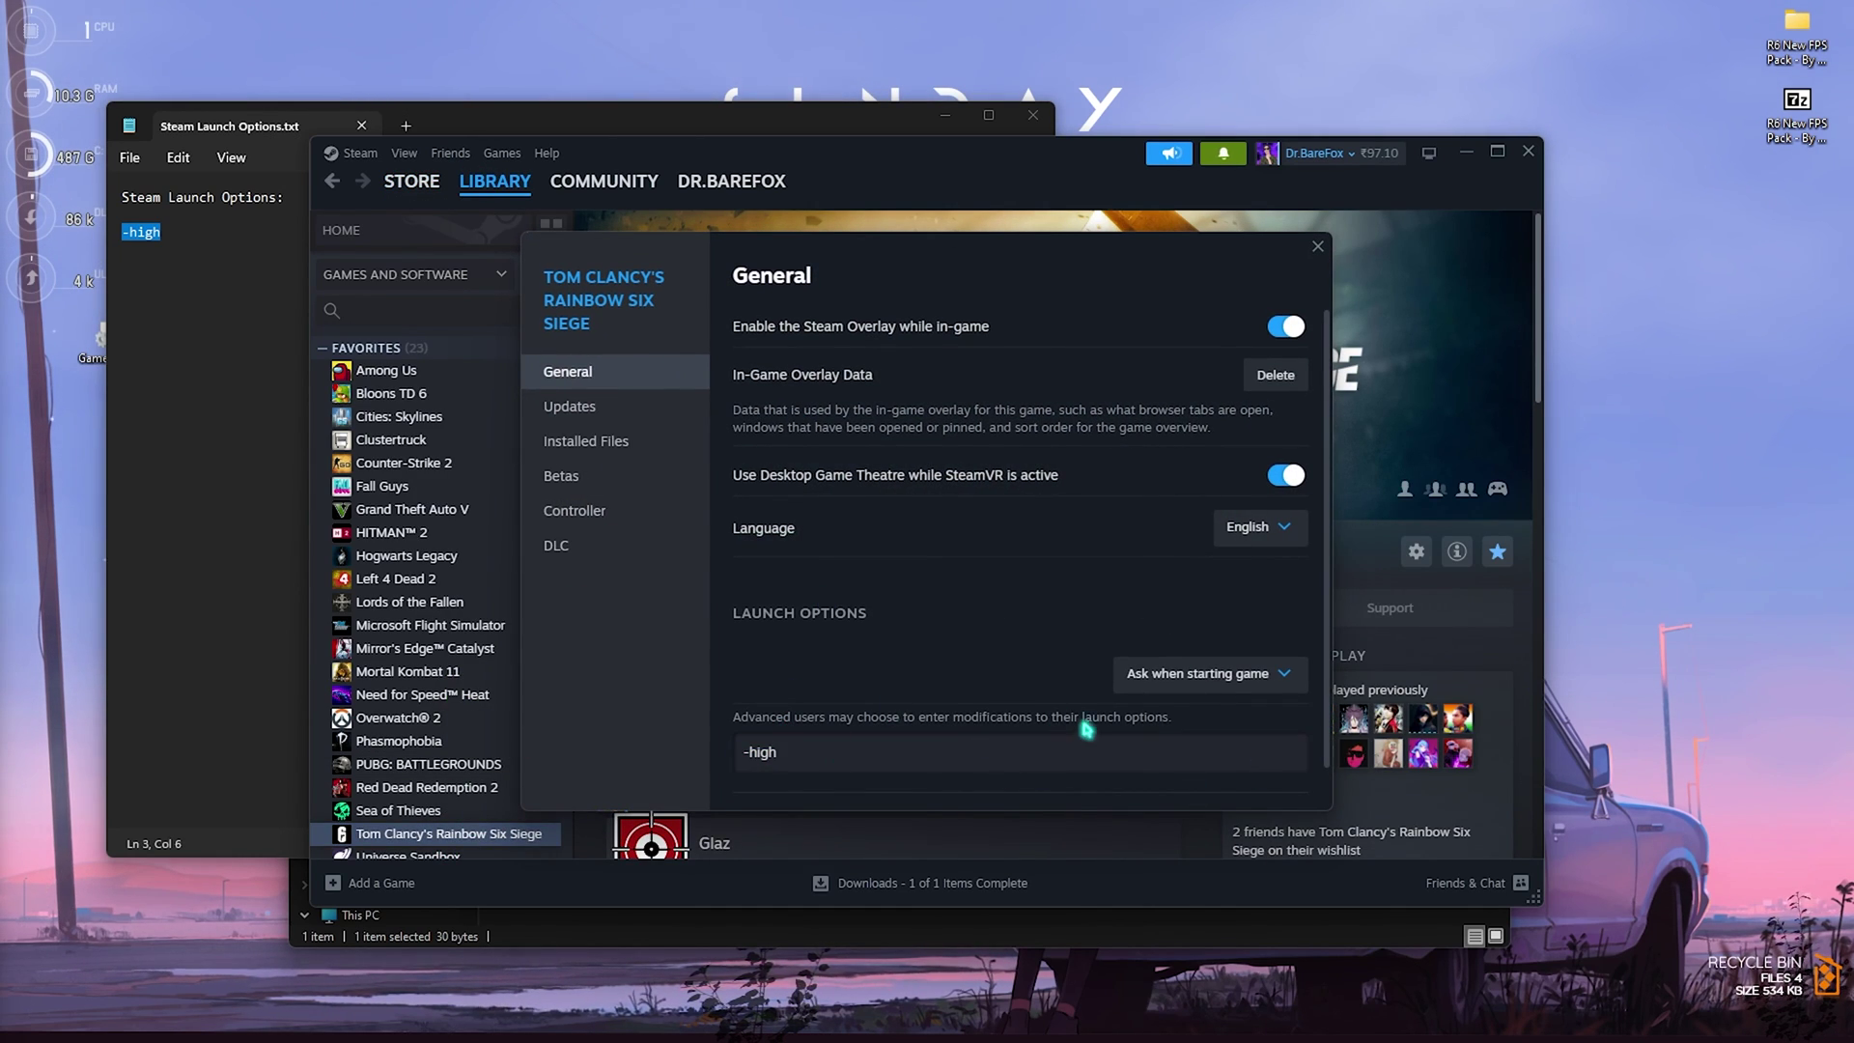
pyautogui.click(1317, 246)
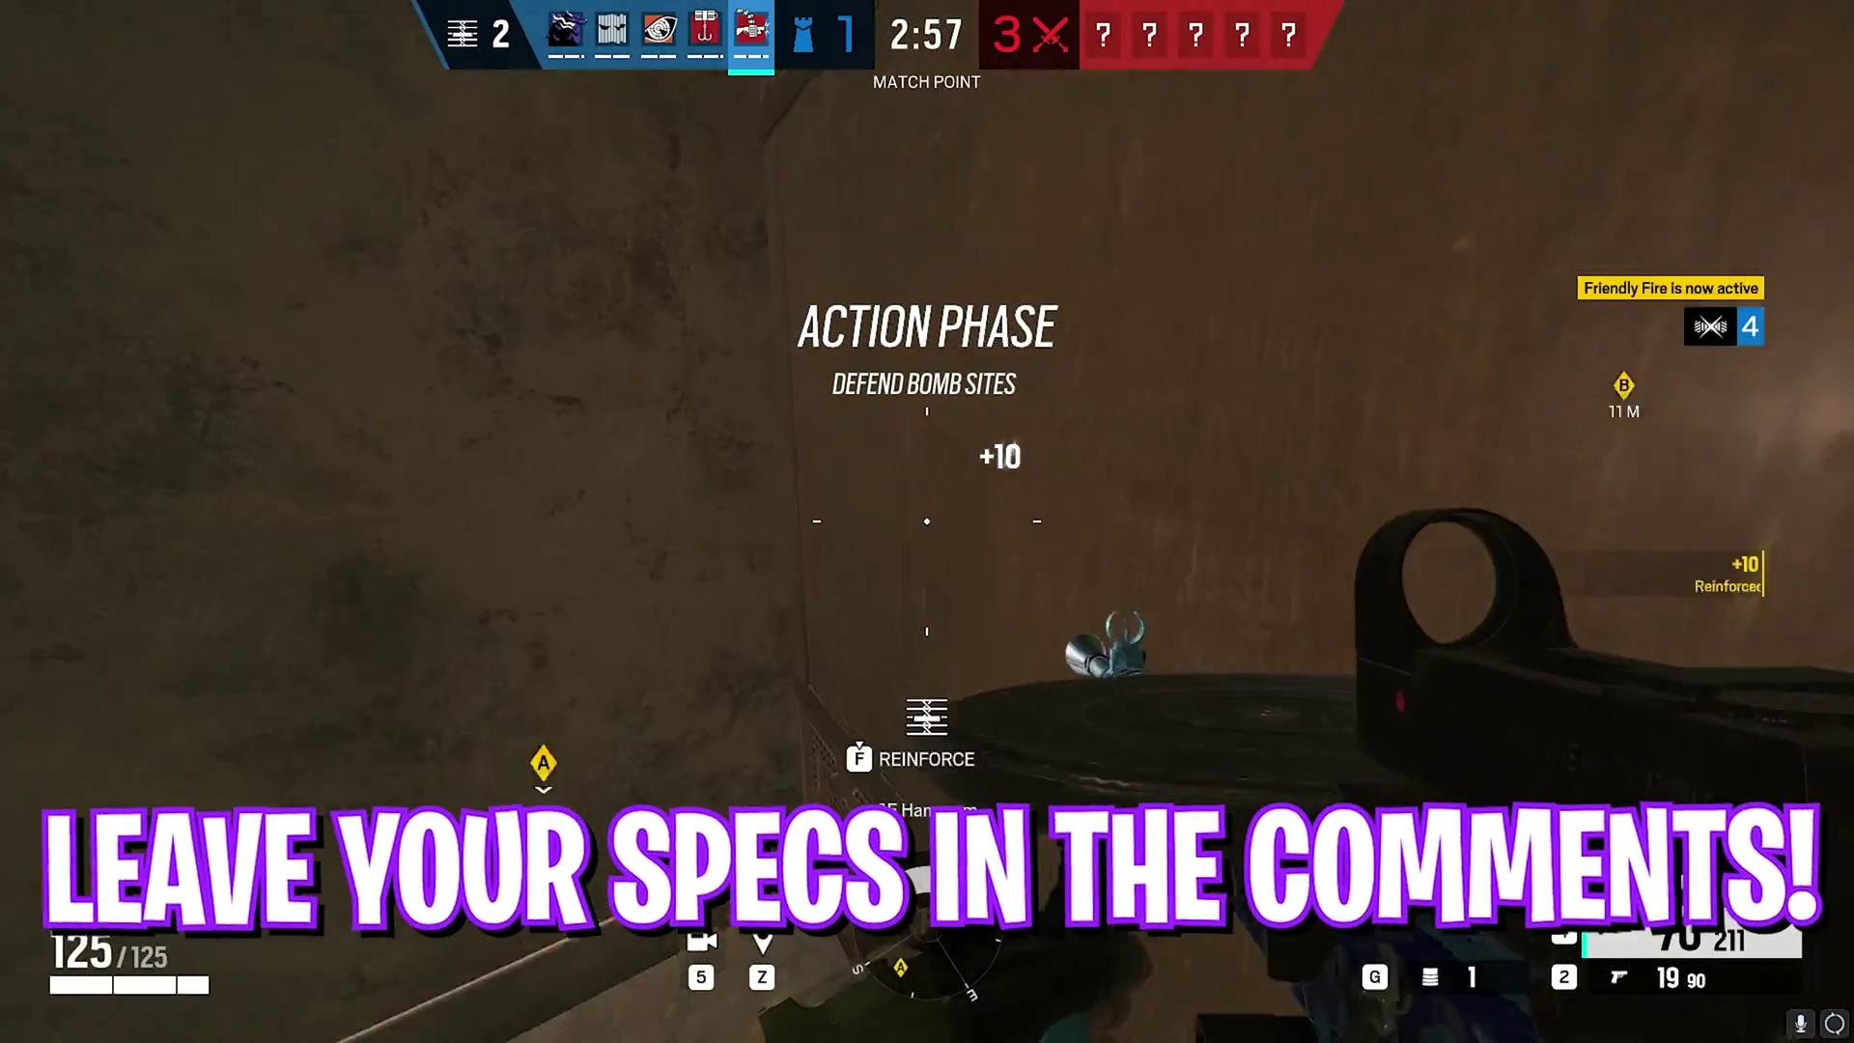
# Step: Reinforce the wall in 1F Hammam, then equip the deployable shield with G
pyautogui.press('f')
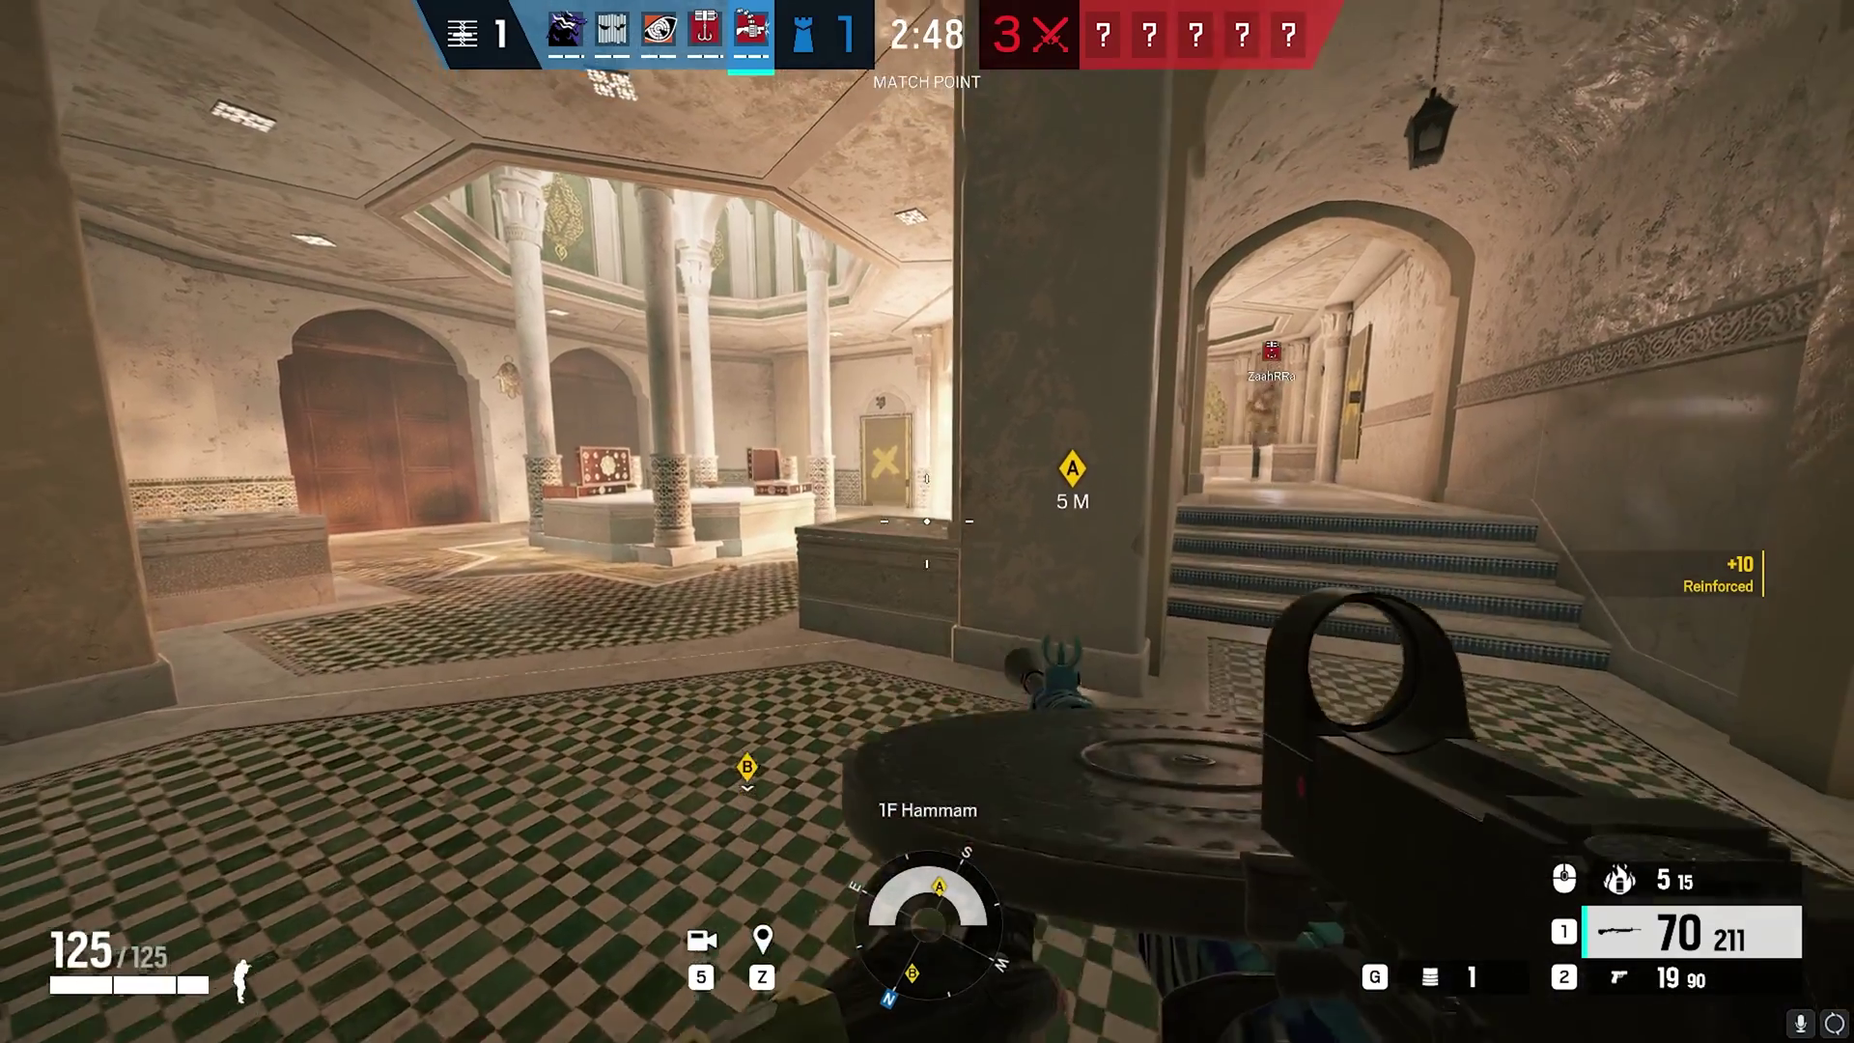
pyautogui.press('g')
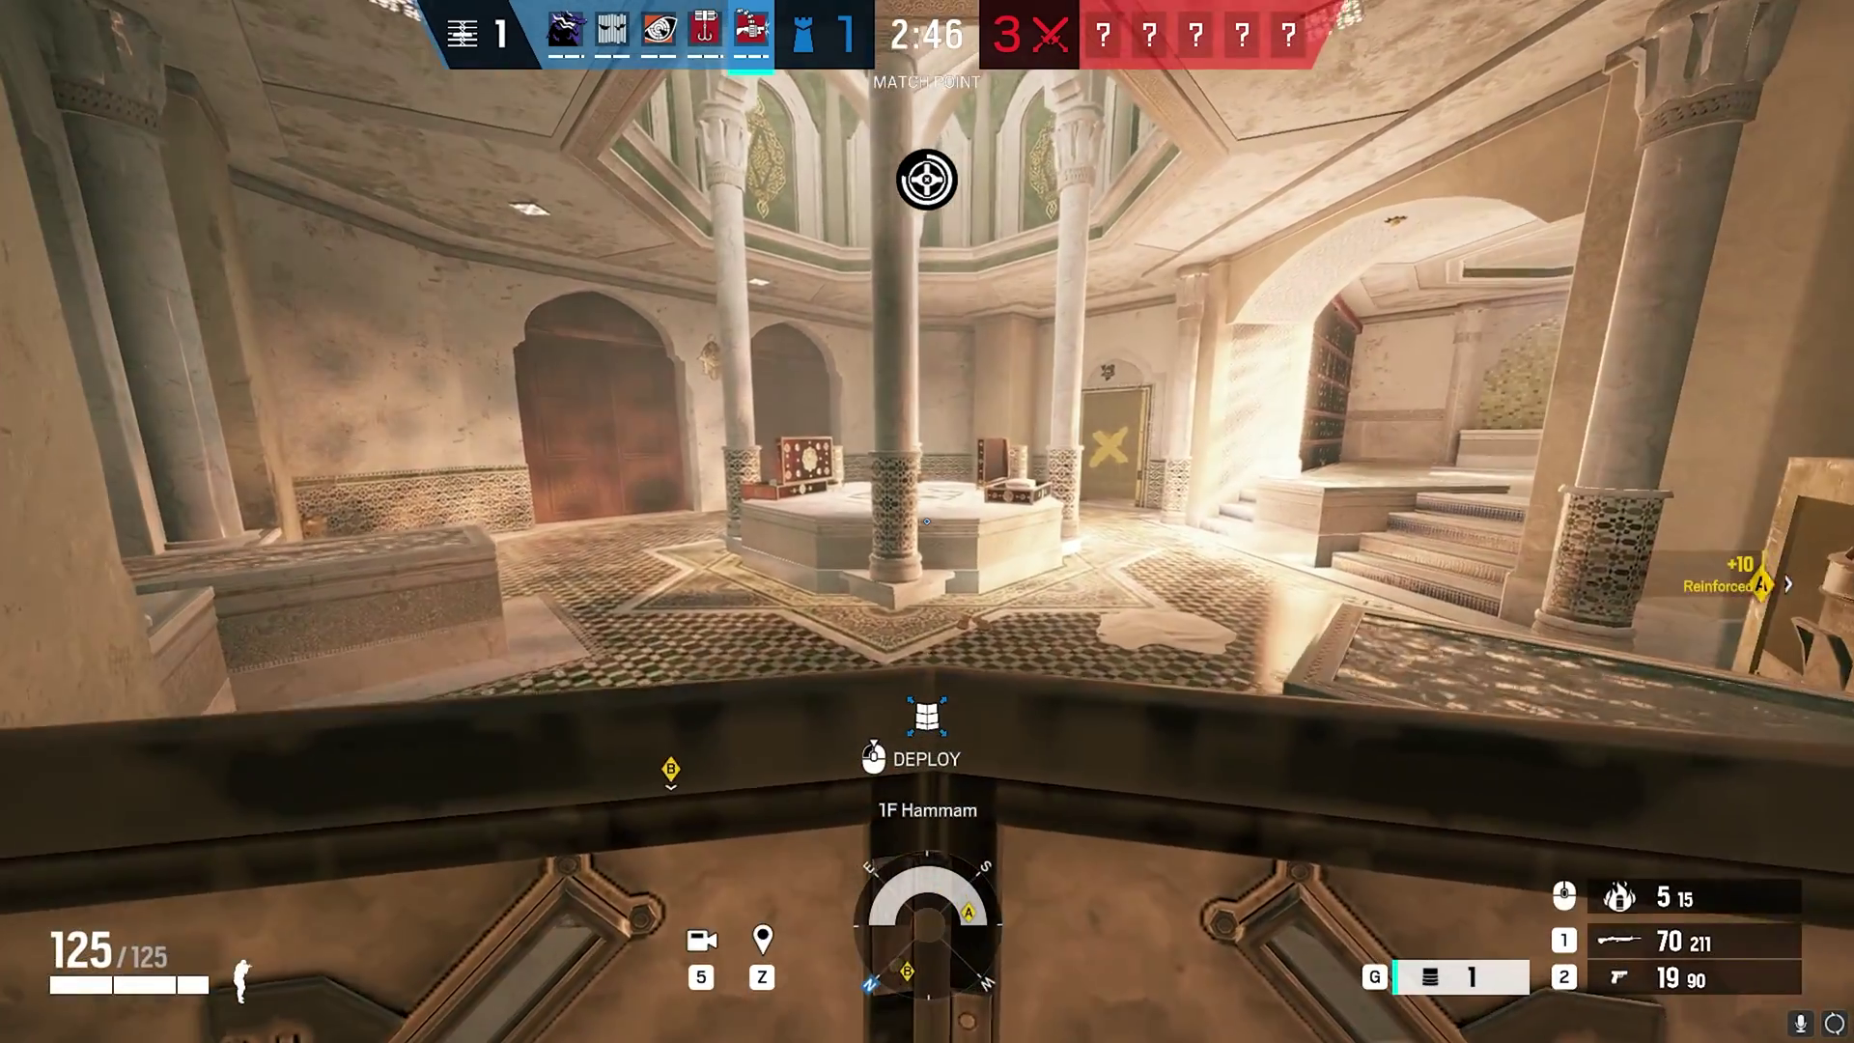